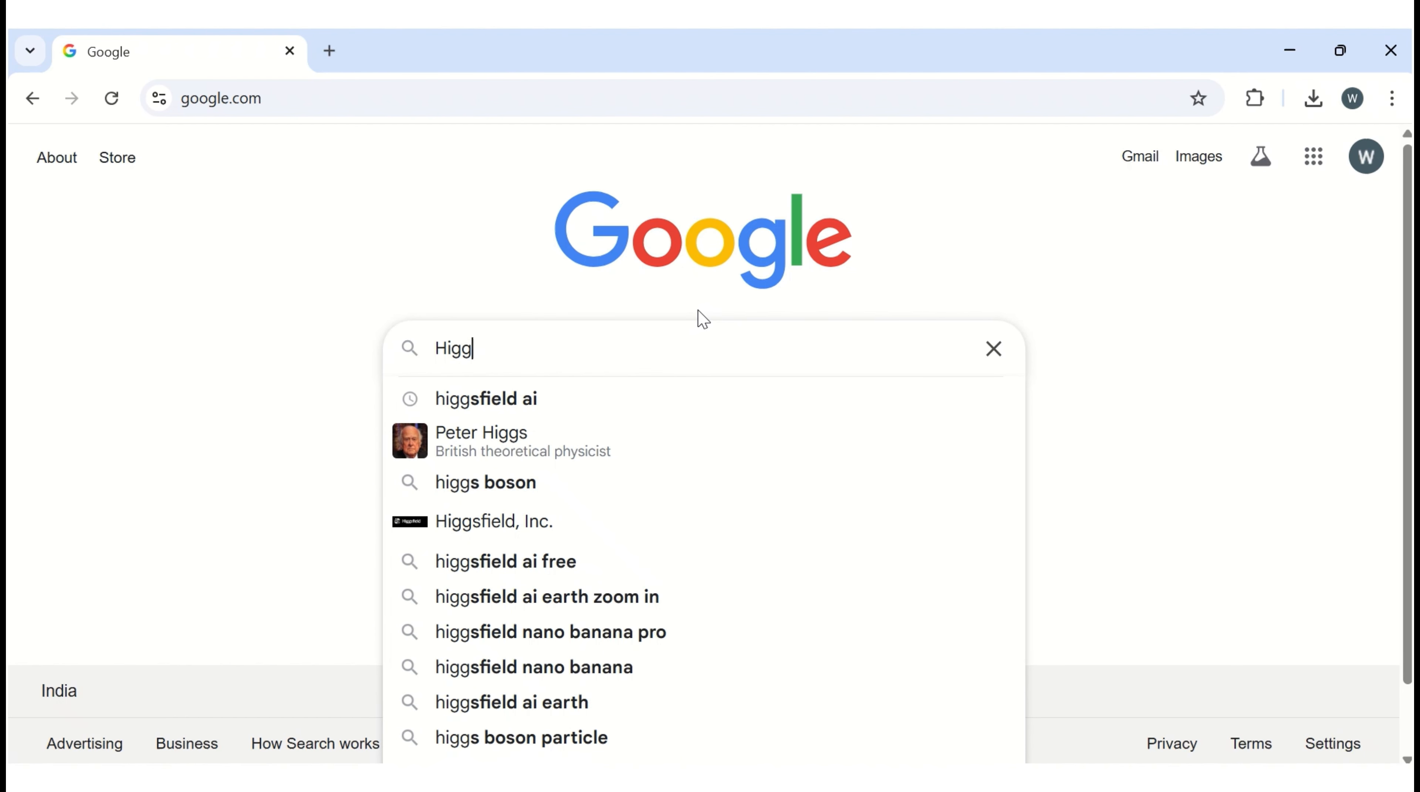
# - Search Google for higgsfield ai and open the official Higgsfield website from the results
pyautogui.press('Down')
pyautogui.press('Return')
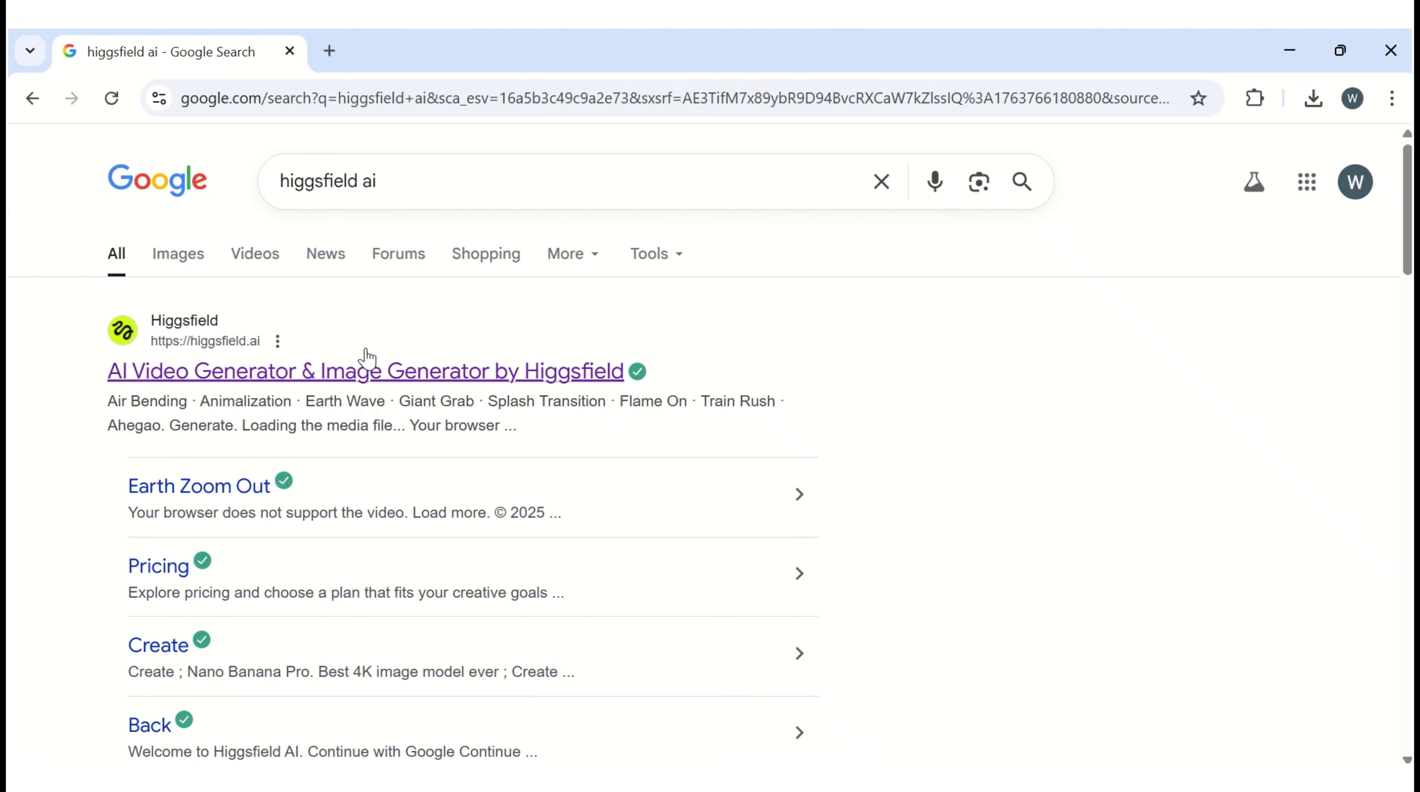
pyautogui.click(285, 376)
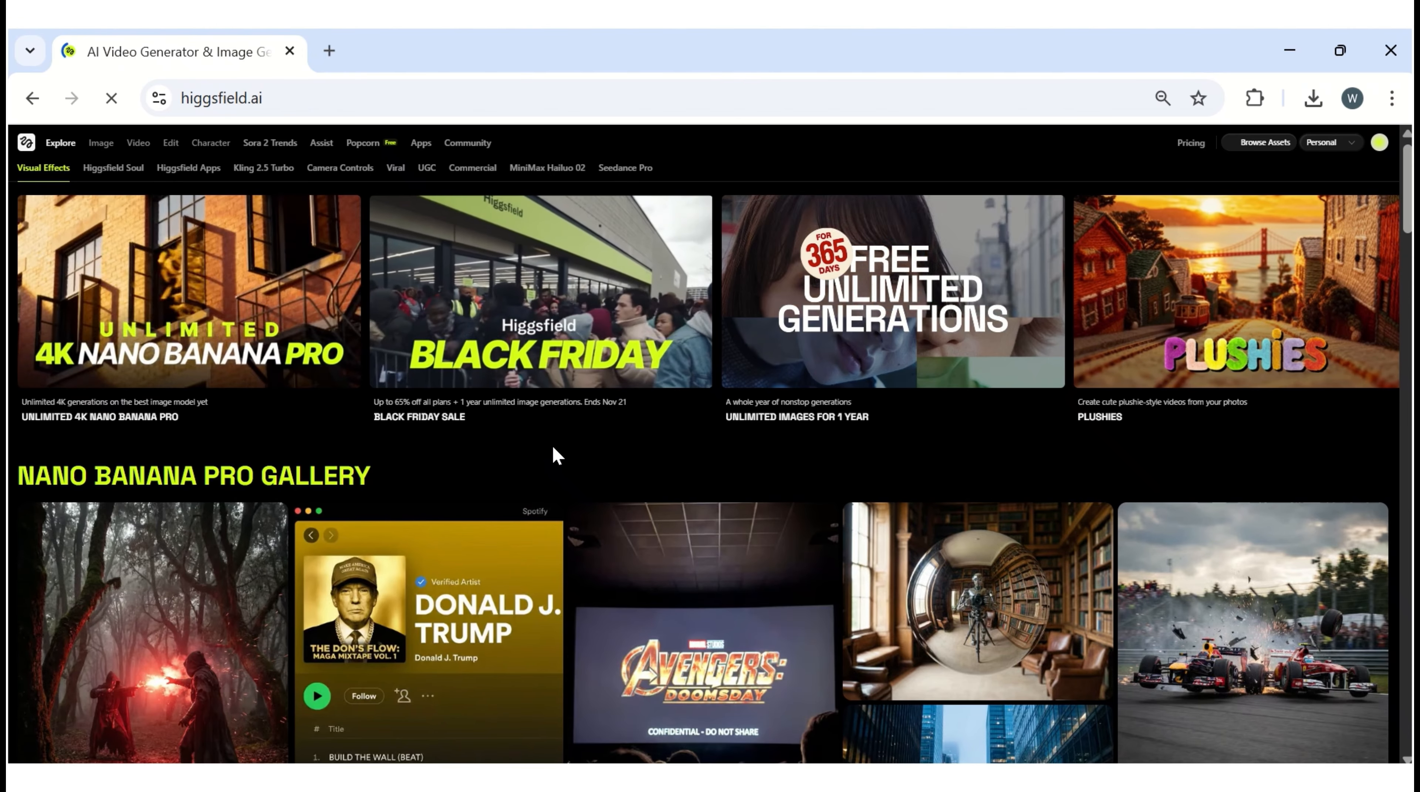
# - Look over the Higgsfield home page and its image and video tools, and open the Nano Banana Pro image model
pyautogui.scroll(-10, 397, 539)
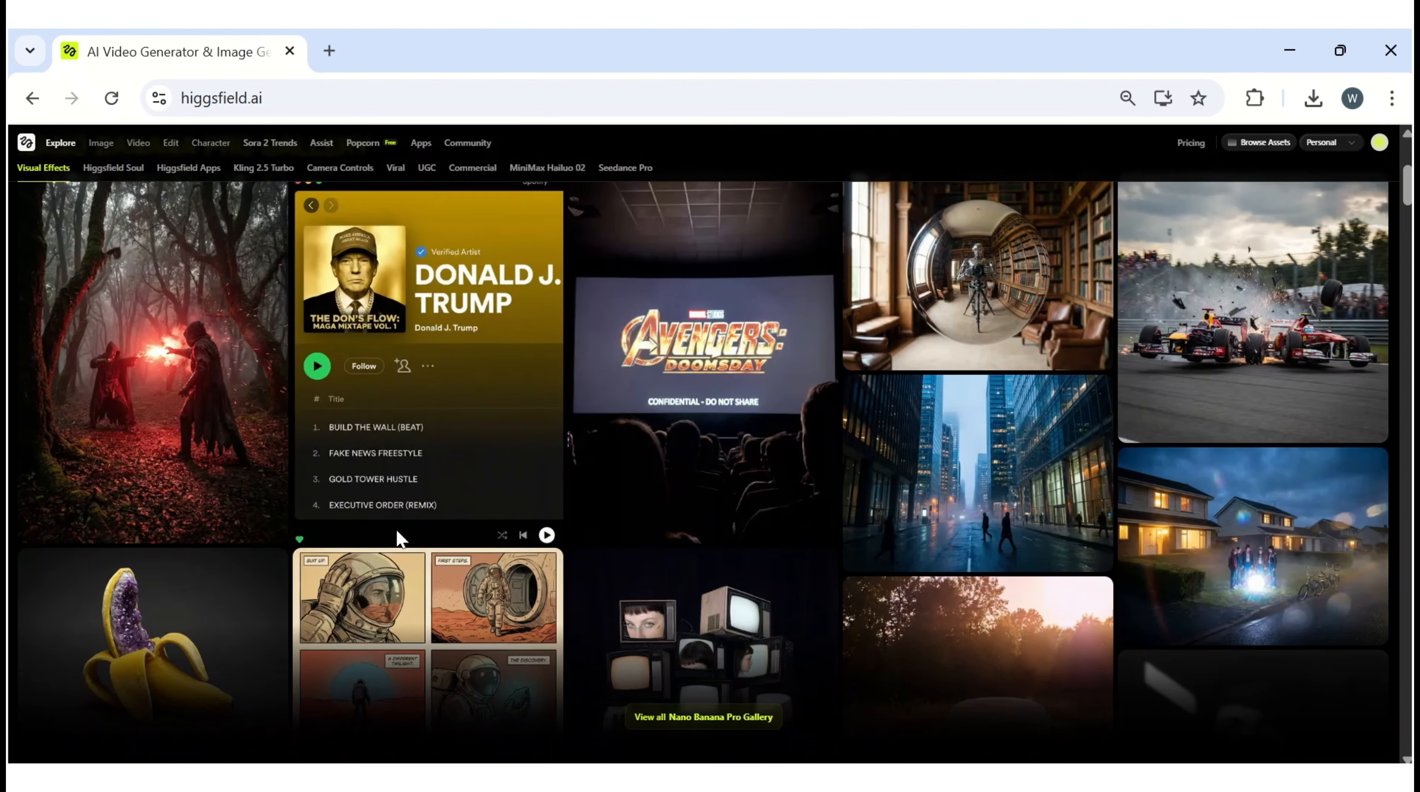
pyautogui.scroll(-2, 396, 544)
pyautogui.scroll(12, 391, 545)
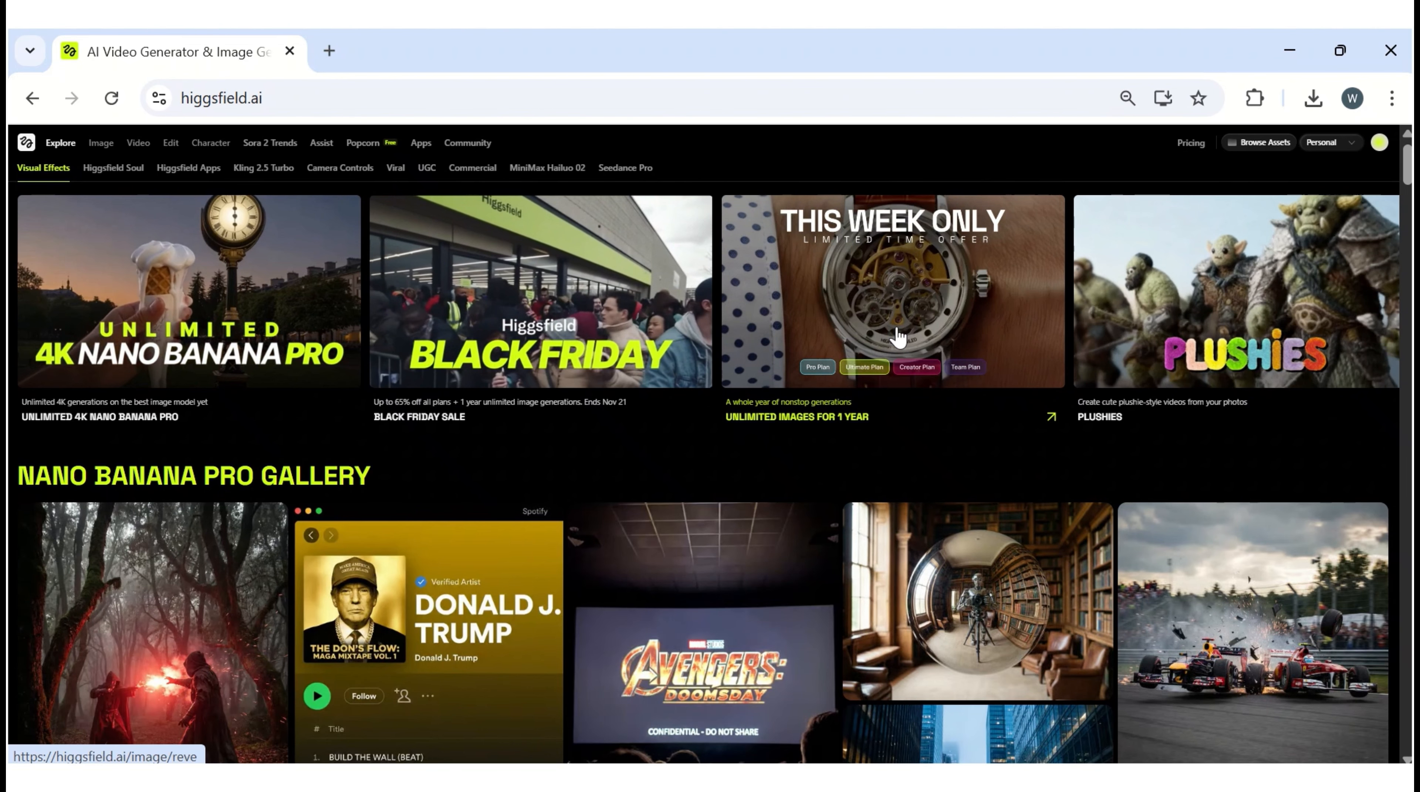
pyautogui.moveTo(101, 145)
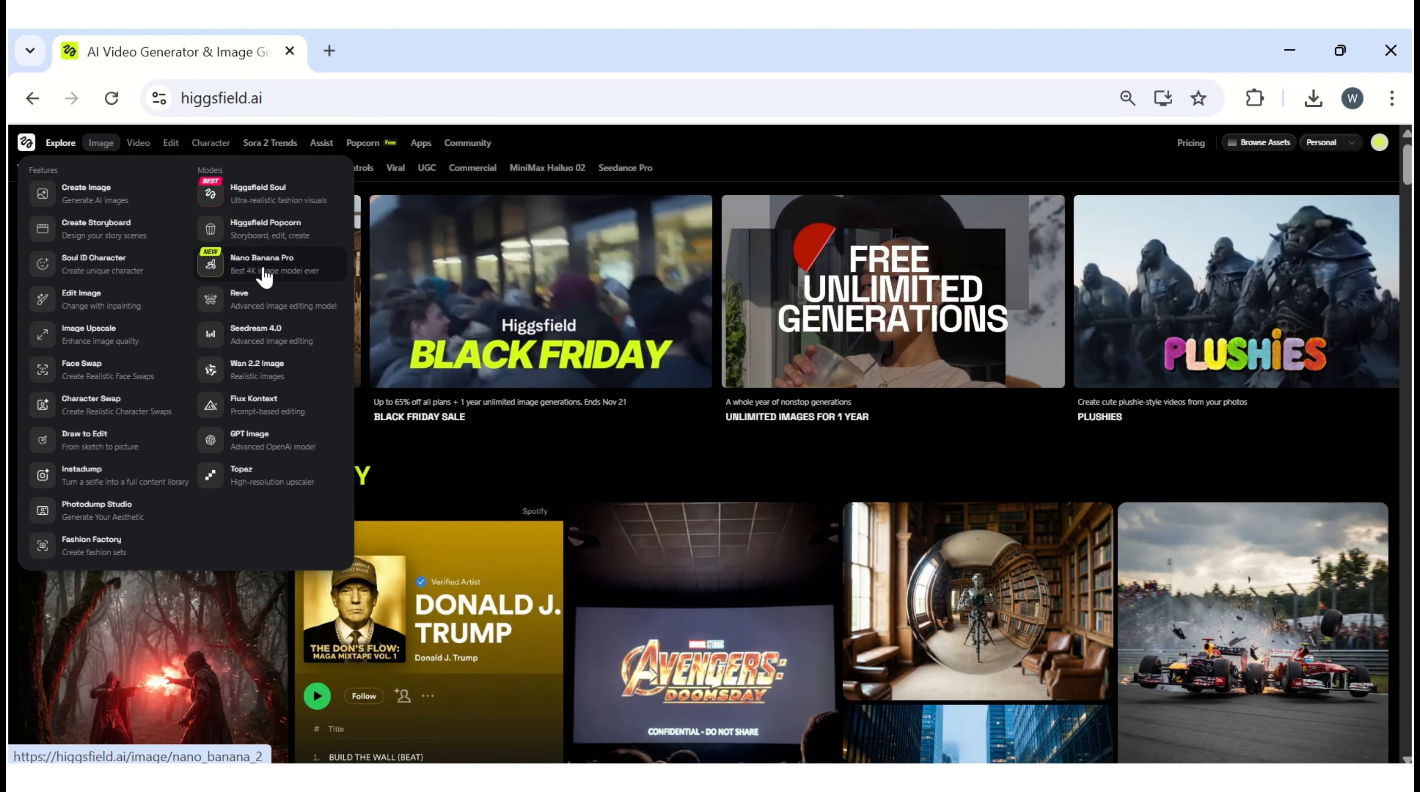
pyautogui.moveTo(149, 153)
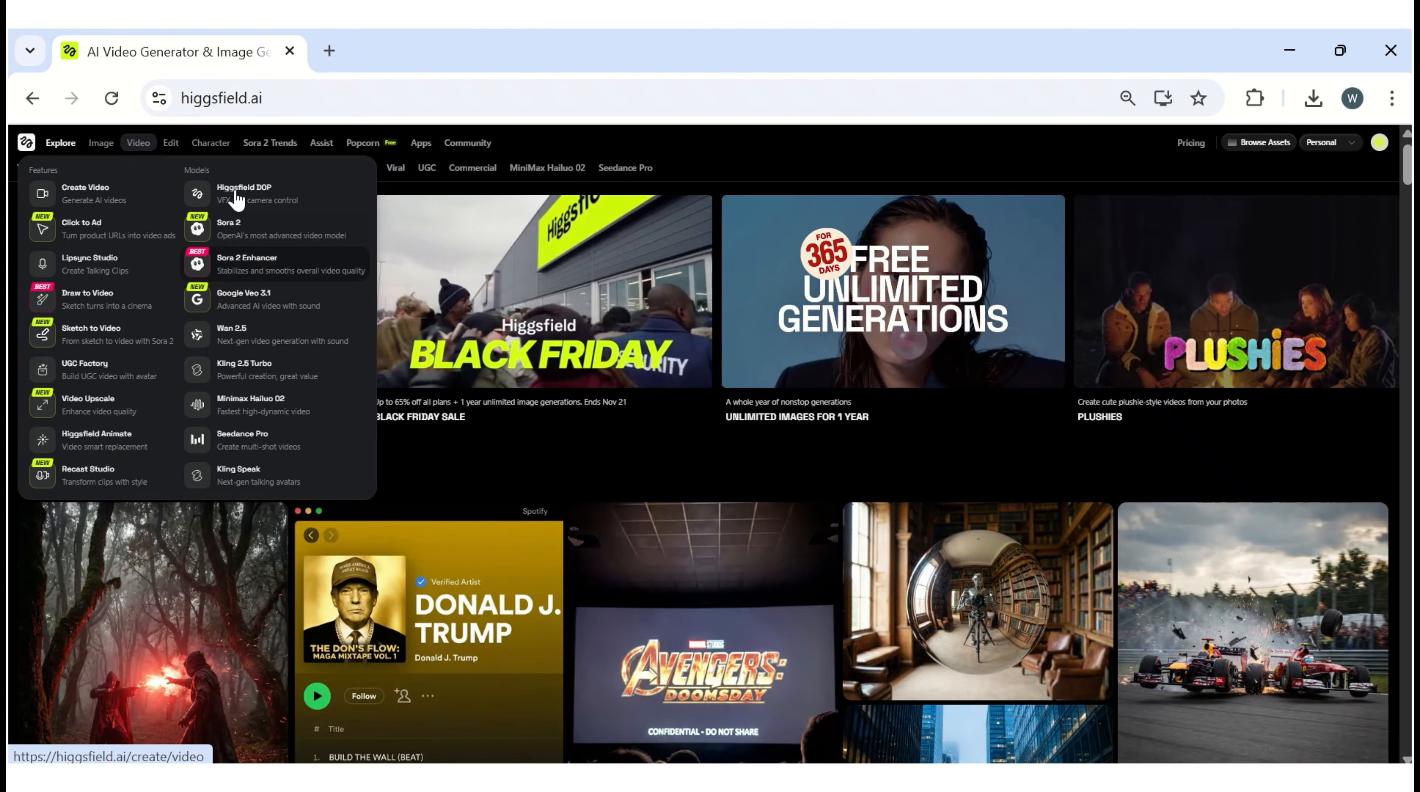
pyautogui.moveTo(208, 146)
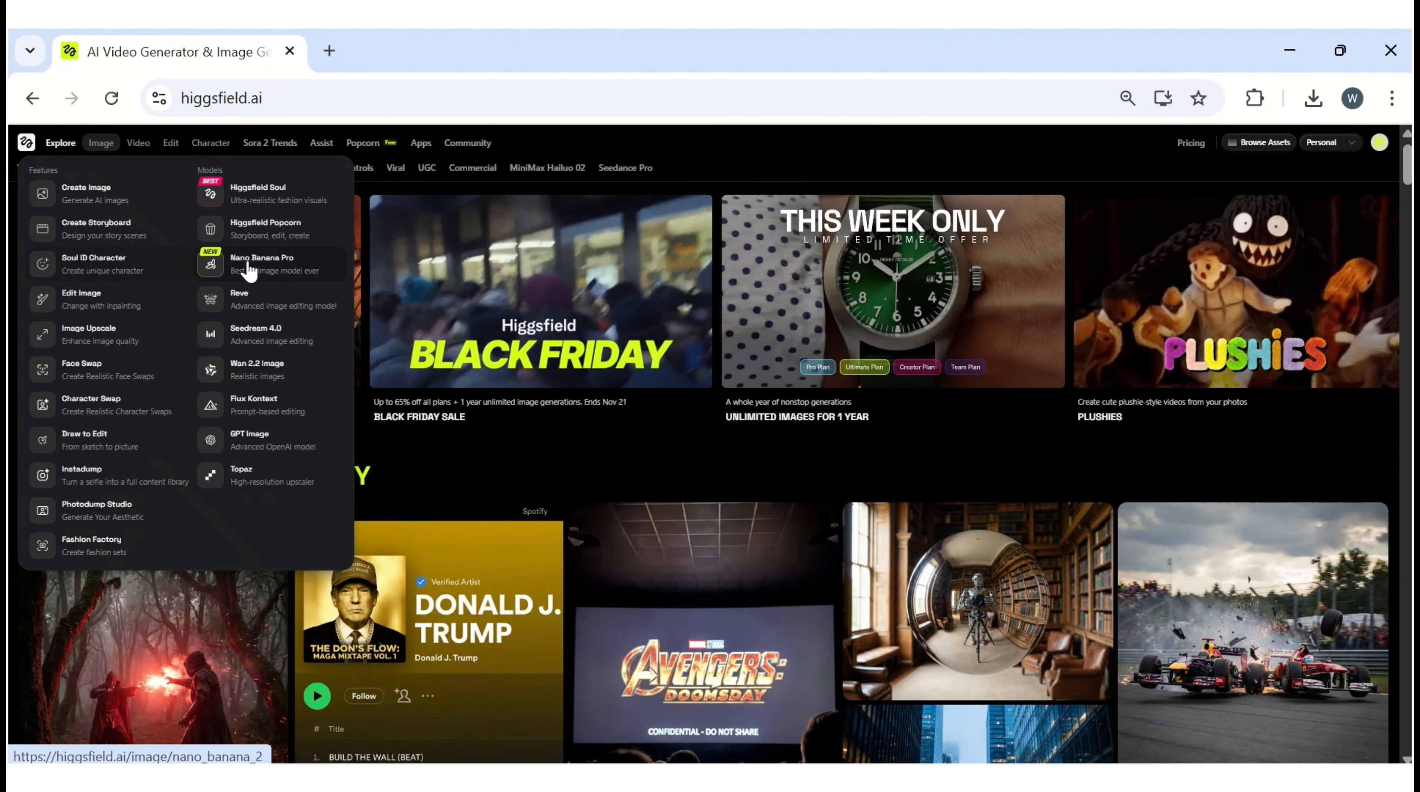
pyautogui.click(258, 270)
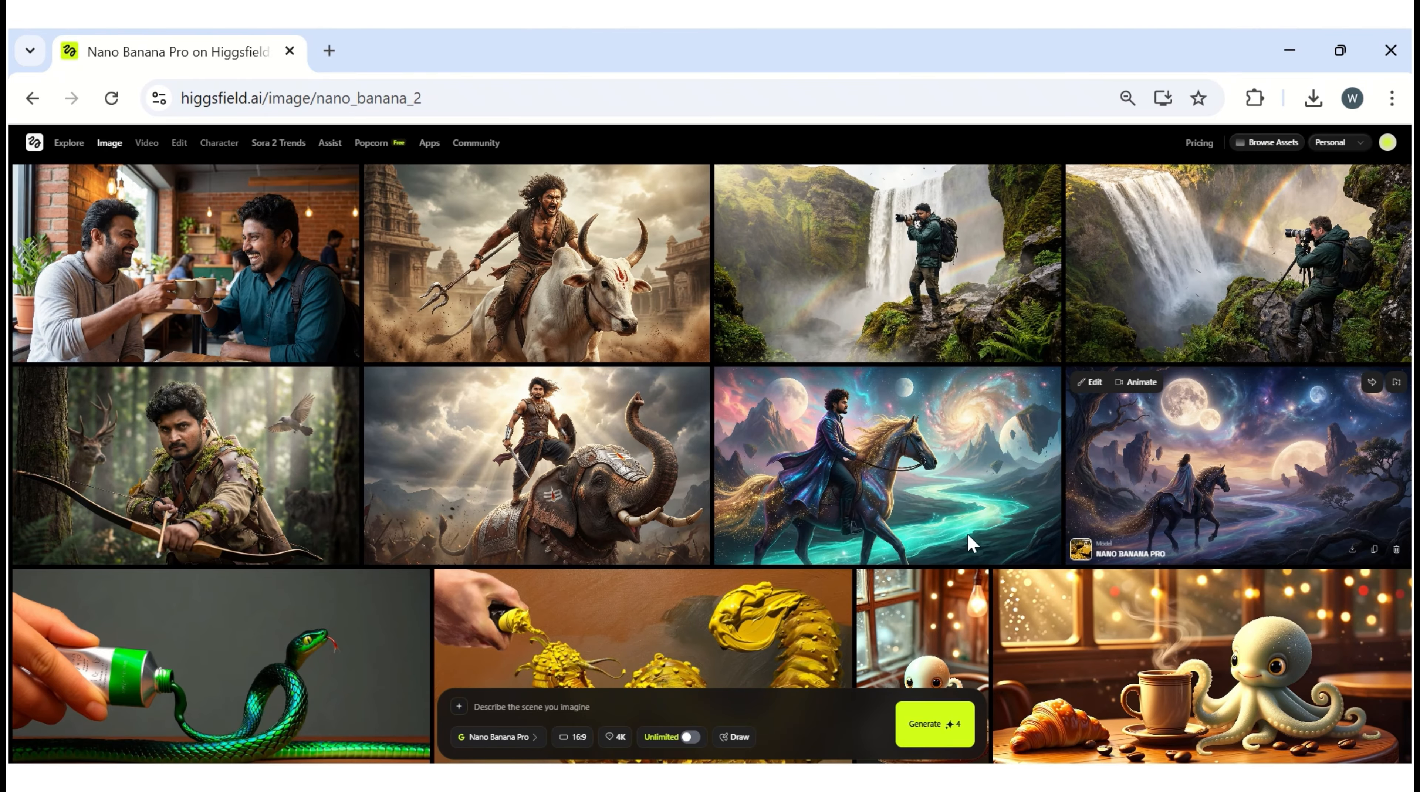
# - Browse the generated image gallery and view the cloaked horse rider under the moons enlarged, then return to the gallery
pyautogui.scroll(-15, 308, 492)
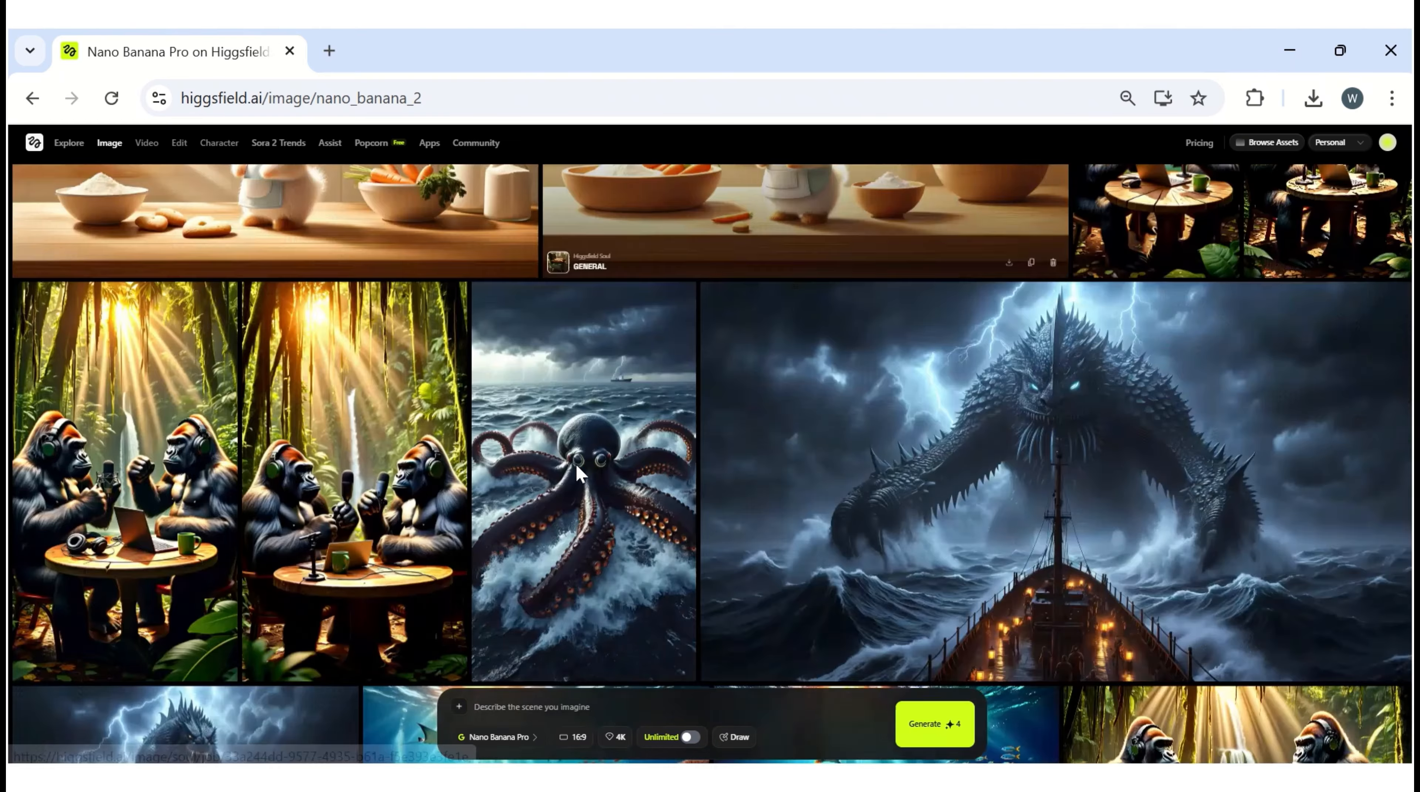
pyautogui.scroll(-5, 577, 477)
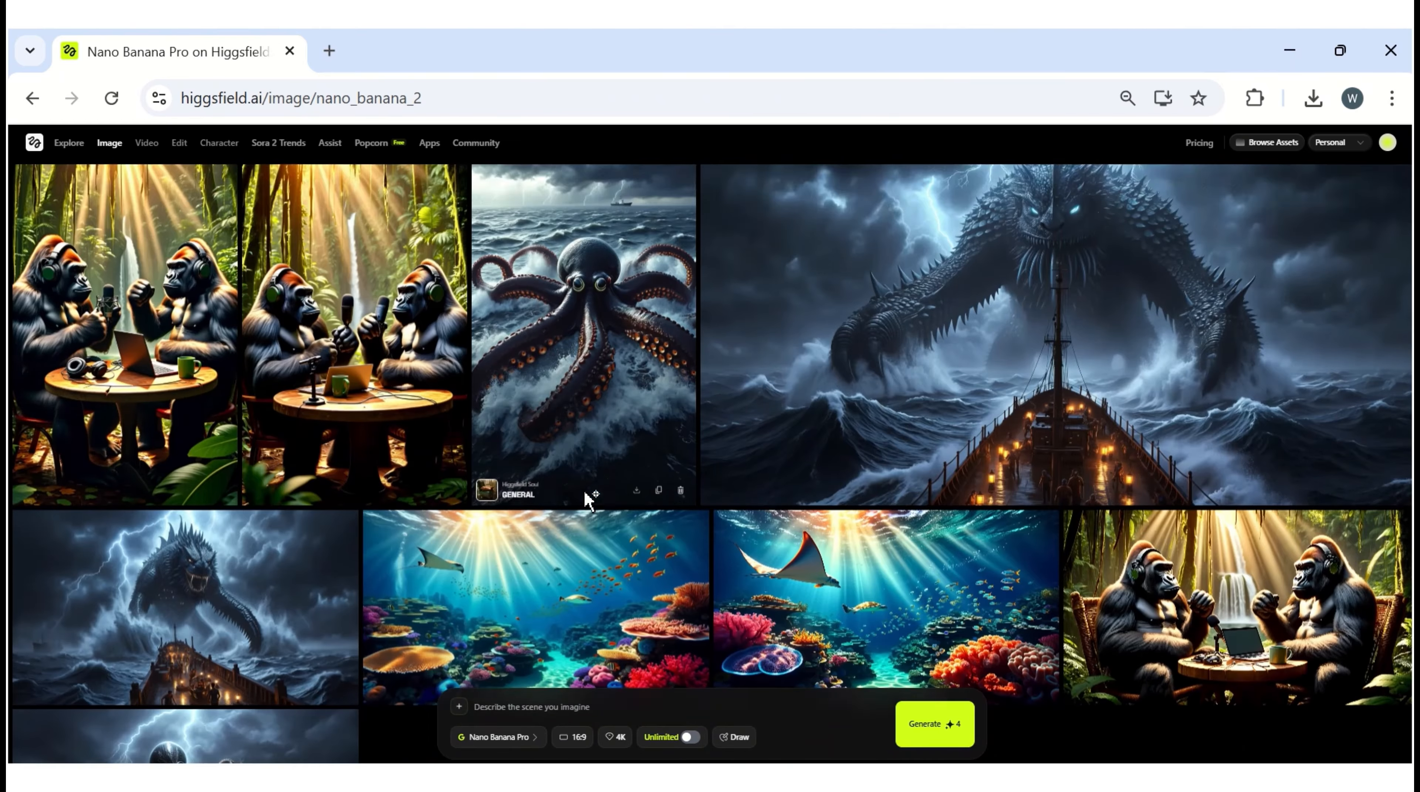
pyautogui.scroll(10, 589, 499)
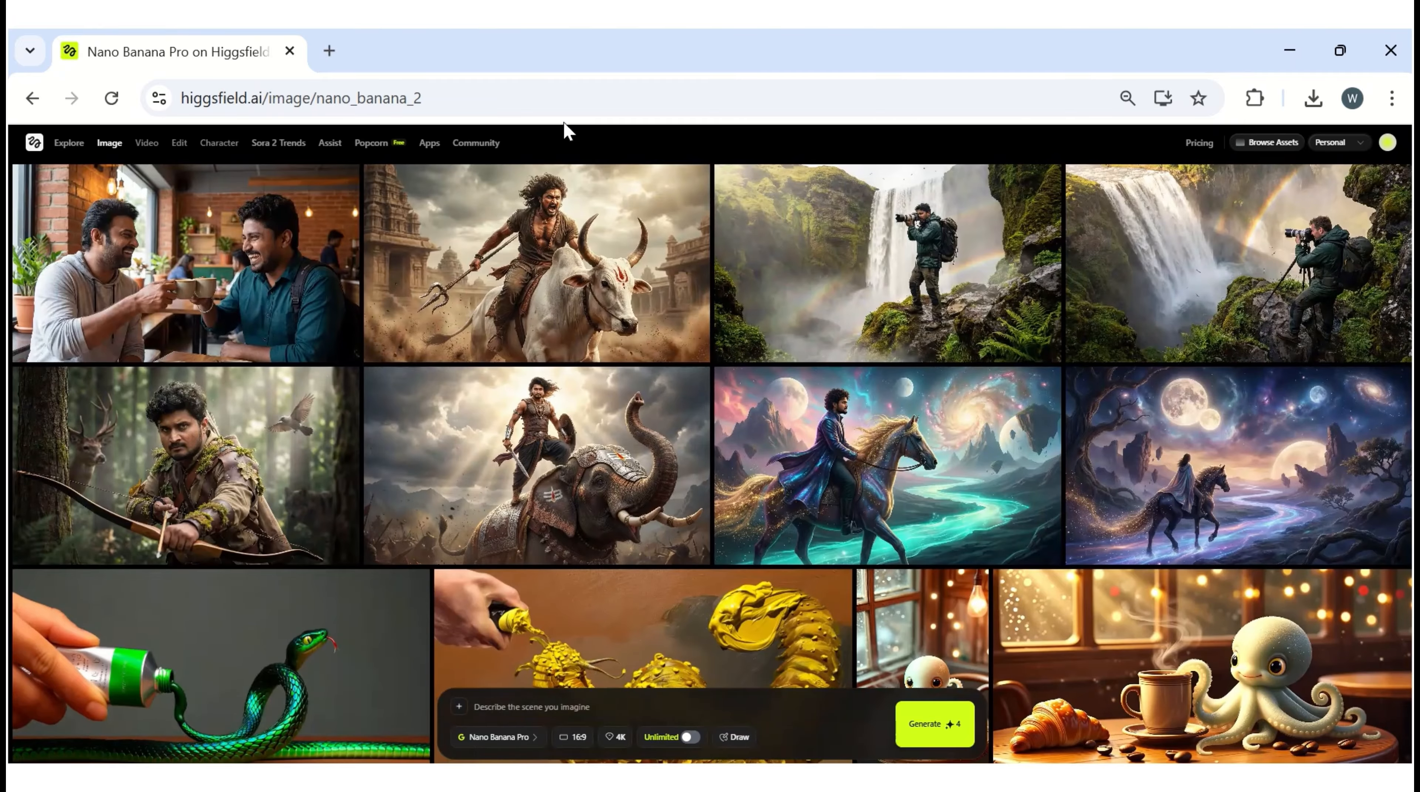
pyautogui.click(1227, 447)
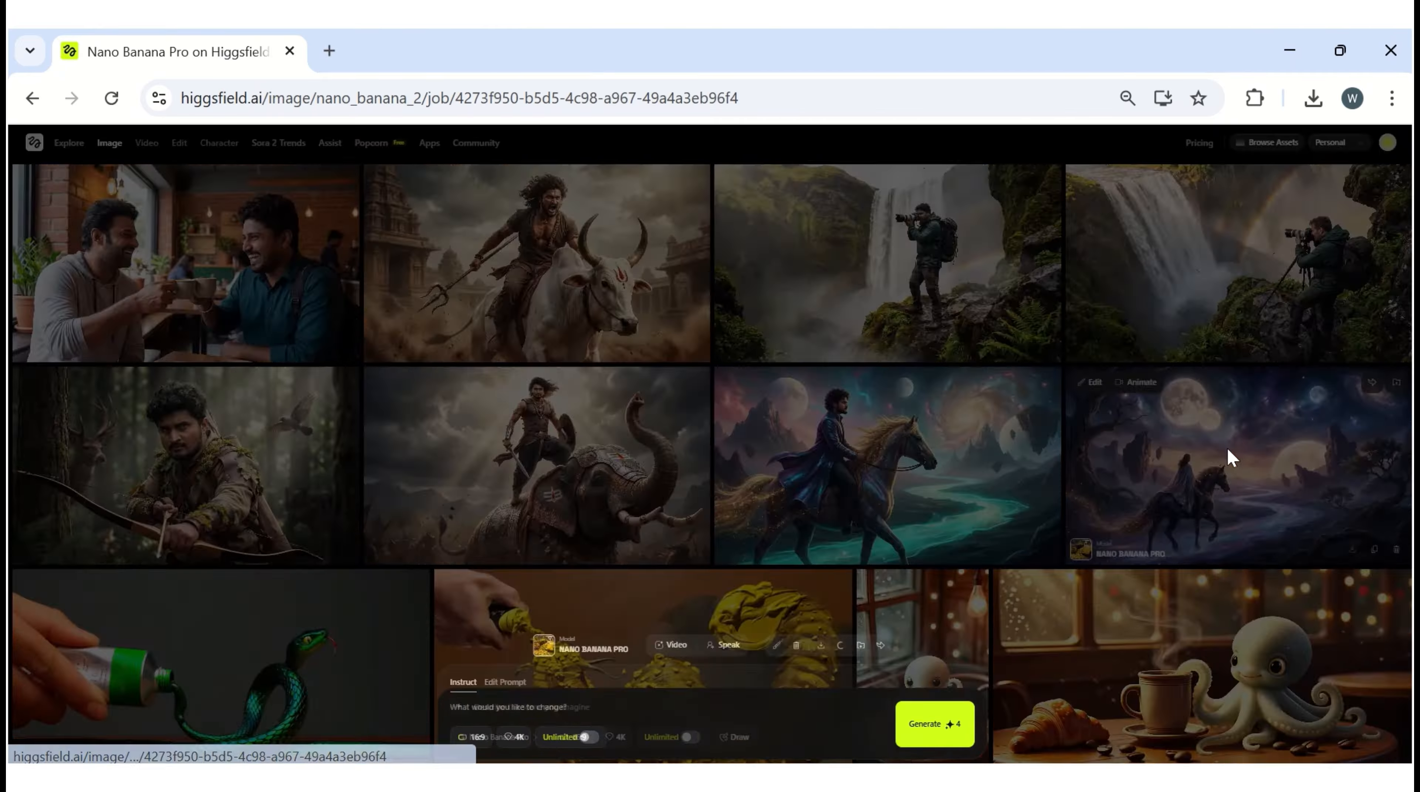
pyautogui.hotkey('ctrl', '-')
pyautogui.hotkey('ctrl', '+')
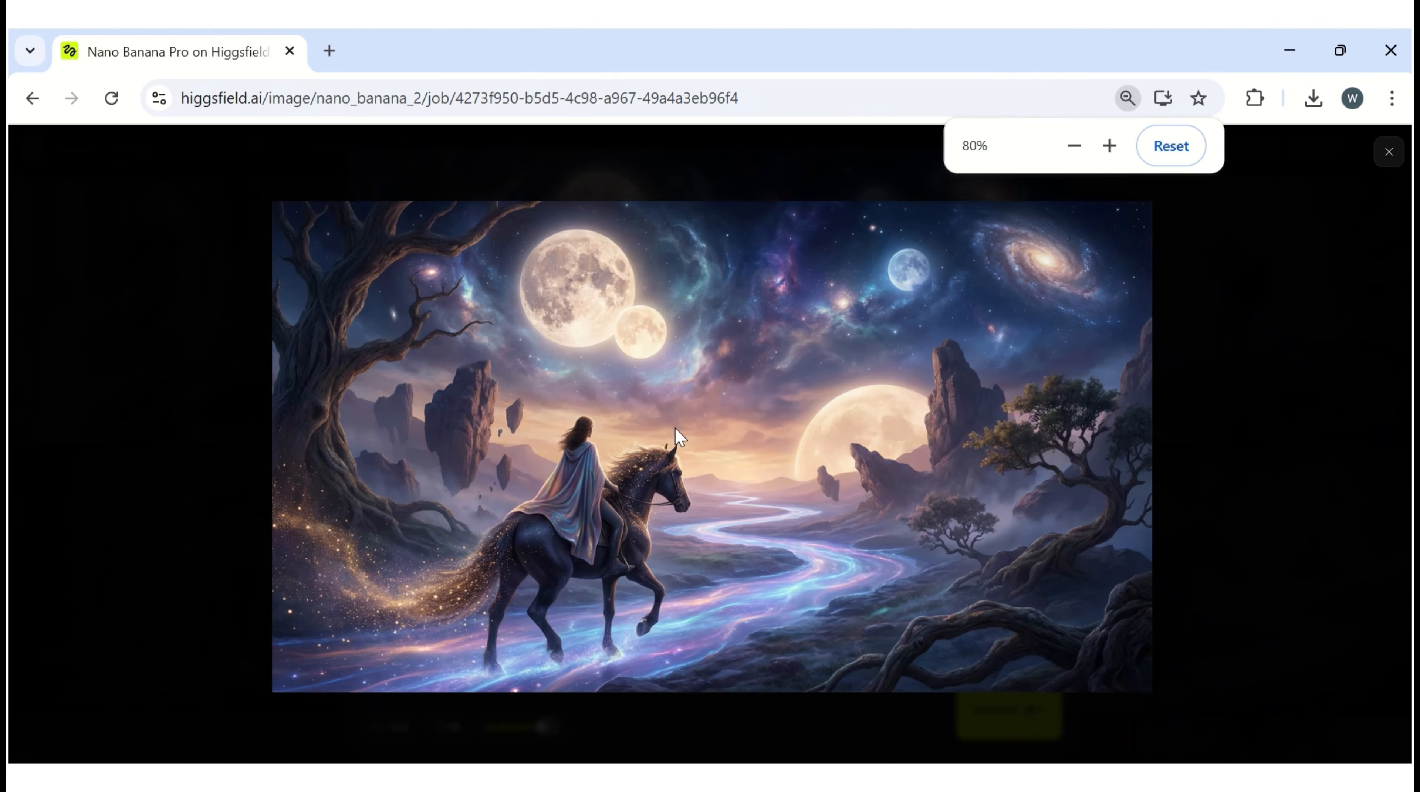
pyautogui.hotkey('ctrl', '+')
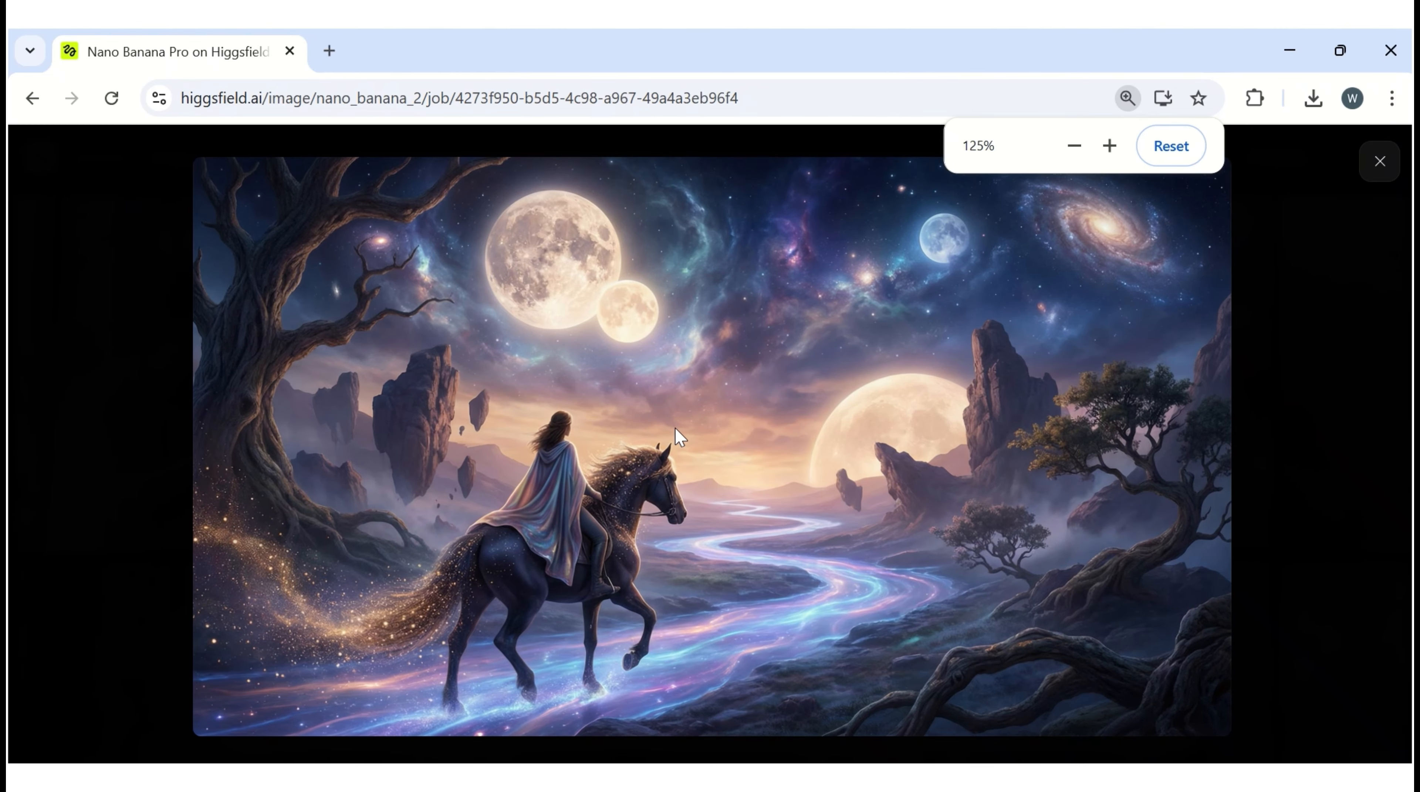
pyautogui.hotkey('alt', 'Left')
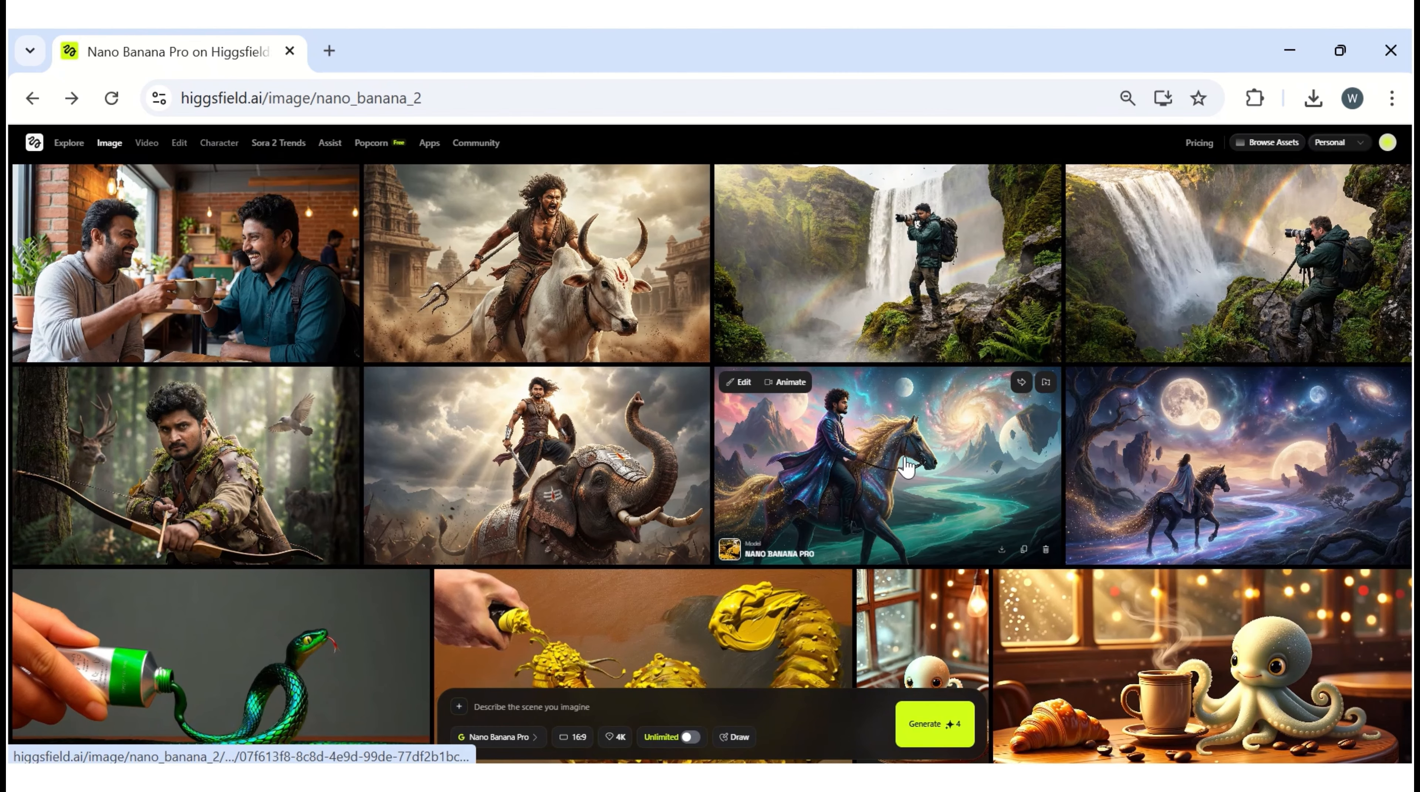
# - View the image of the curly-haired man riding a horse through the galaxy landscape enlarged and close it
pyautogui.click(899, 442)
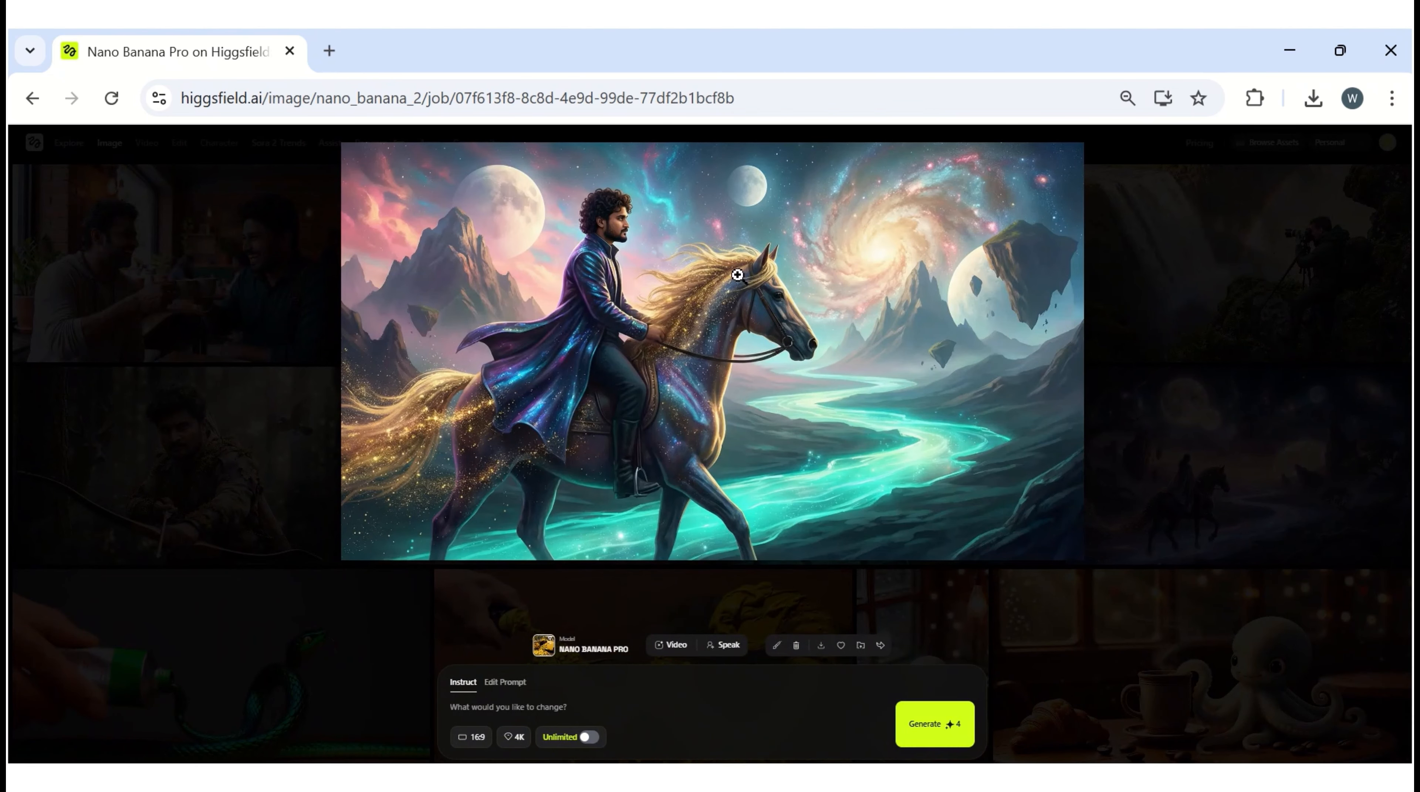
pyautogui.click(608, 241)
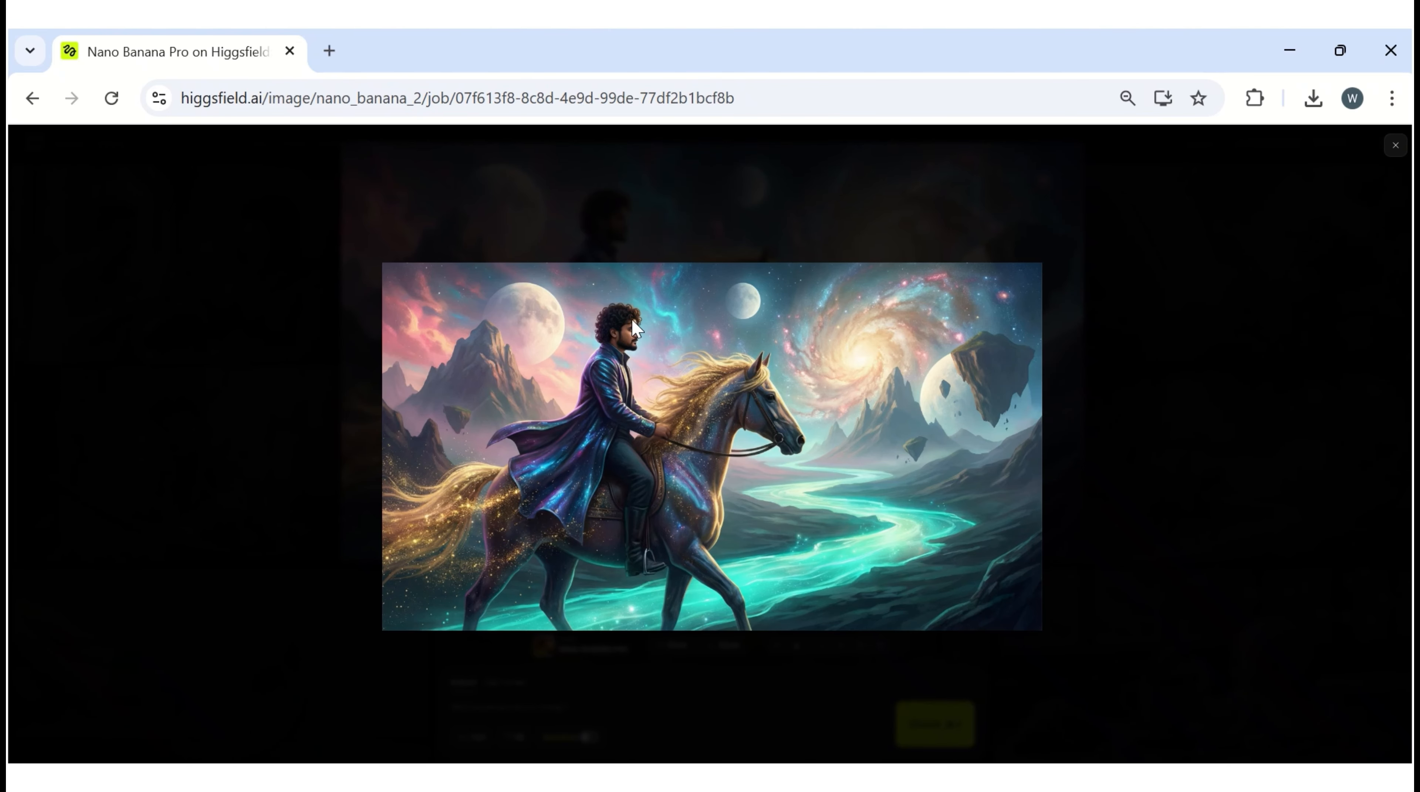
pyautogui.click(1396, 146)
# - Preview the gallery images of the elephant warrior, the forest archer, the waterfall photographer and the bull rider
pyautogui.click(519, 427)
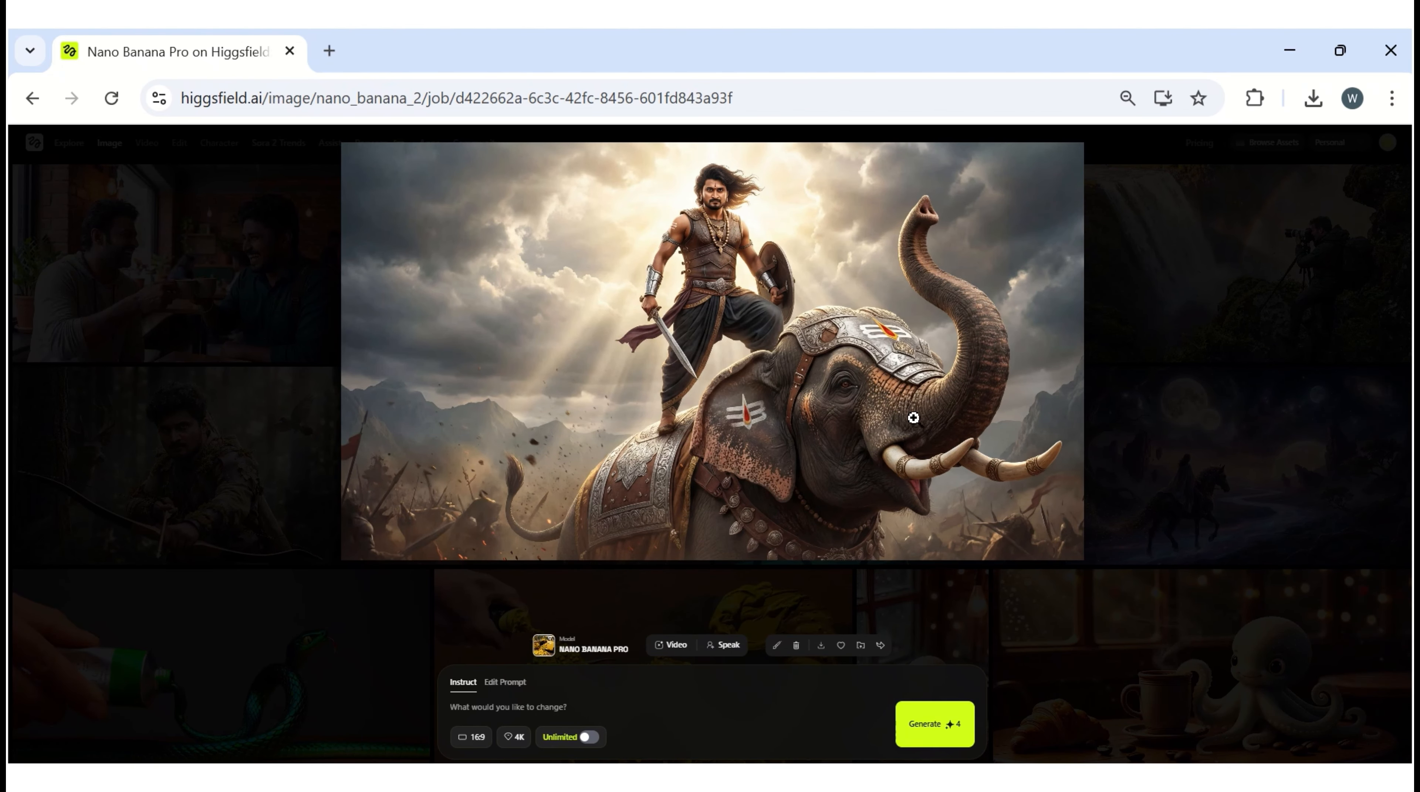
pyautogui.click(215, 444)
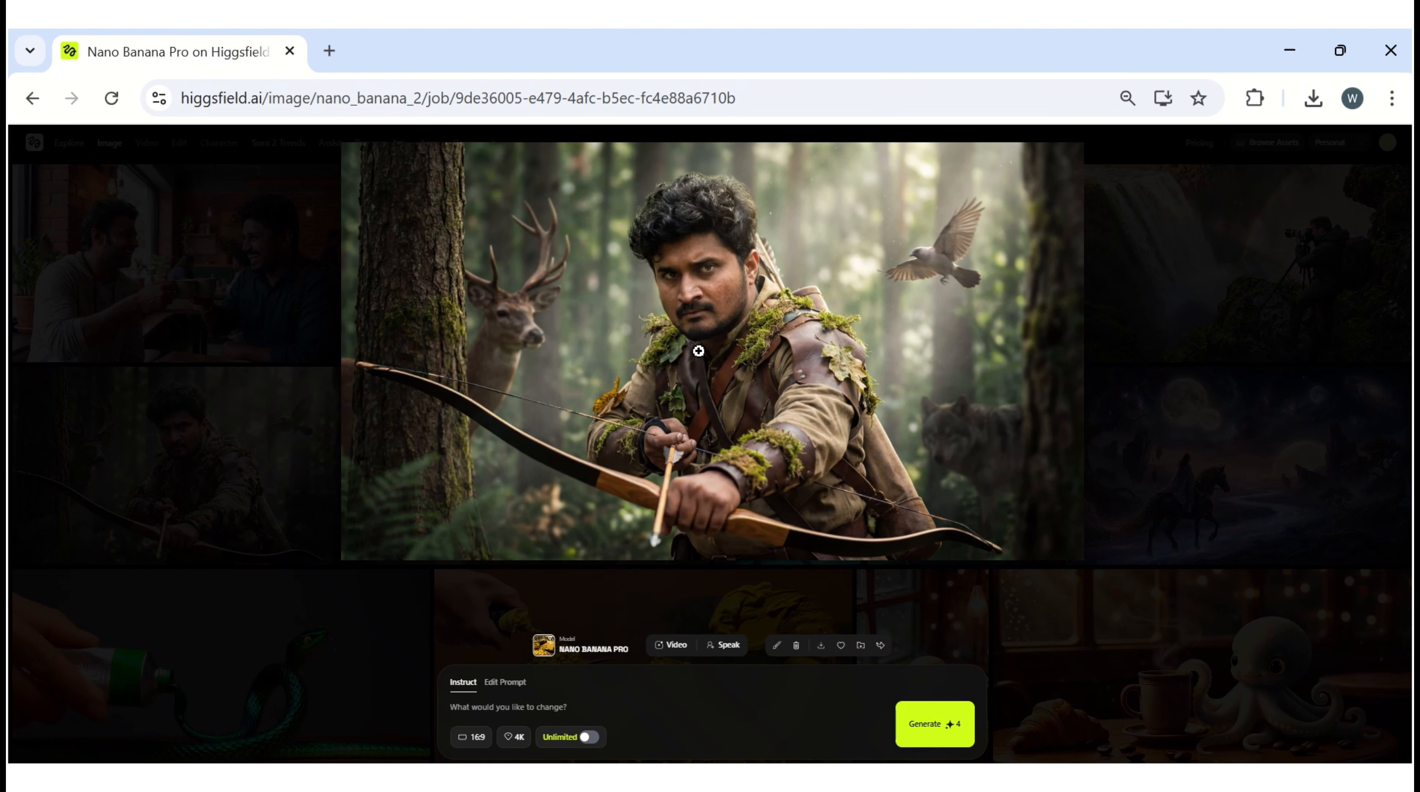
pyautogui.click(200, 291)
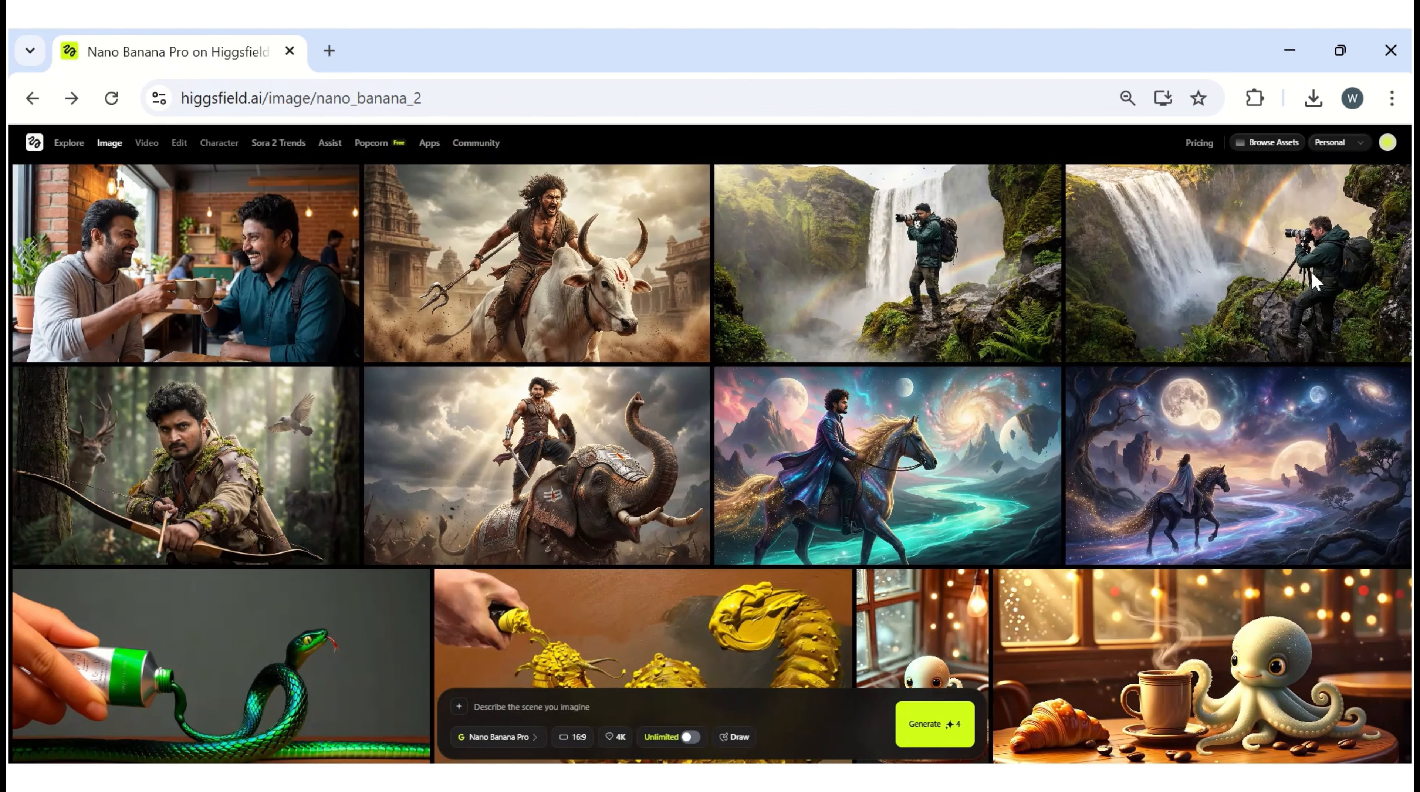
pyautogui.moveTo(1235, 278)
pyautogui.click(916, 261)
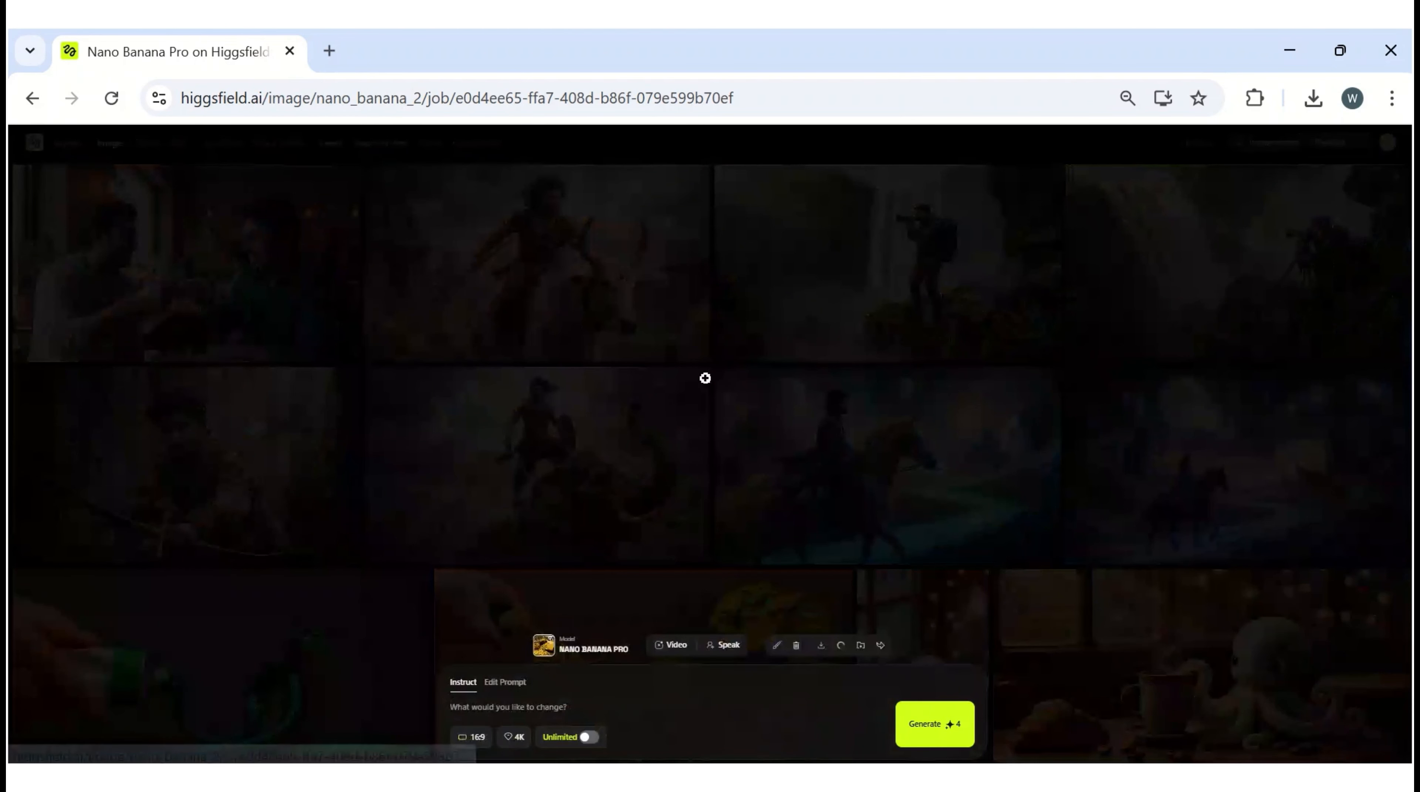
pyautogui.click(230, 355)
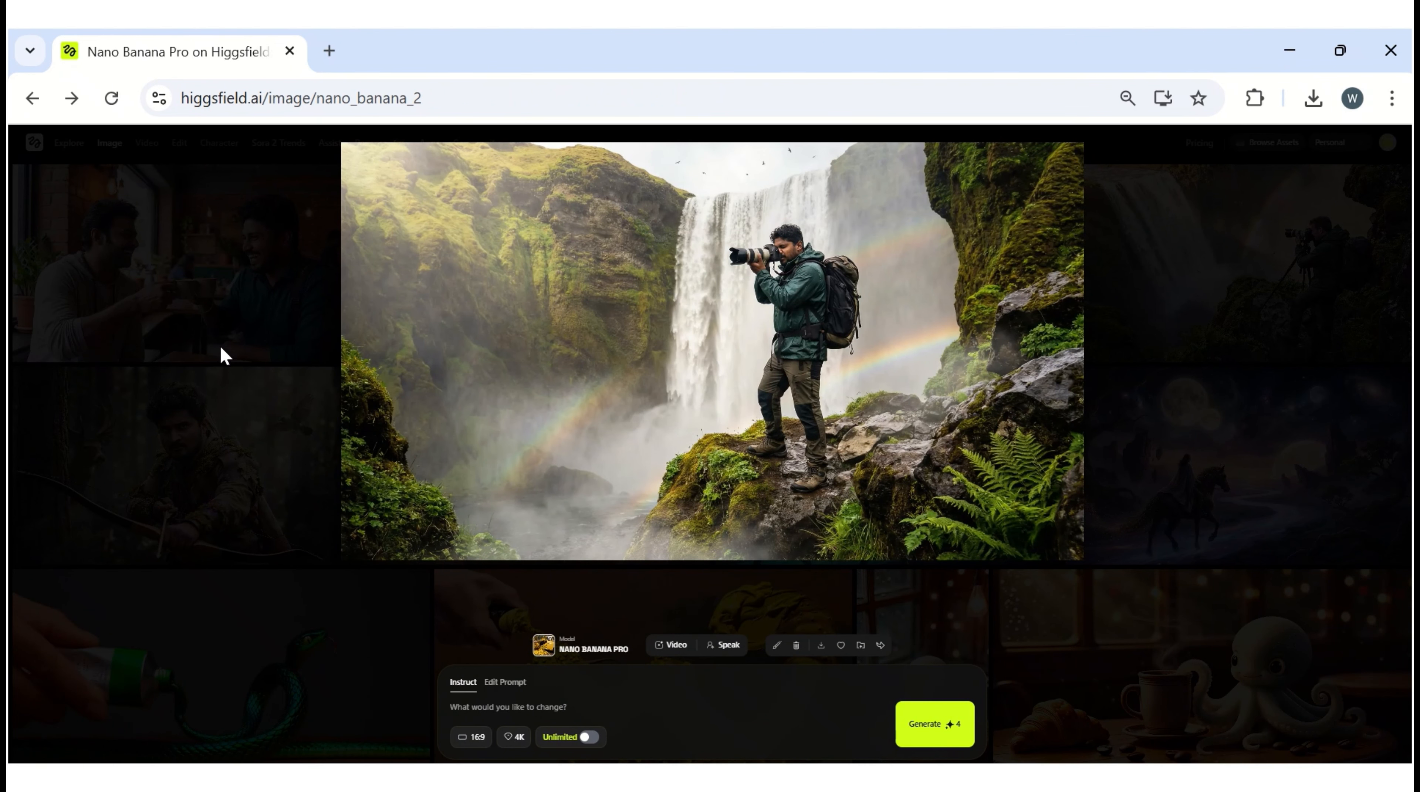
pyautogui.click(519, 244)
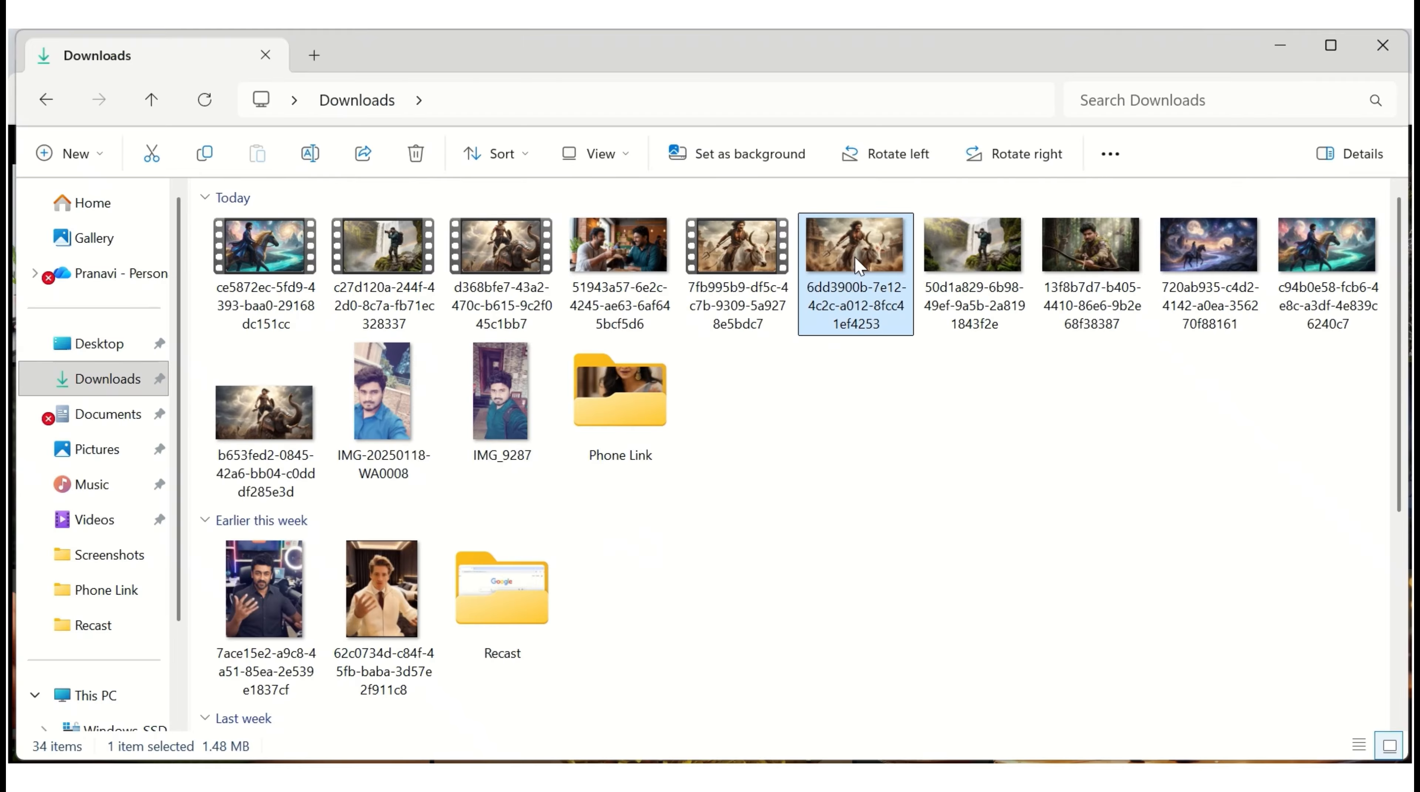
# - Open the downloaded bull rider image from the Downloads folder and inspect it and the waterfall photographer image up close
pyautogui.doubleClick(856, 247)
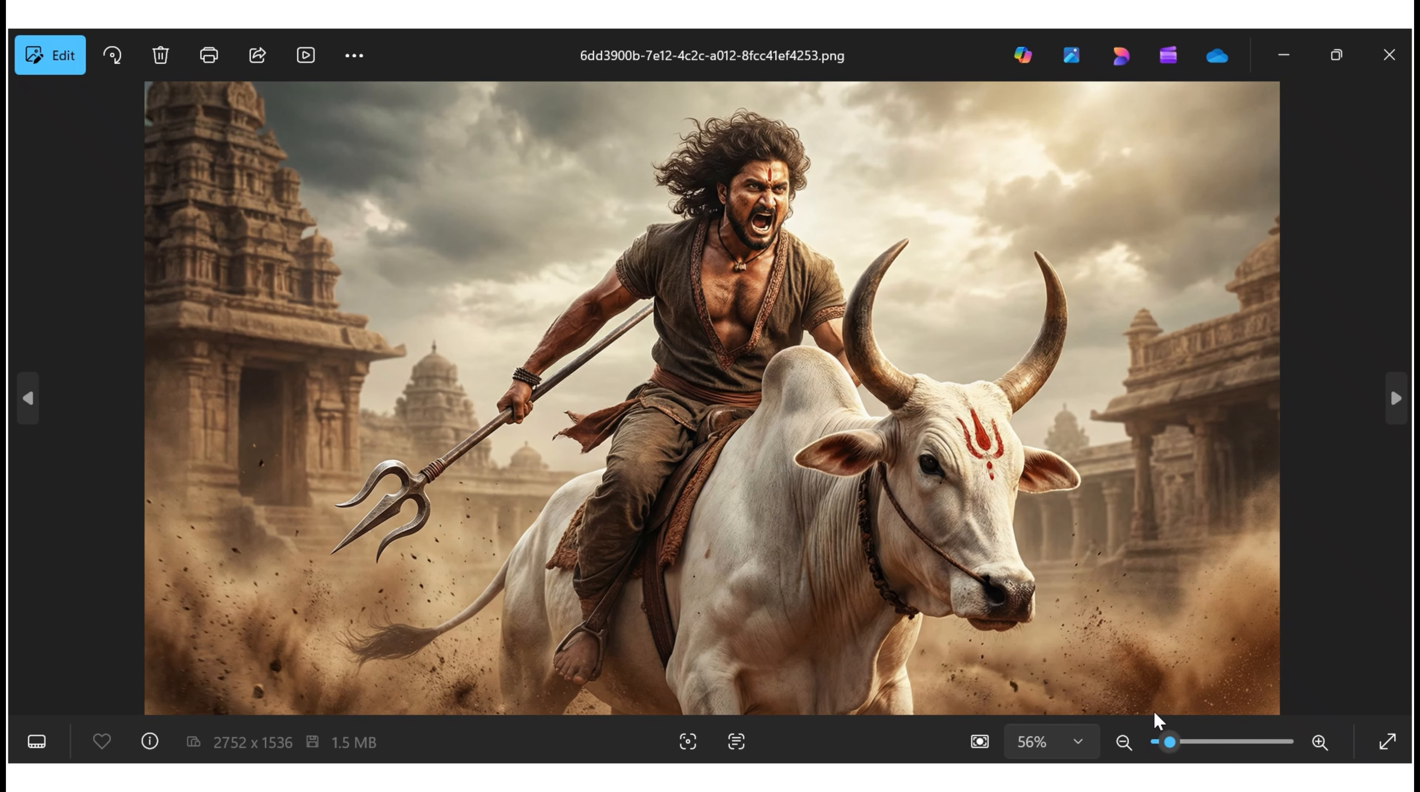
pyautogui.moveTo(1172, 746); pyautogui.dragTo(1176, 748)
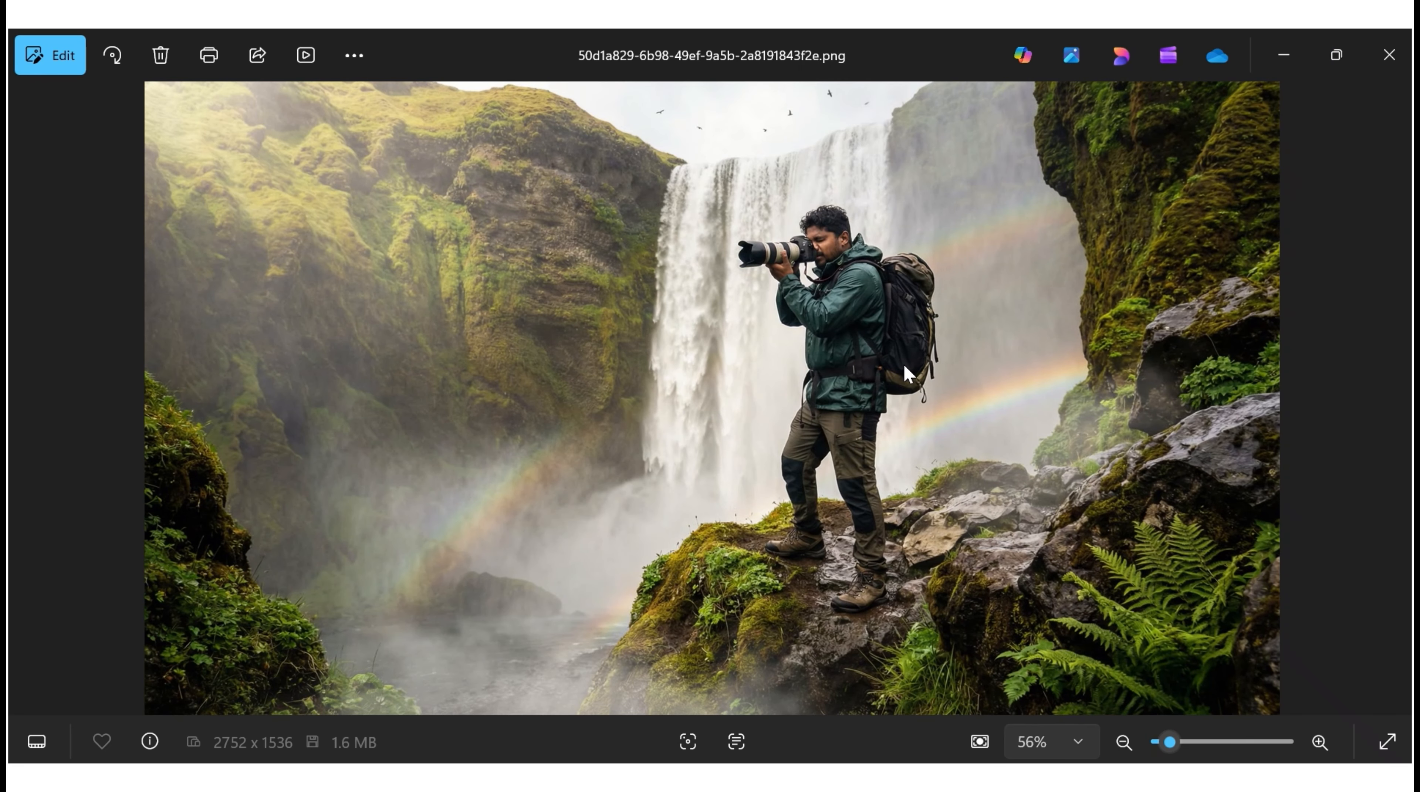
pyautogui.scroll(3, 953, 355)
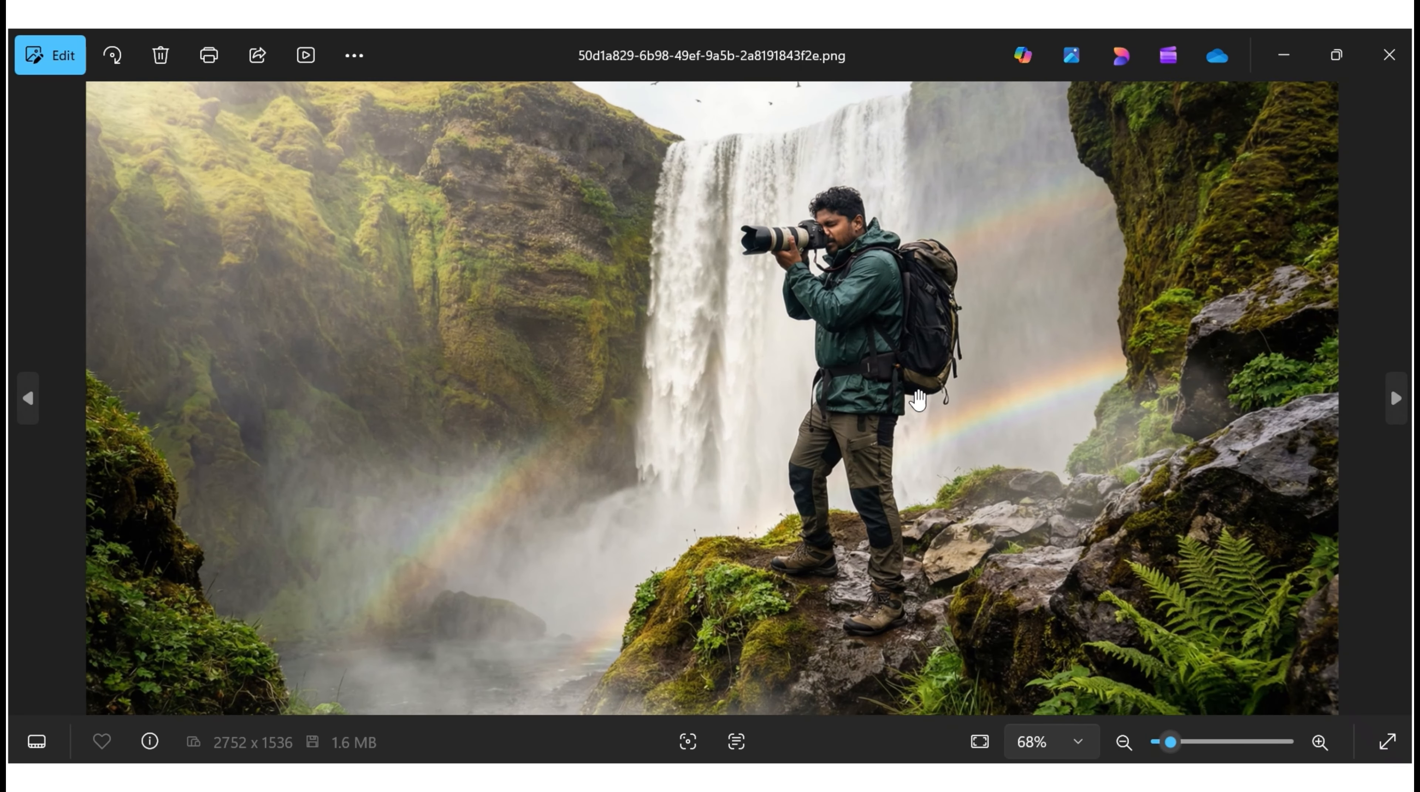
pyautogui.scroll(3, 953, 355)
pyautogui.moveTo(924, 273); pyautogui.dragTo(827, 513)
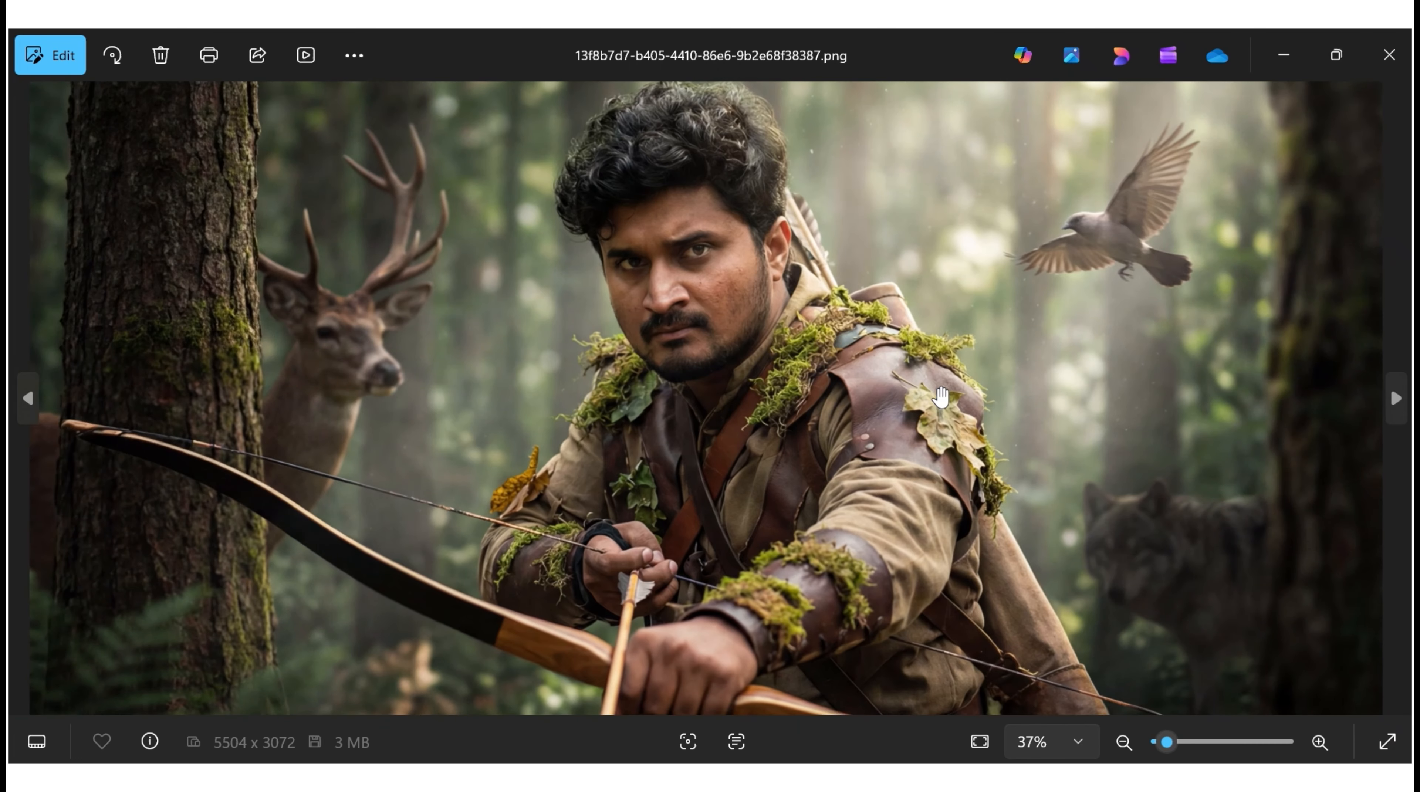
# - Examine the archer's face and clothing details in the downloaded forest image
pyautogui.scroll(1, 879, 225)
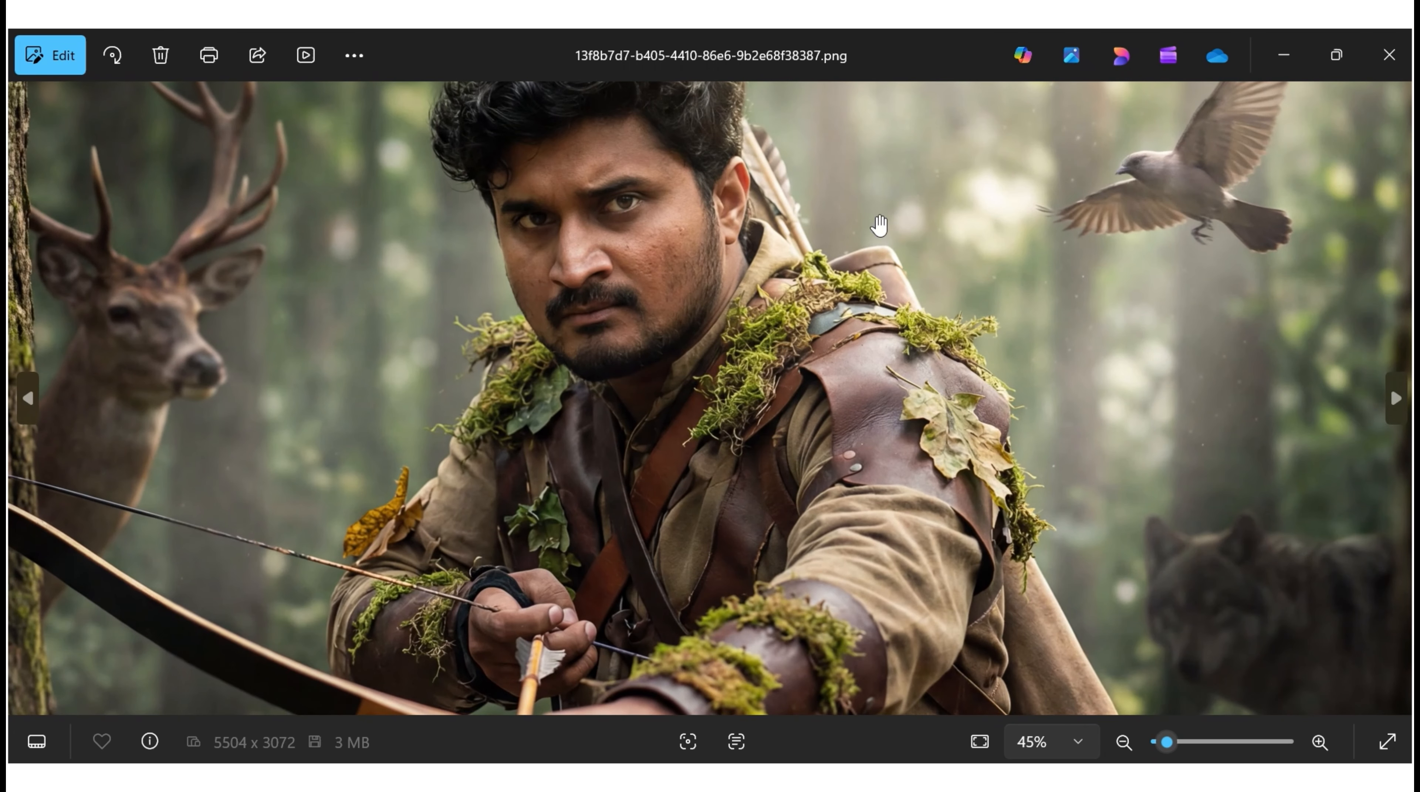
pyautogui.moveTo(880, 225); pyautogui.dragTo(889, 416)
pyautogui.scroll(2, 889, 416)
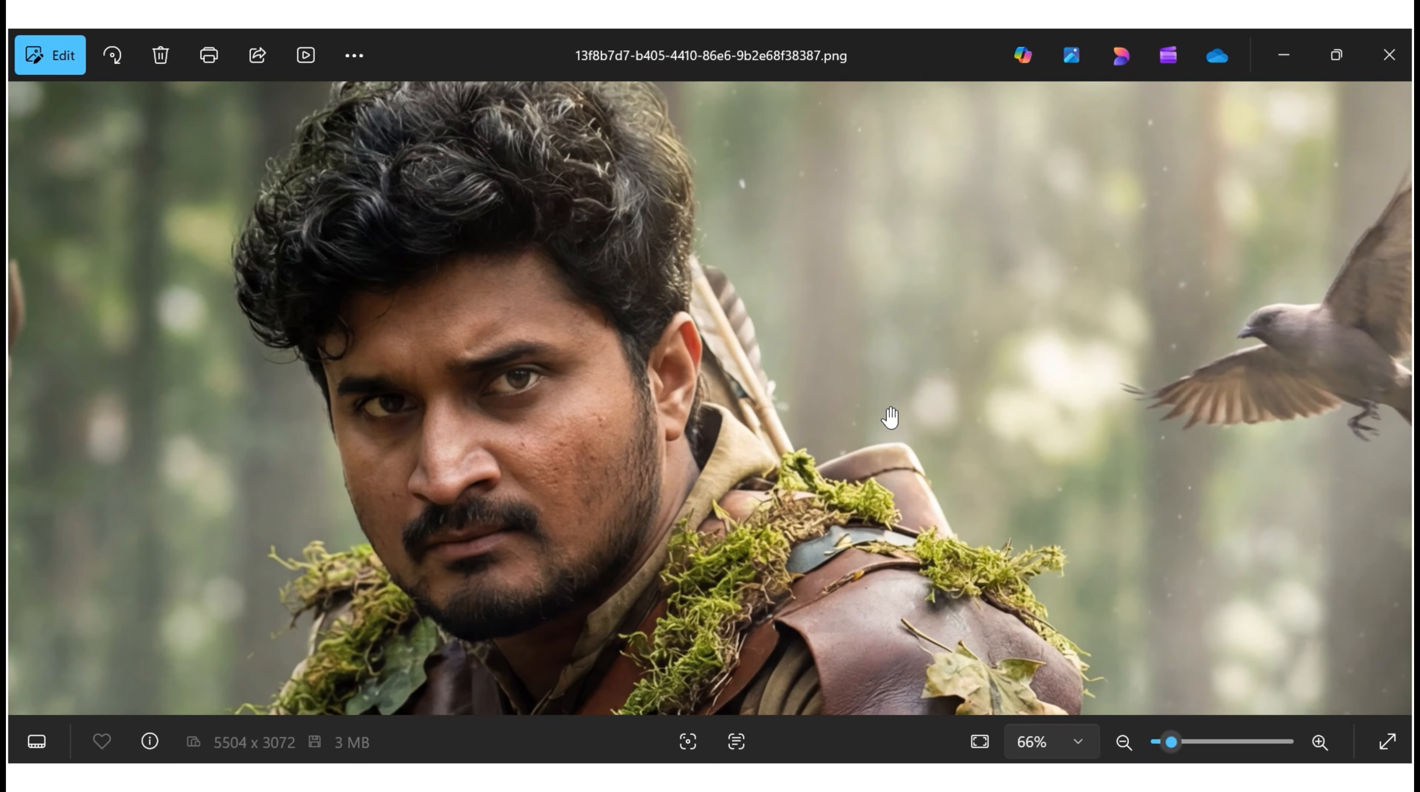
pyautogui.scroll(-3, 889, 416)
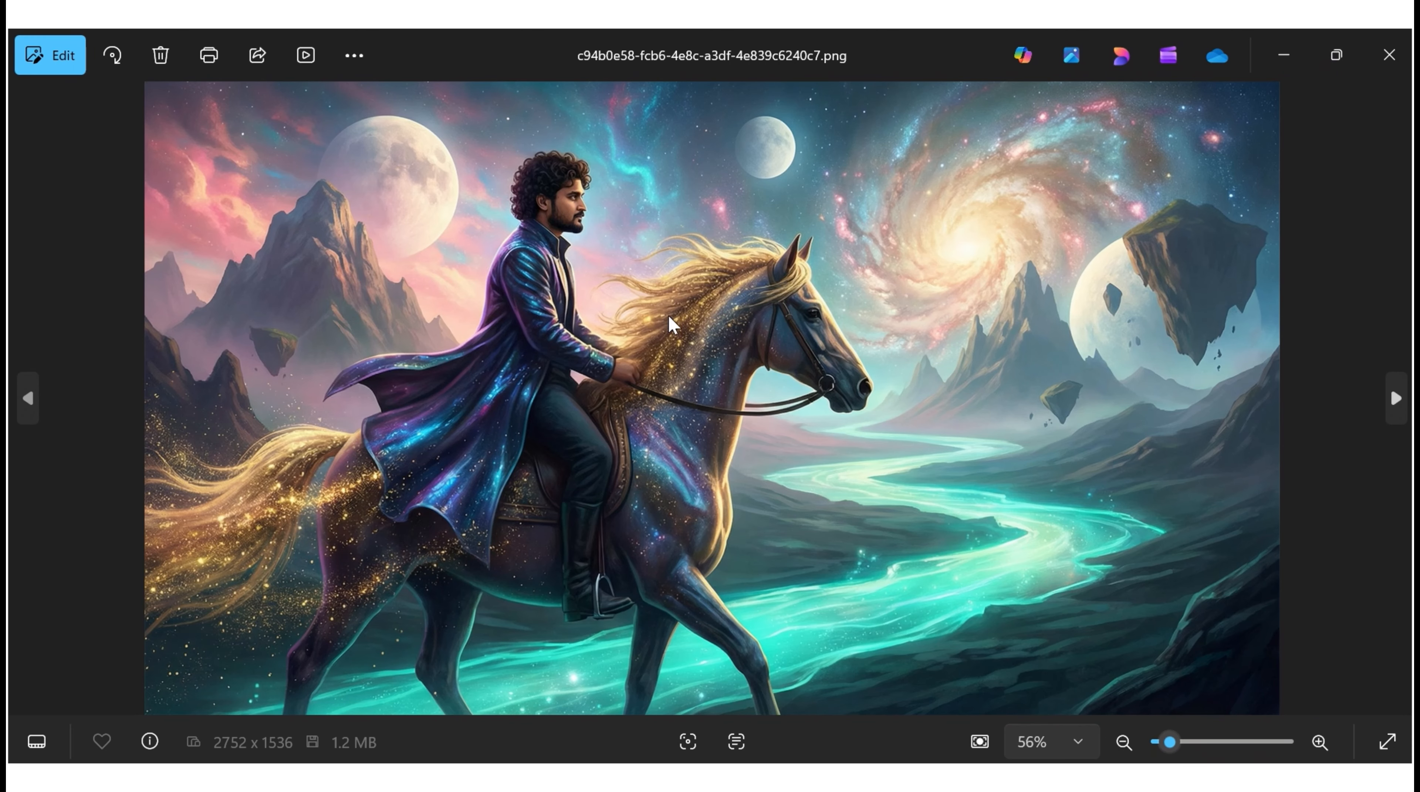
# - Examine the rider and the golden-maned horse up close in the downloaded galaxy image
pyautogui.scroll(4, 674, 325)
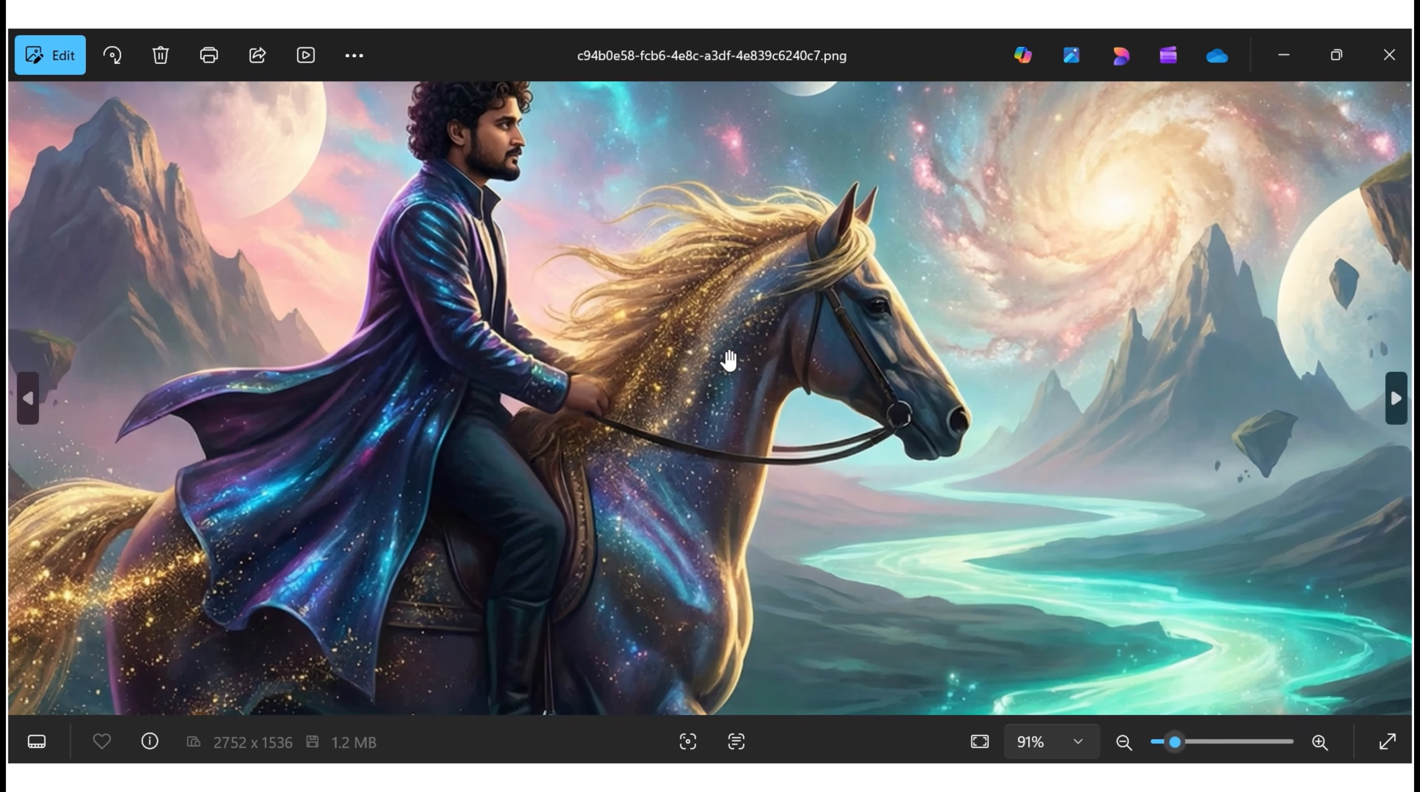
pyautogui.moveTo(853, 353); pyautogui.dragTo(853, 386)
pyautogui.scroll(-4, 852, 385)
pyautogui.click(1390, 54)
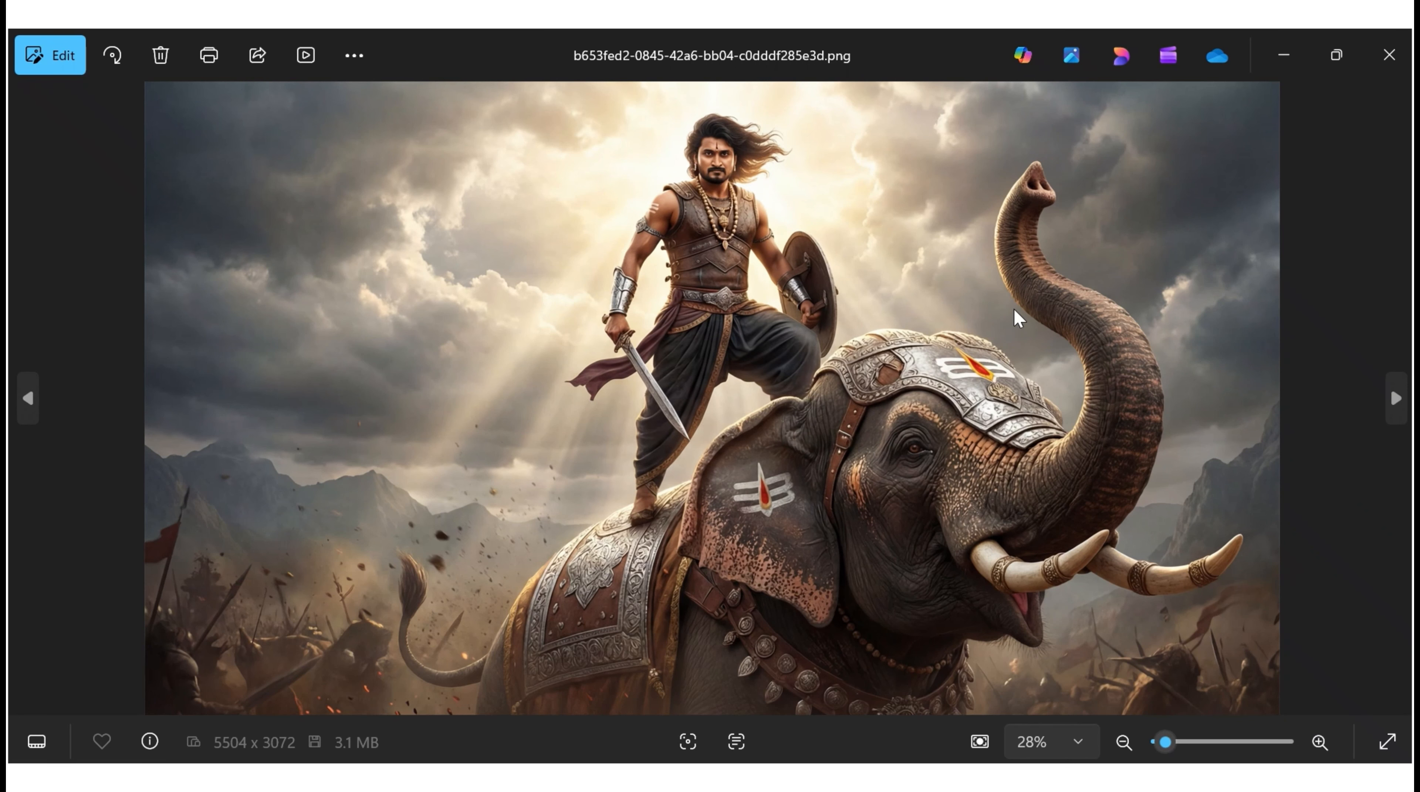
# - Examine the downloaded elephant warrior image up close and close the image viewer
pyautogui.scroll(3, 1015, 316)
pyautogui.moveTo(1020, 394); pyautogui.dragTo(998, 424)
pyautogui.scroll(-3, 999, 425)
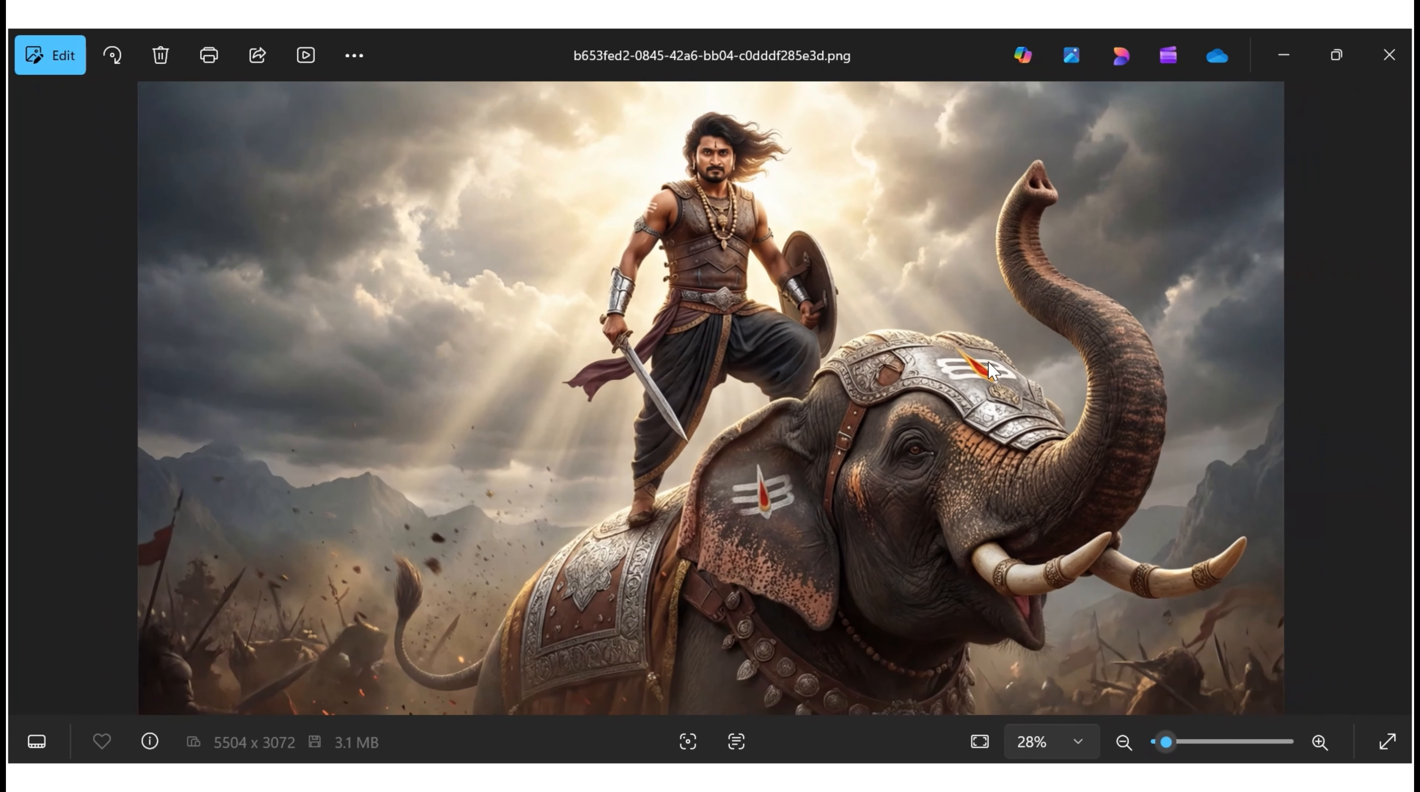
pyautogui.click(1389, 54)
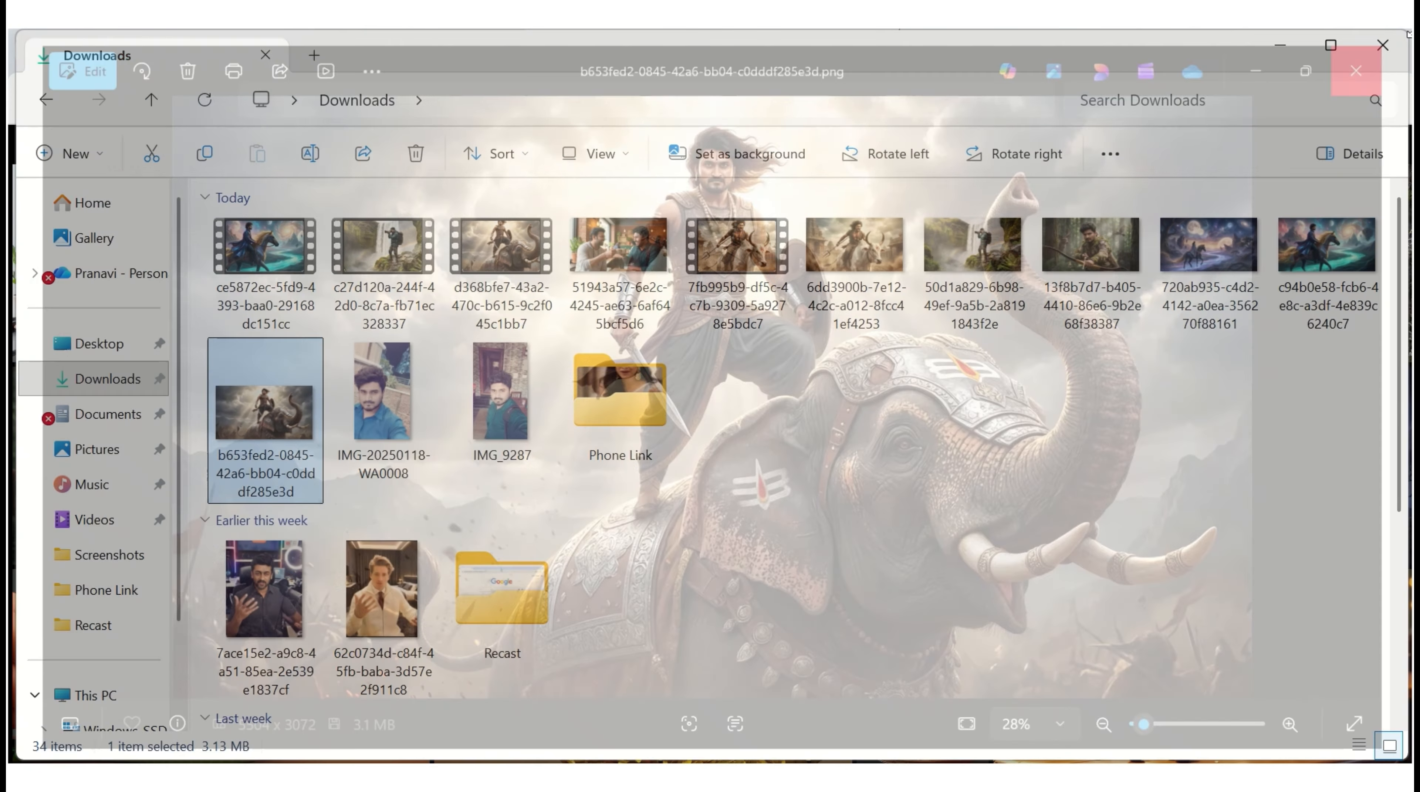
# - Open the Nano Banana Pro image model and enter a prompt about a brave man face-to-face with a towering alien creature, ready for intense battle
pyautogui.moveTo(114, 146)
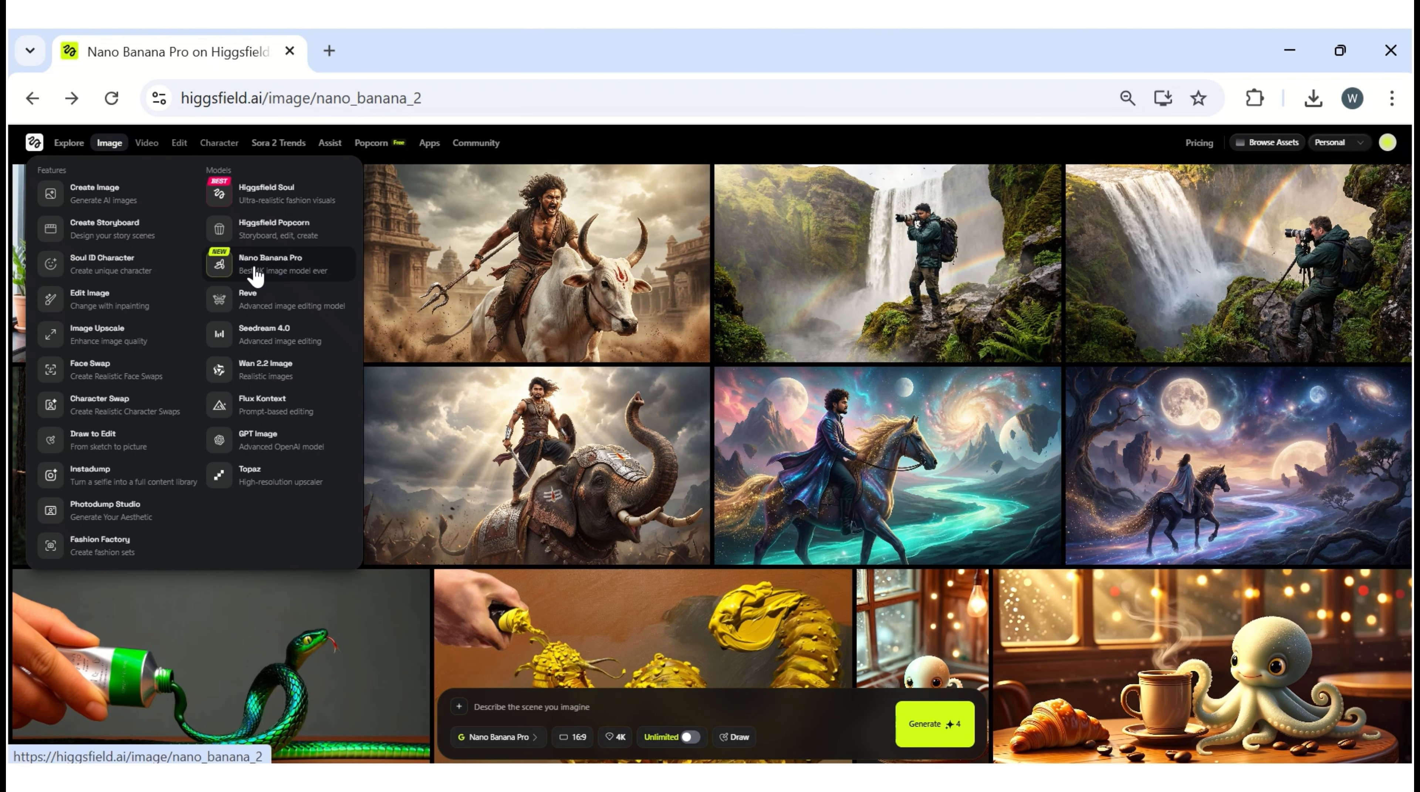
pyautogui.scroll(-2, 684, 635)
pyautogui.scroll(2, 596, 672)
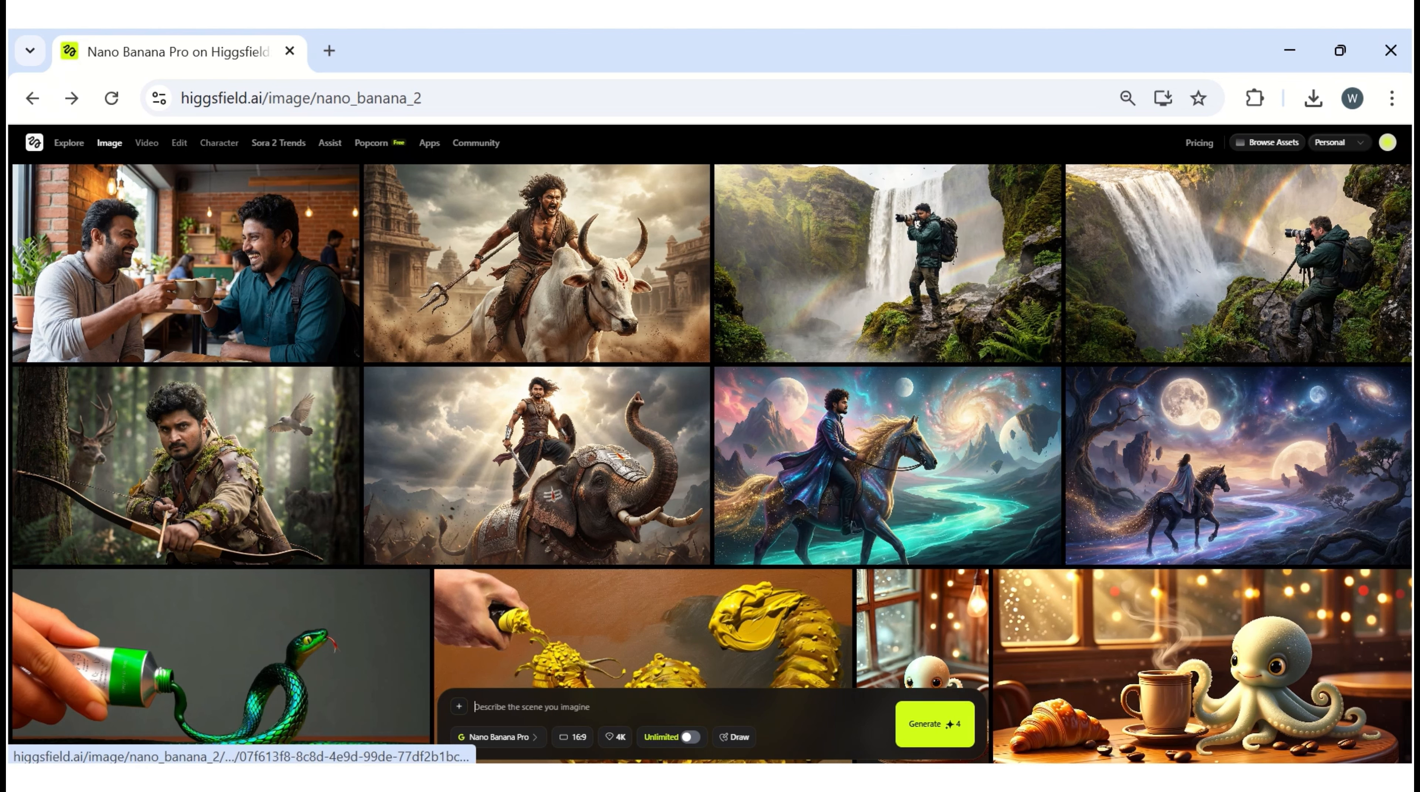
pyautogui.click(532, 705)
pyautogui.write('A brave man stands face-to-face with a towering alien creature, both ready for an intense battle. The man clenches his fists, determined expression, futuristic tactical suit glowing with neon accents. The alien has sharp armor-like skin, glowing eyes, and long menacing limbs. Sparks fly where they clash, the ground cracked beneath them. A stormy night sky swirls above with lightning streaks, a ruined city in the background. Dramatic close-up perspective, high-energy action, ultra-realistic textures, cinematic lighting, high contrast atmosphere, sci-fi epic showdown, 8K resolution.')
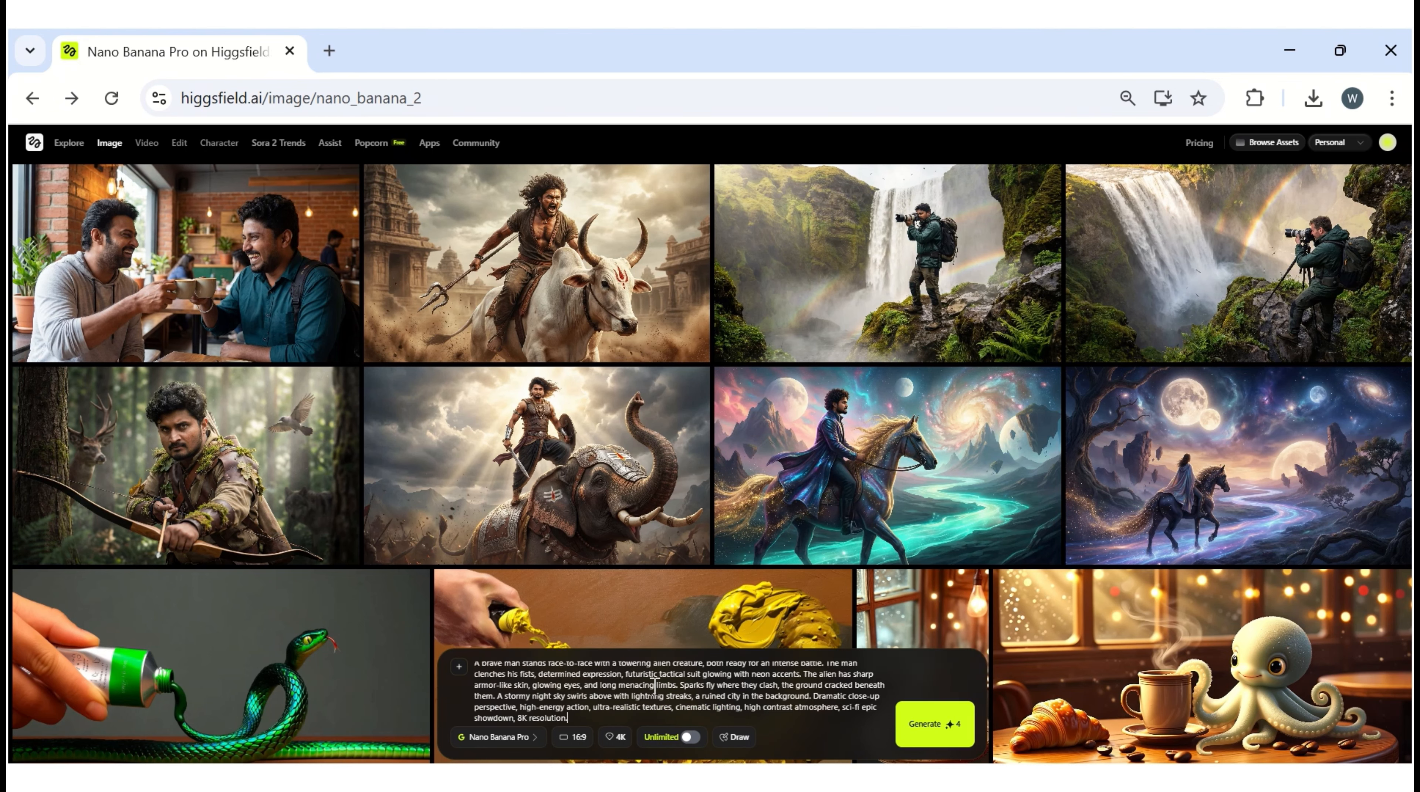
pyautogui.scroll(1, 564, 678)
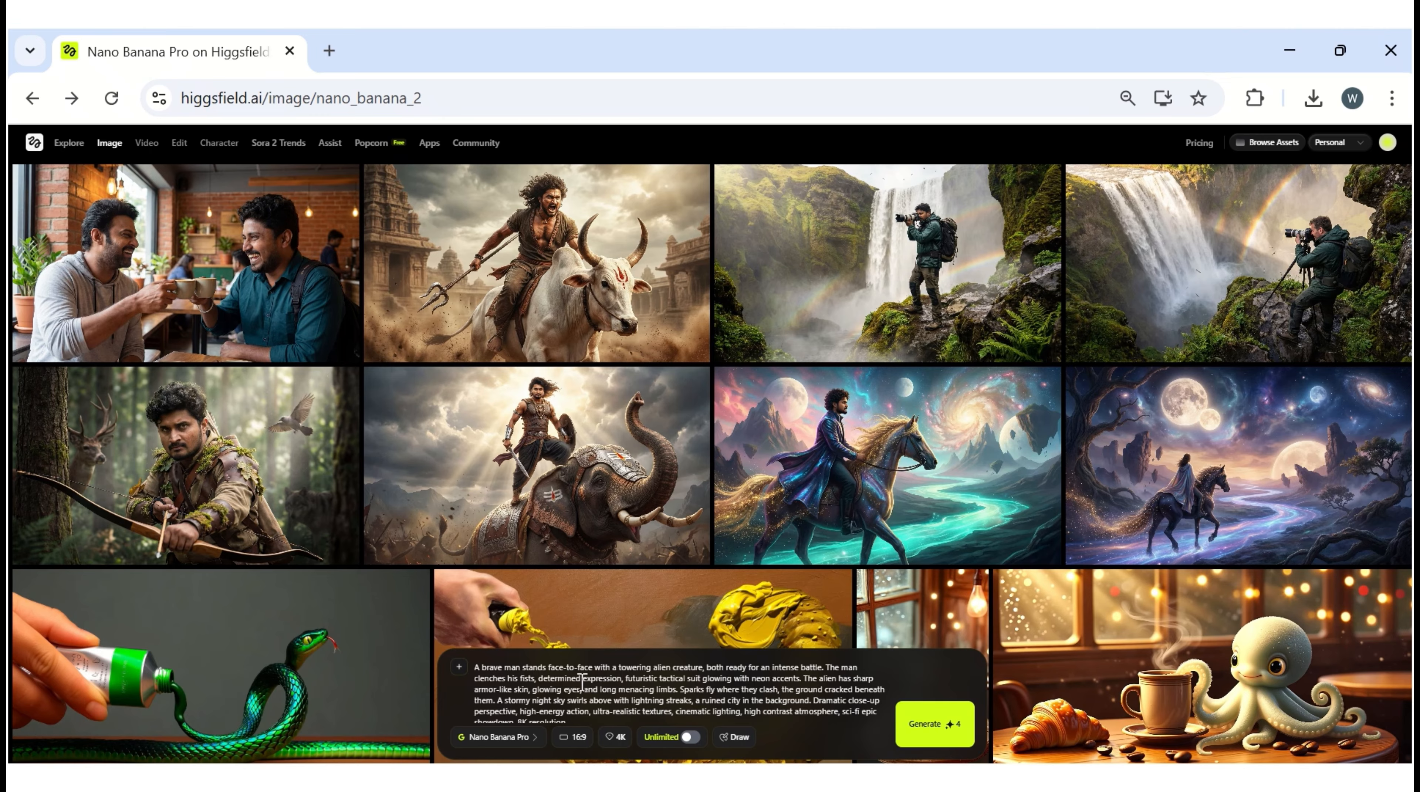
pyautogui.scroll(-1, 582, 683)
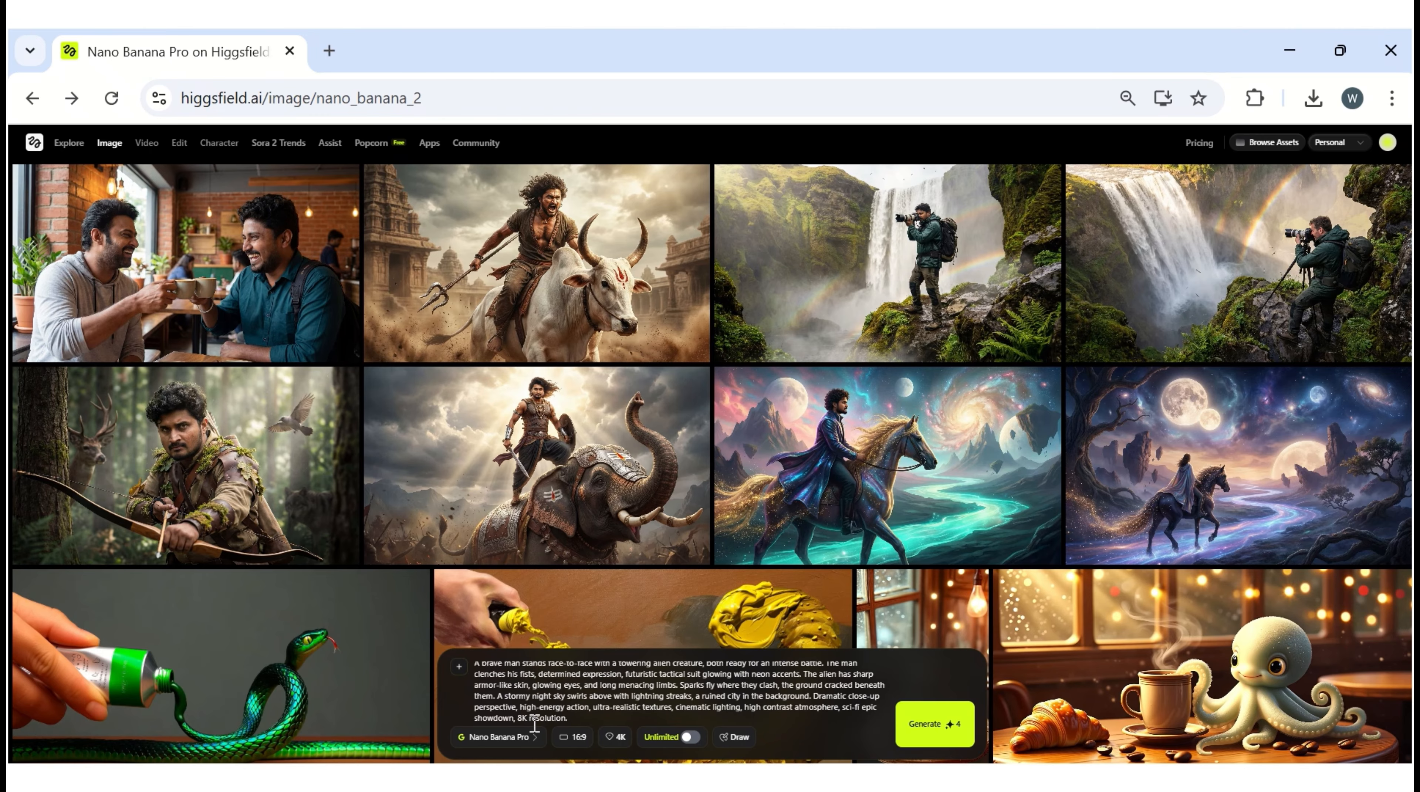
# - Generate the alien battle image with the Nano Banana Pro model at 16:9 aspect ratio and 4K quality
pyautogui.click(528, 738)
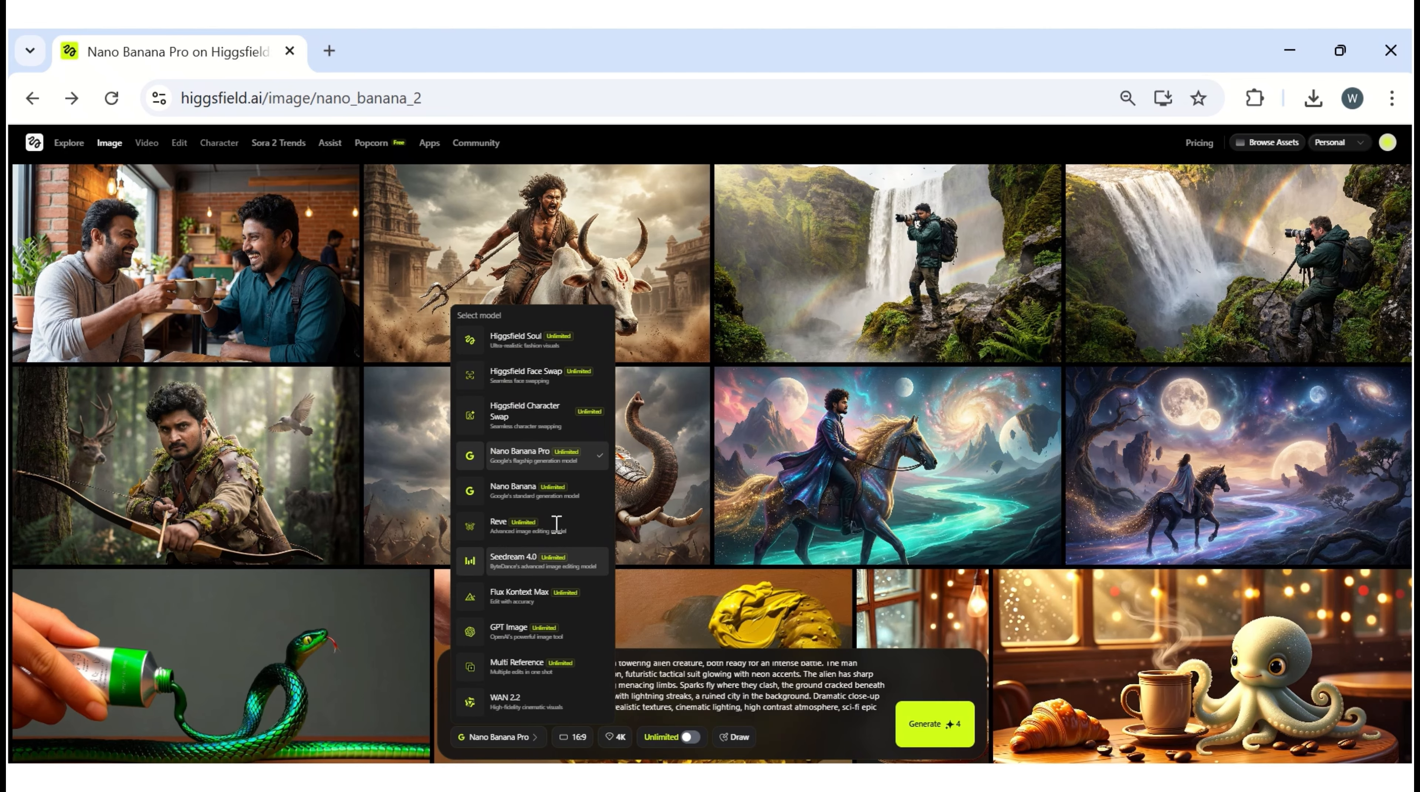
pyautogui.click(563, 463)
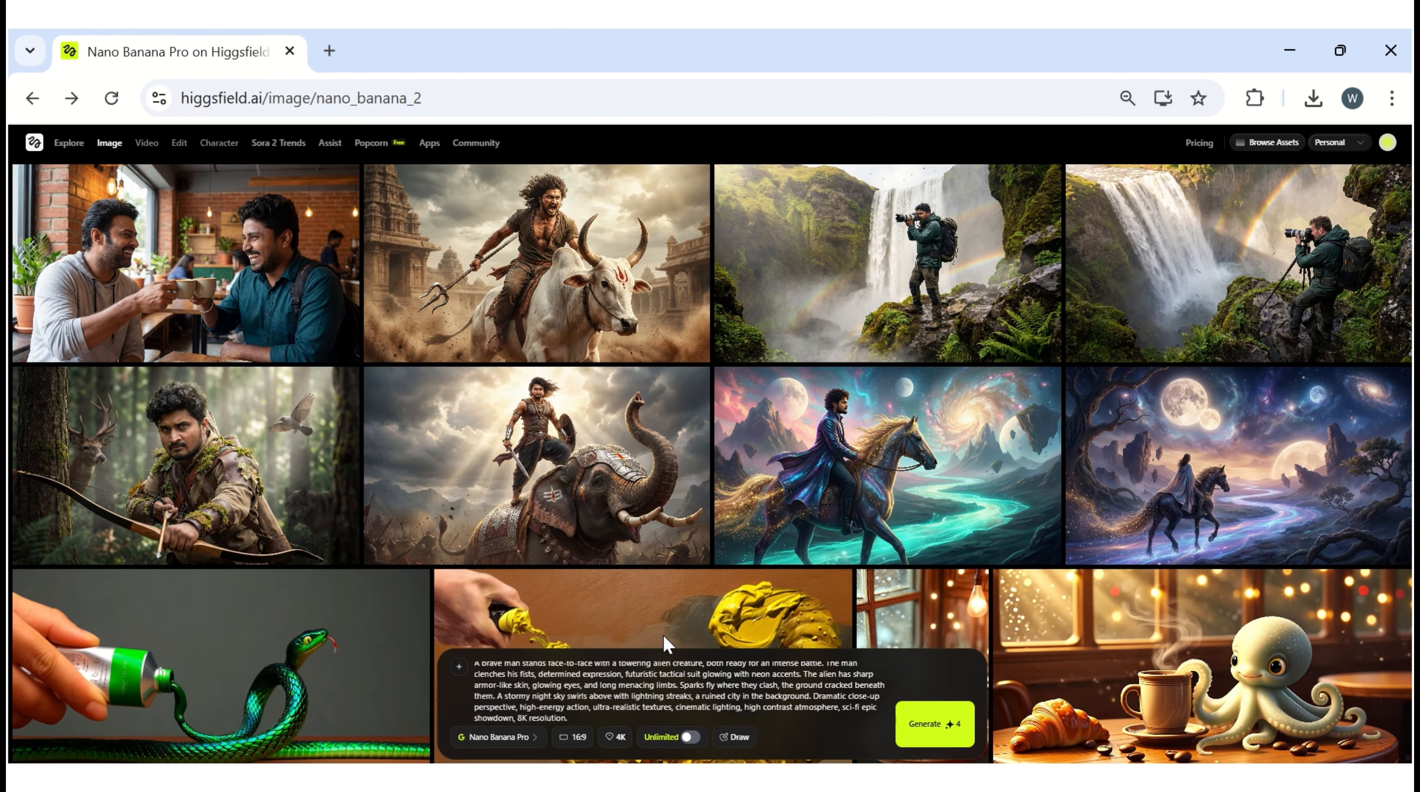
pyautogui.click(583, 739)
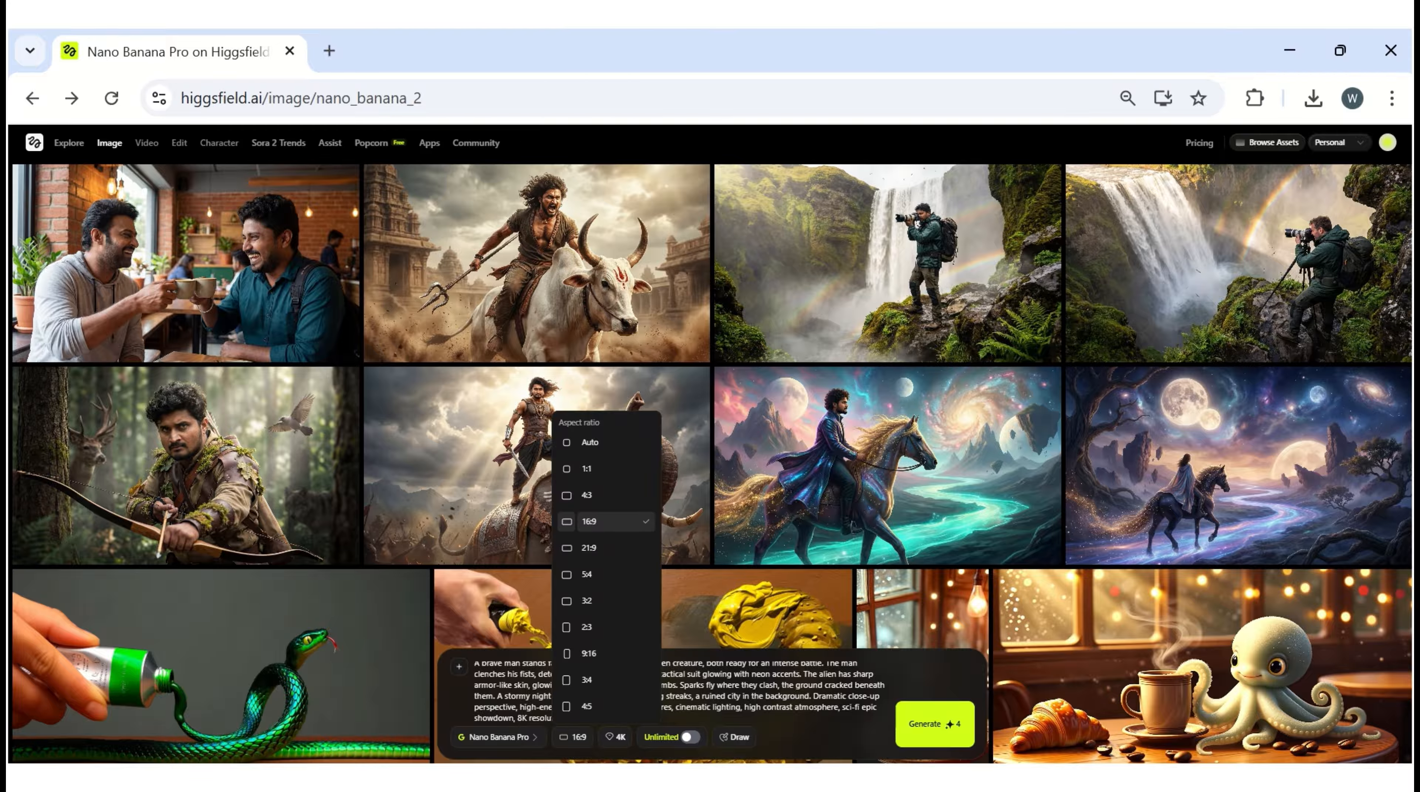
pyautogui.click(616, 739)
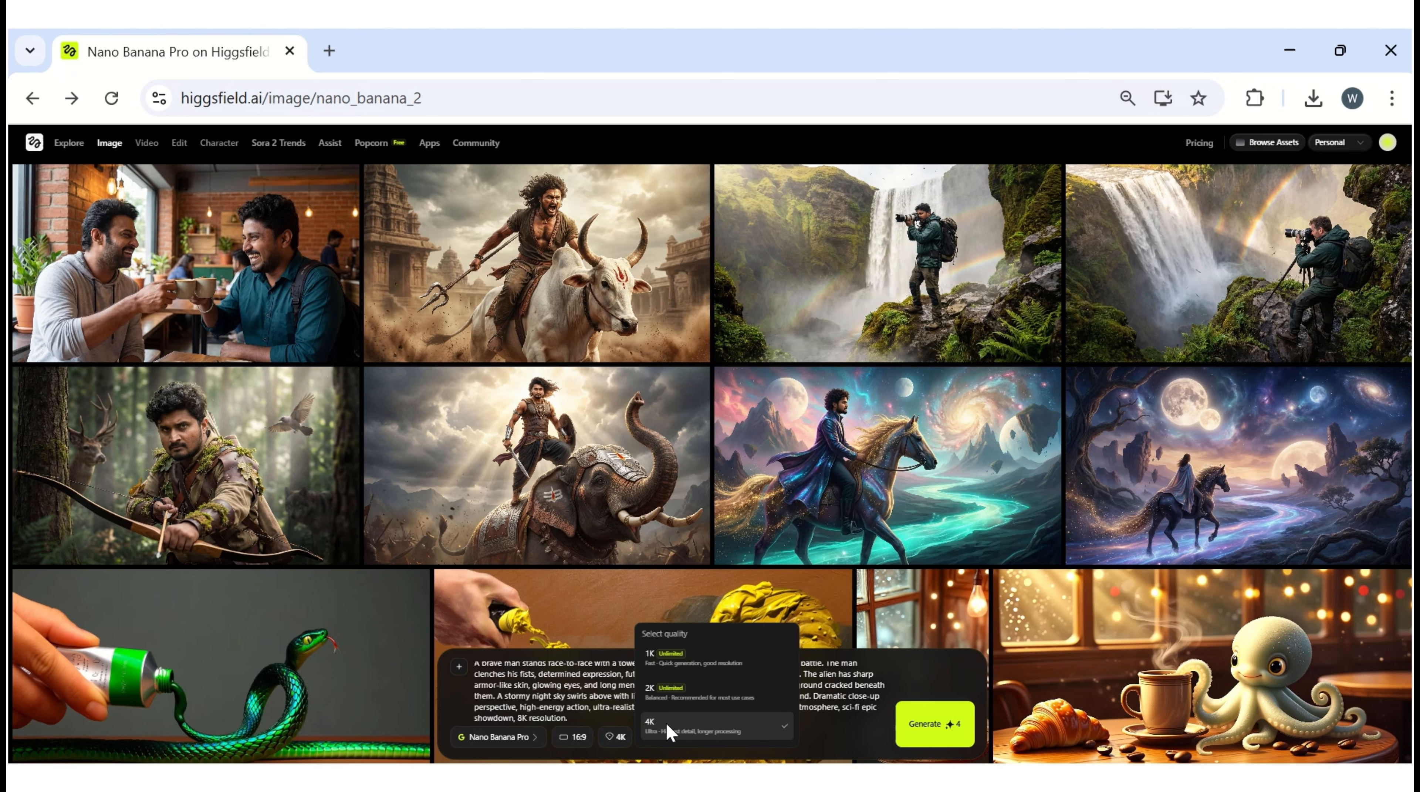
pyautogui.click(670, 732)
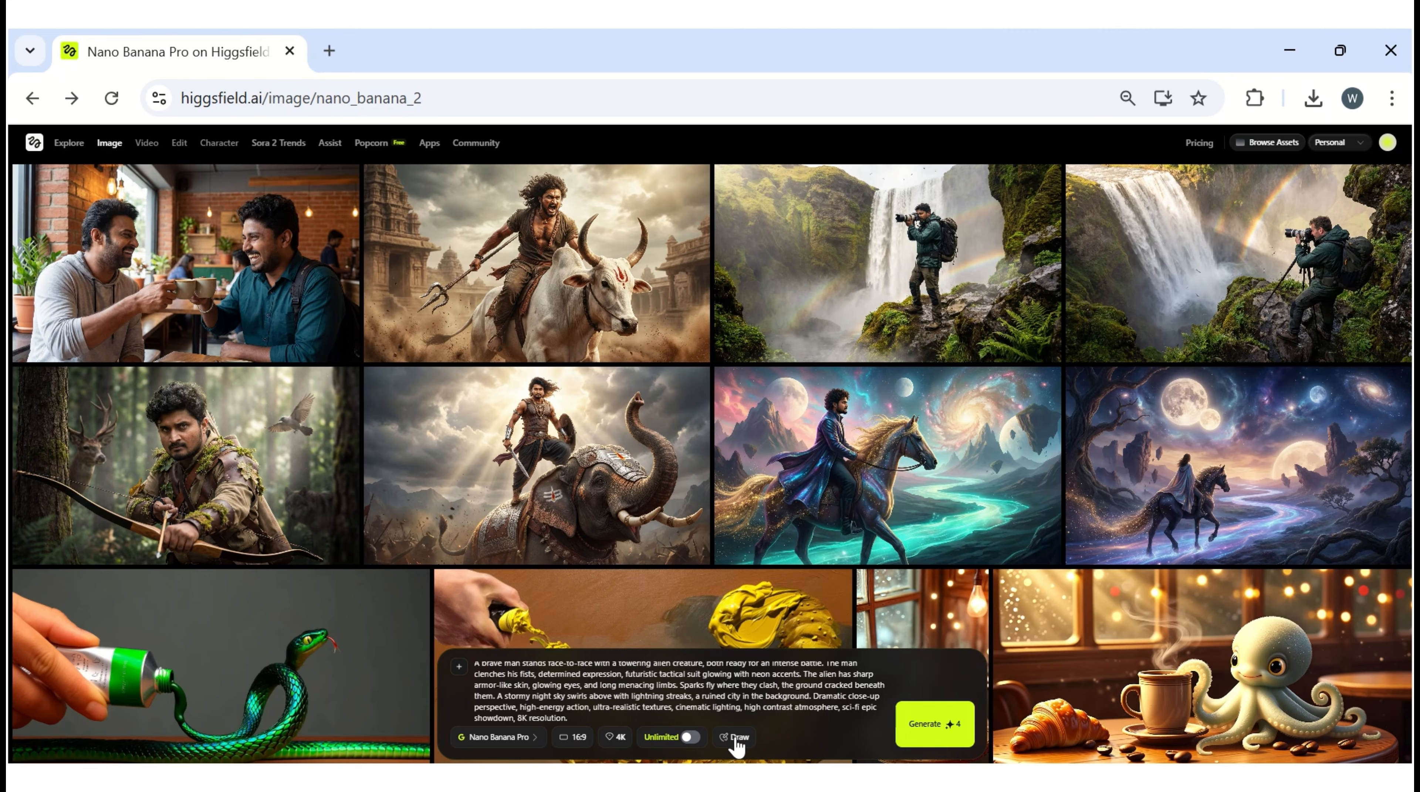
pyautogui.click(937, 727)
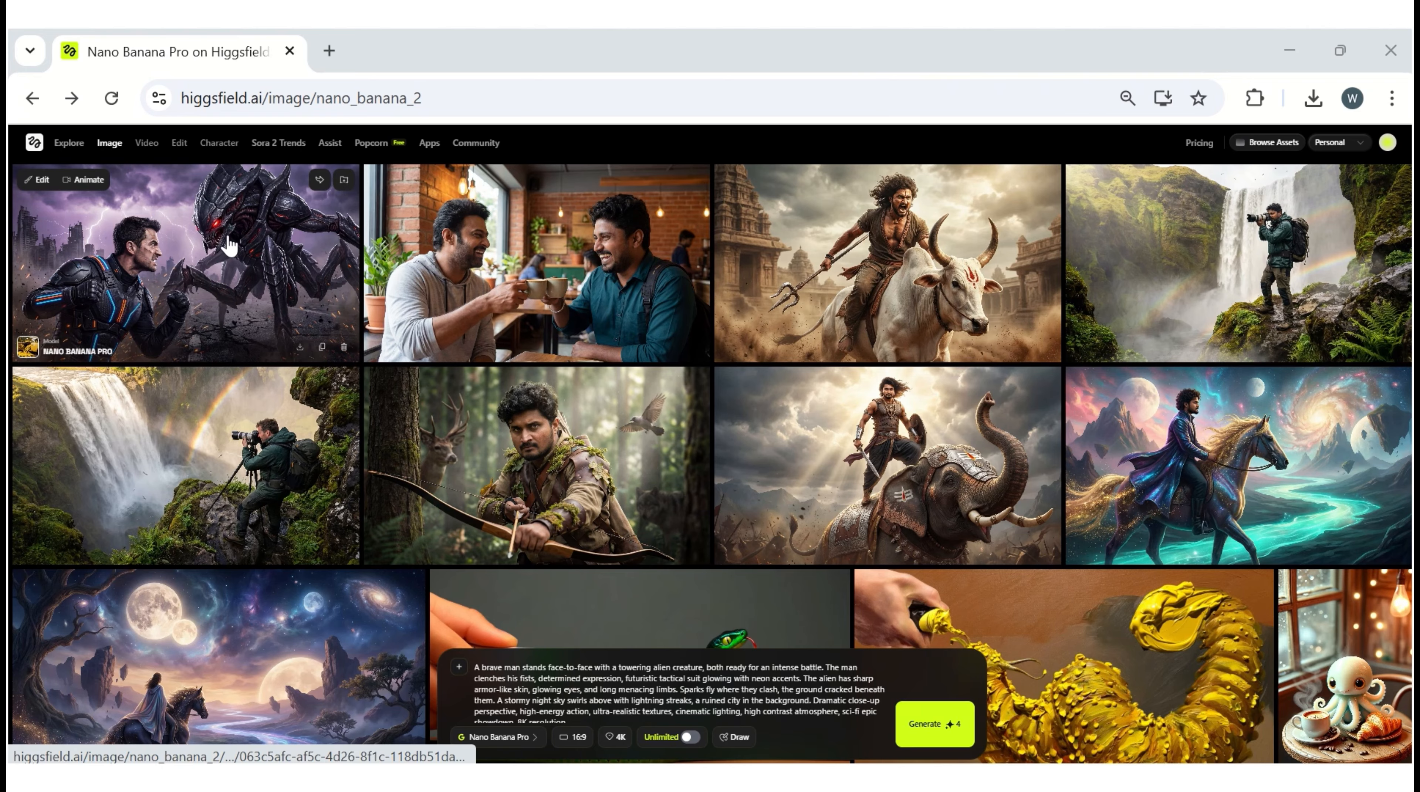
# - Open and download the generated alien battle image, and look over its Edit Prompt and Instruct options
pyautogui.click(186, 259)
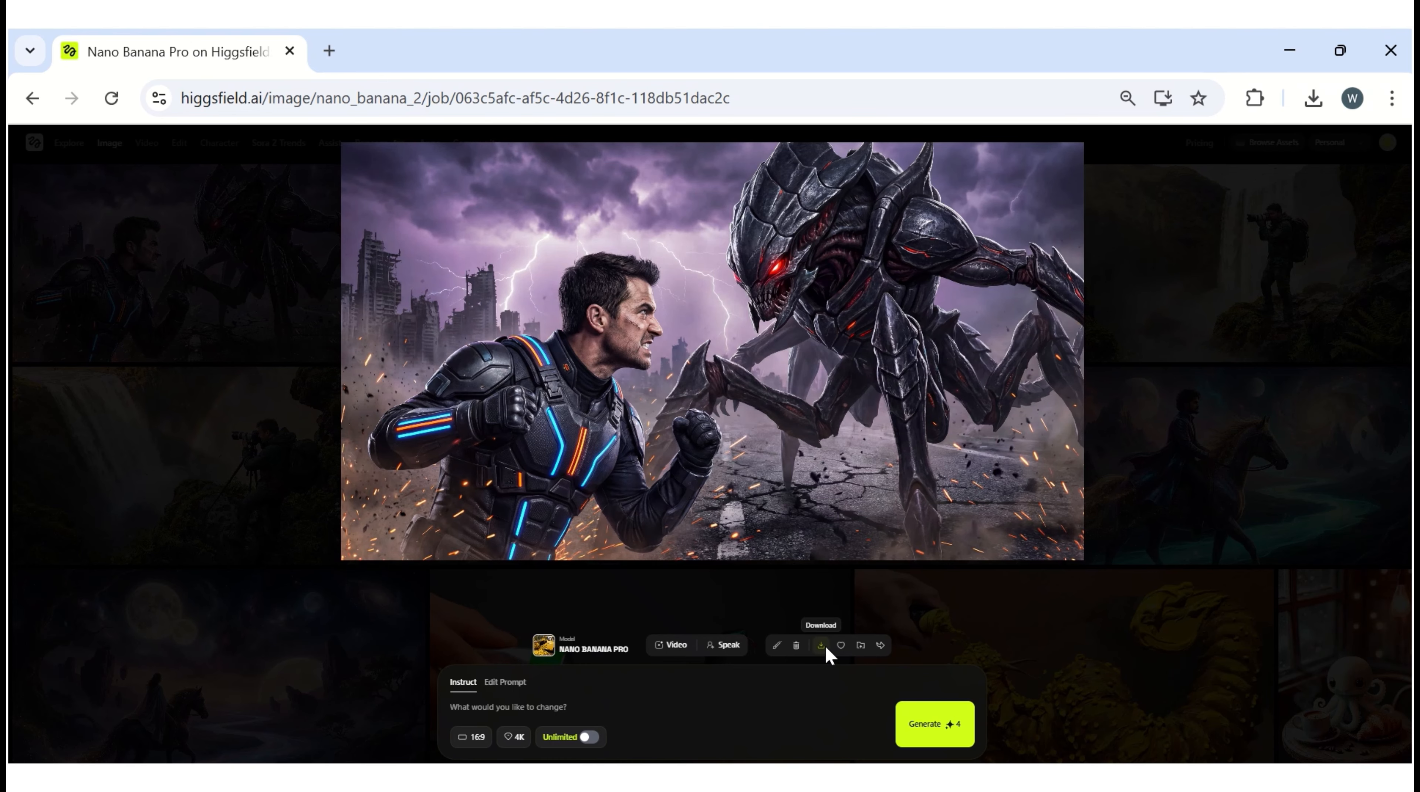
pyautogui.click(247, 305)
pyautogui.click(247, 305)
pyautogui.click(505, 682)
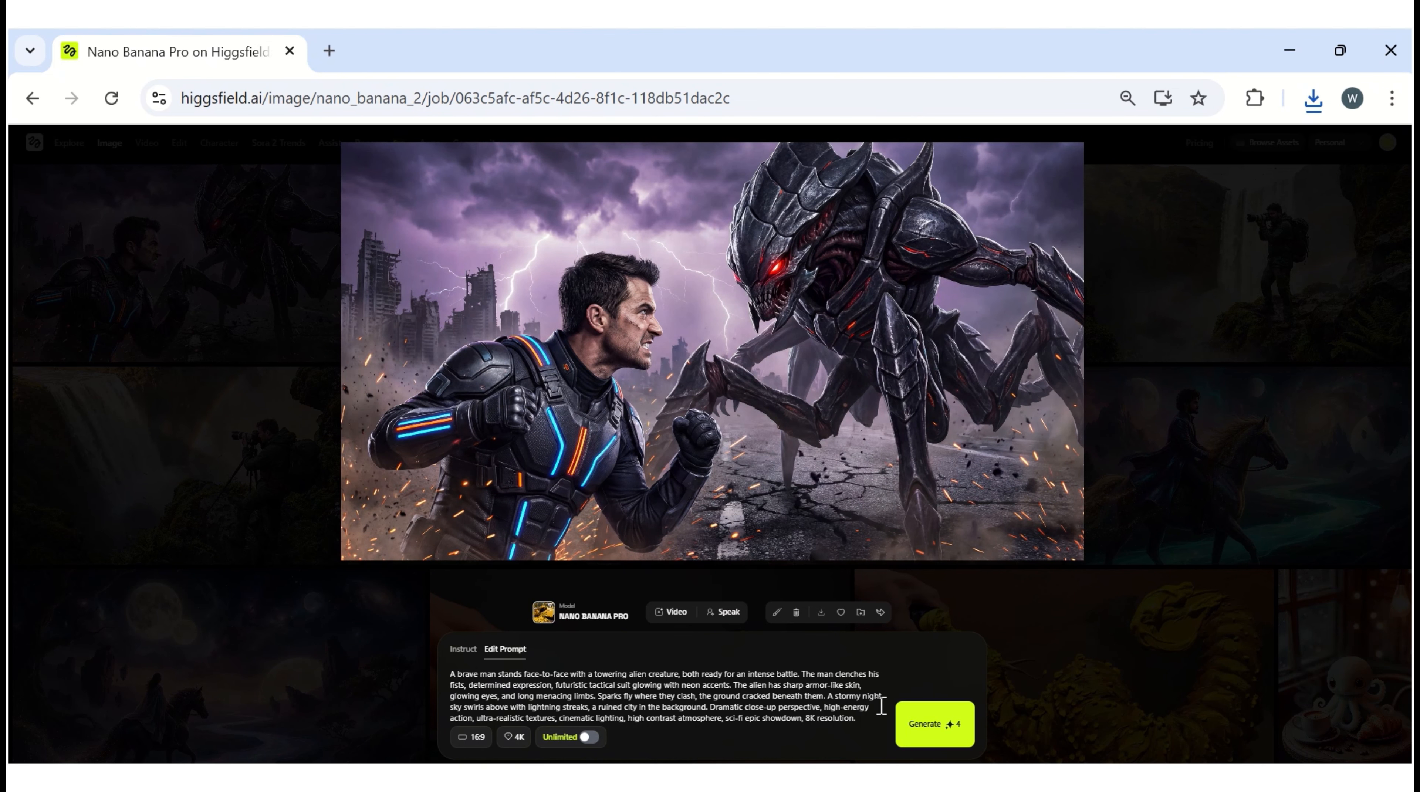
pyautogui.click(469, 648)
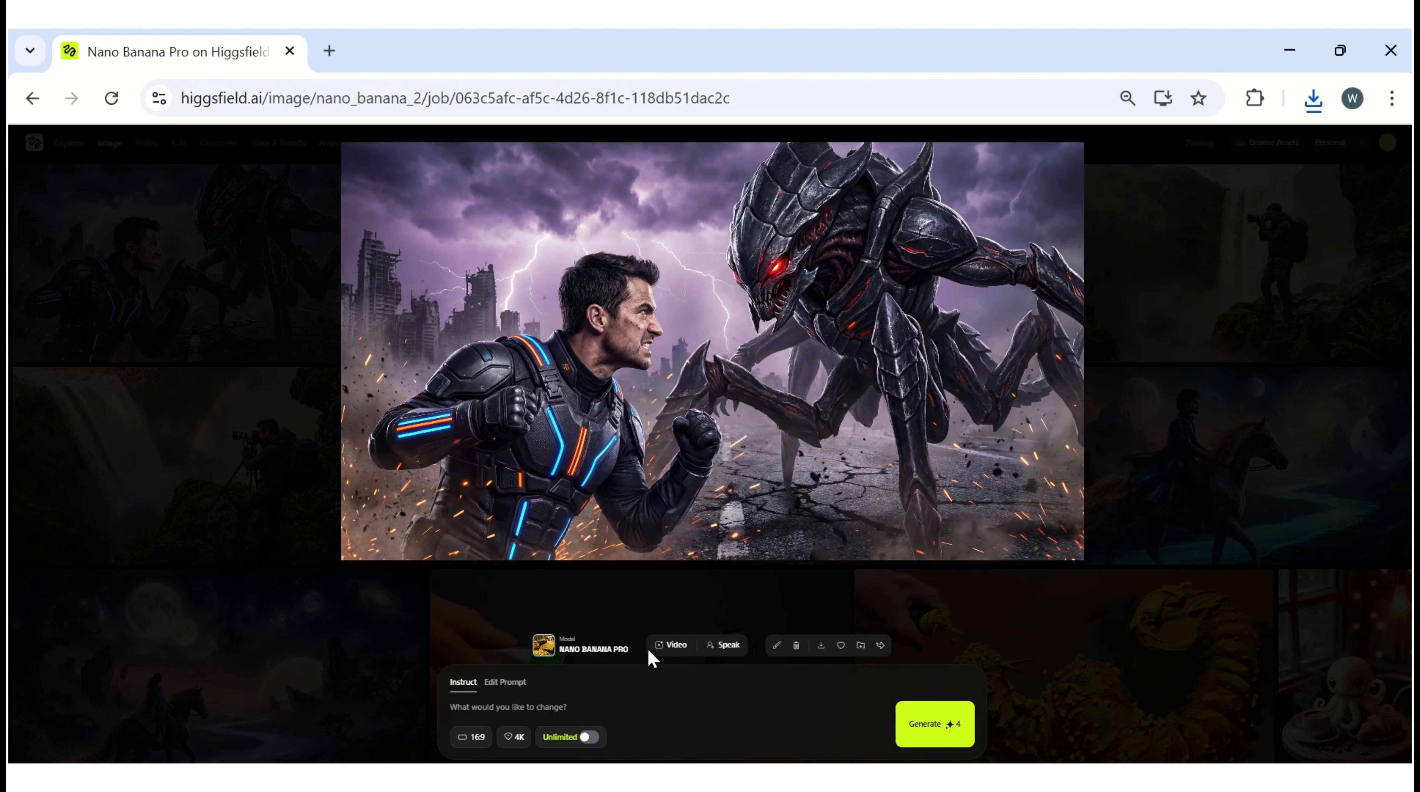
# - Send the alien battle image to the video generator and replace the existing prompt with the alien battle prompt
pyautogui.click(679, 650)
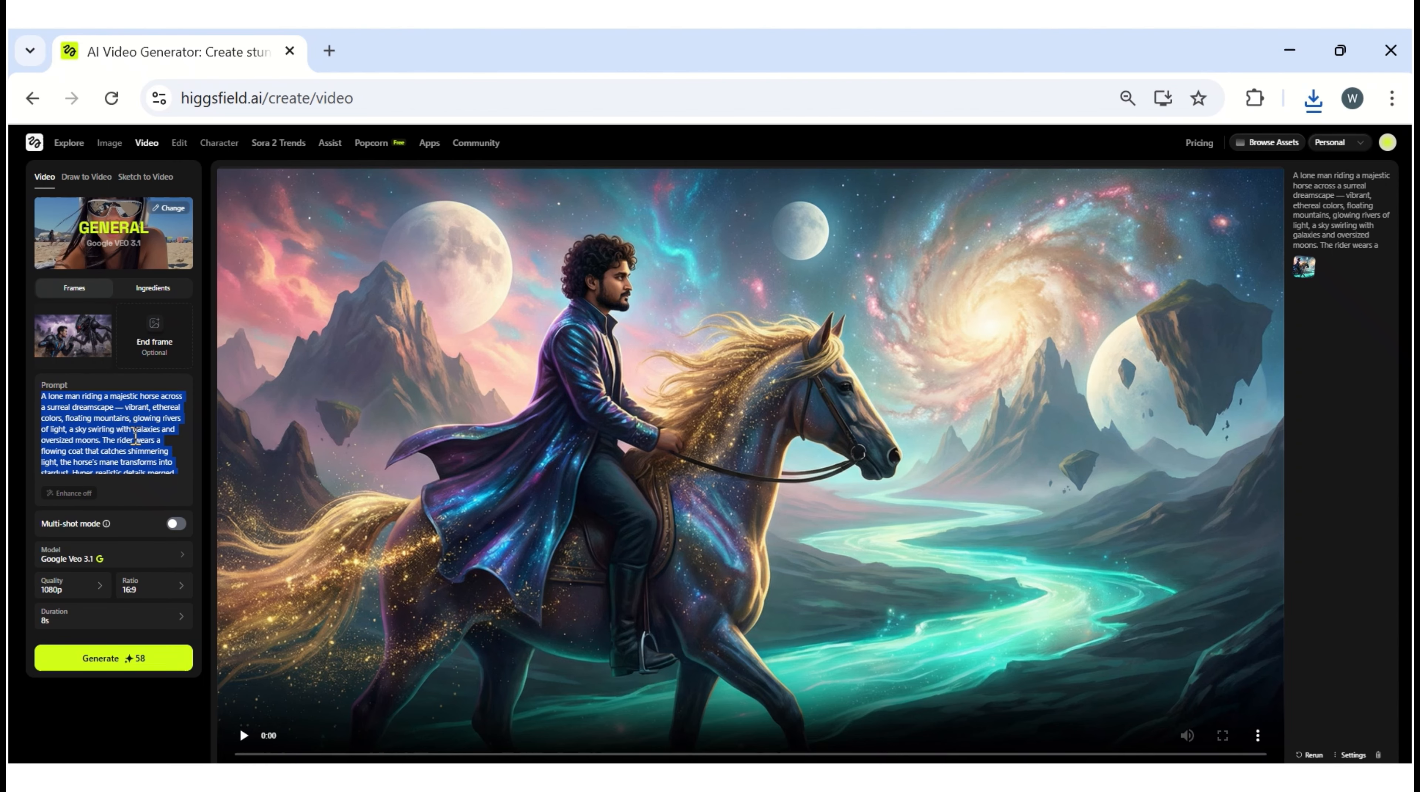
pyautogui.hotkey('ctrl', 'v')
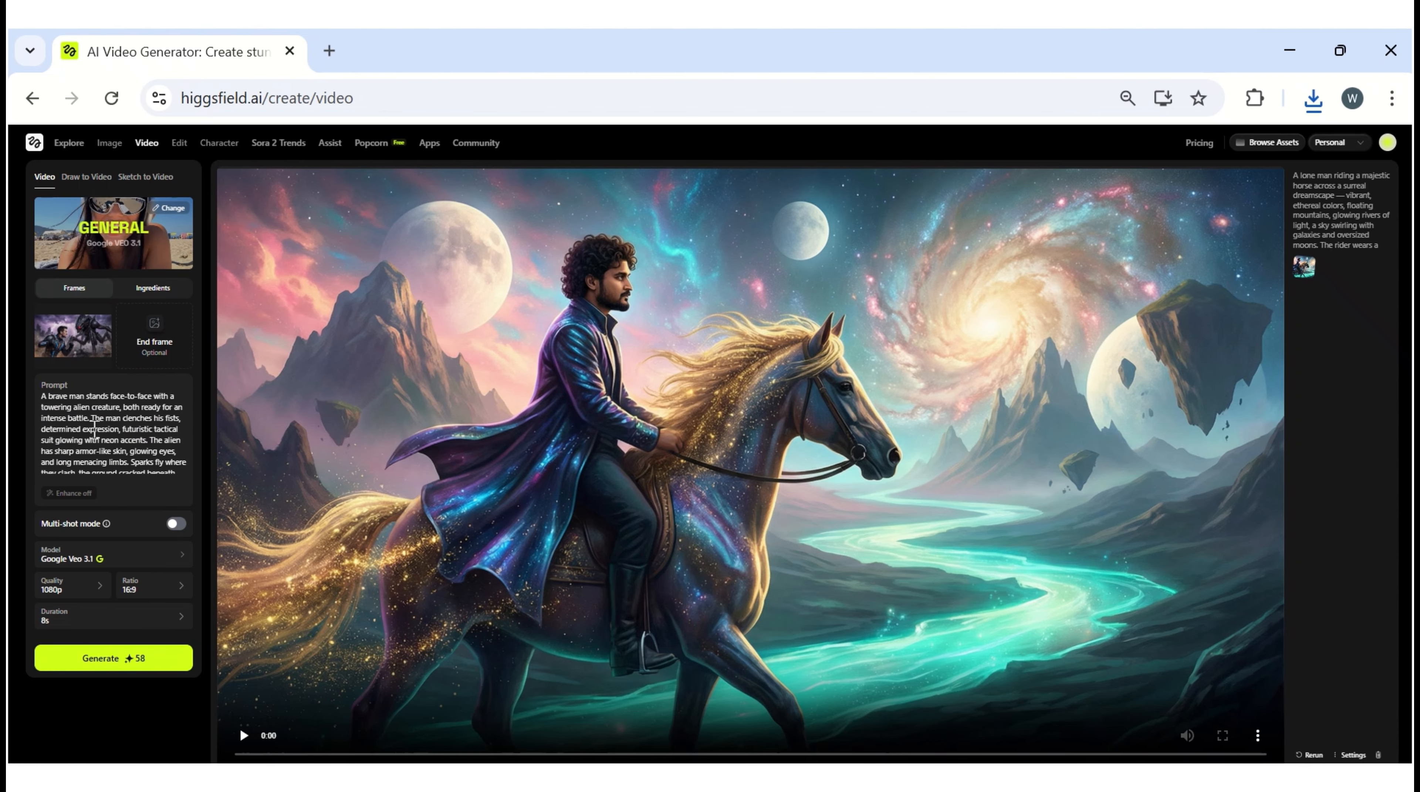
pyautogui.scroll(-2, 99, 433)
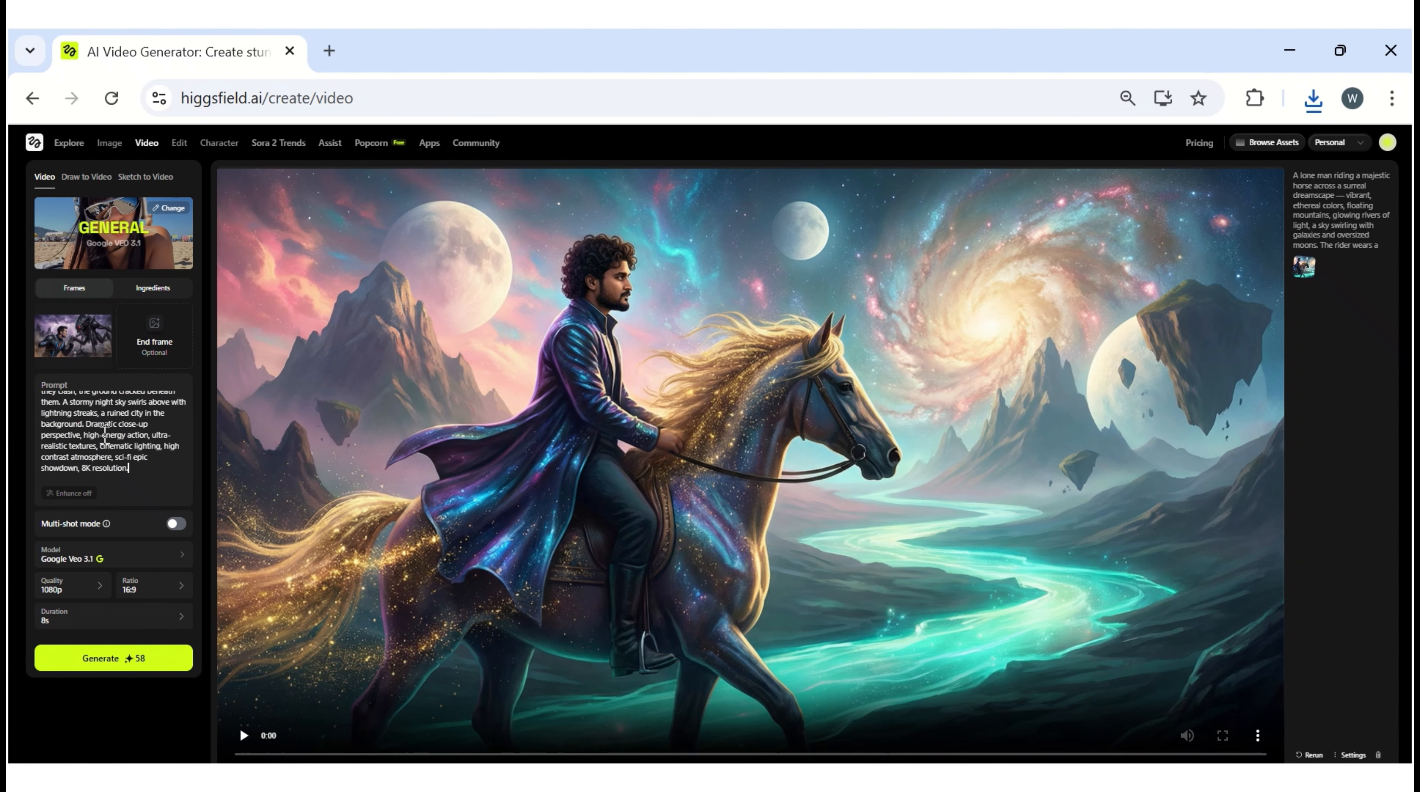
# - Check the available models, quality levels, durations and aspect ratios for the video
pyautogui.click(126, 556)
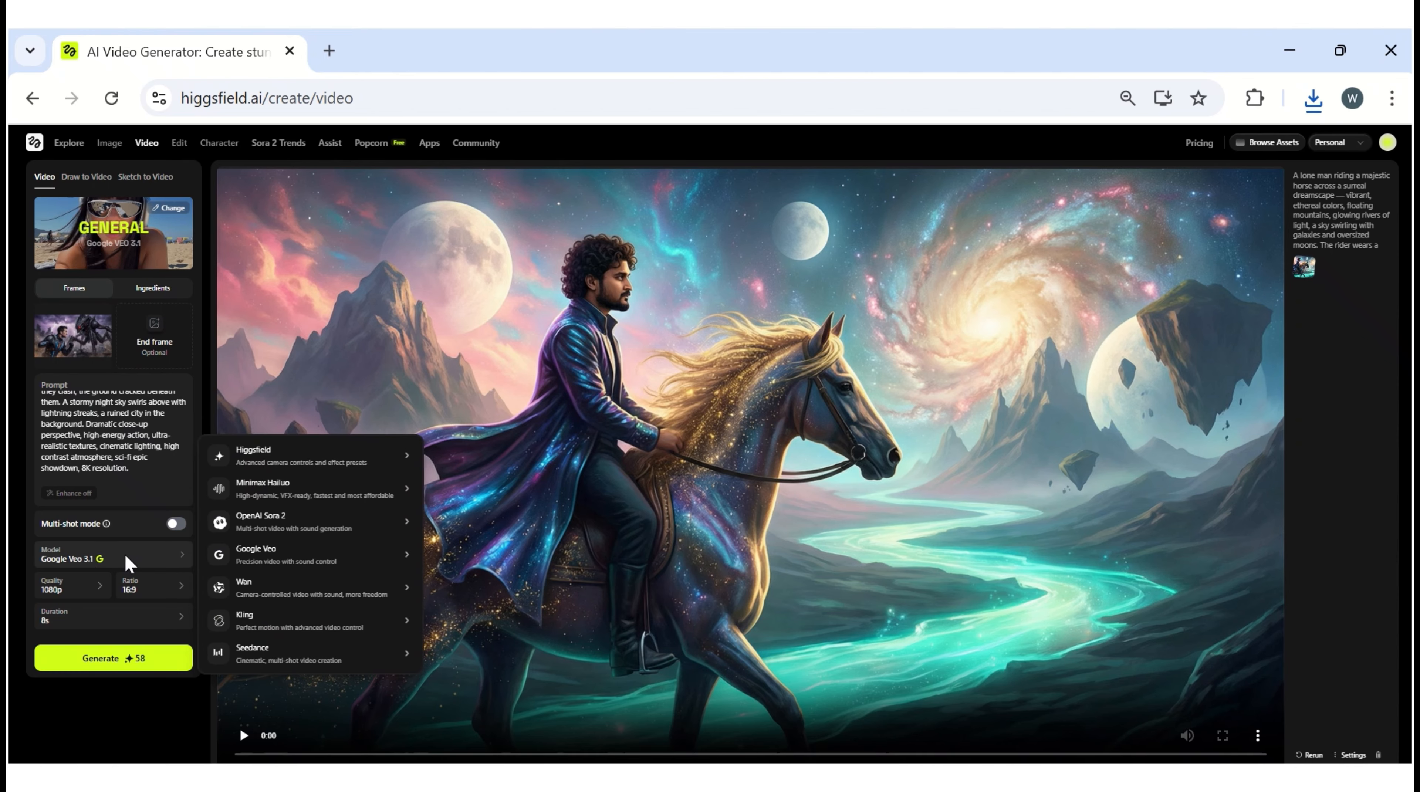
pyautogui.click(125, 556)
pyautogui.click(92, 585)
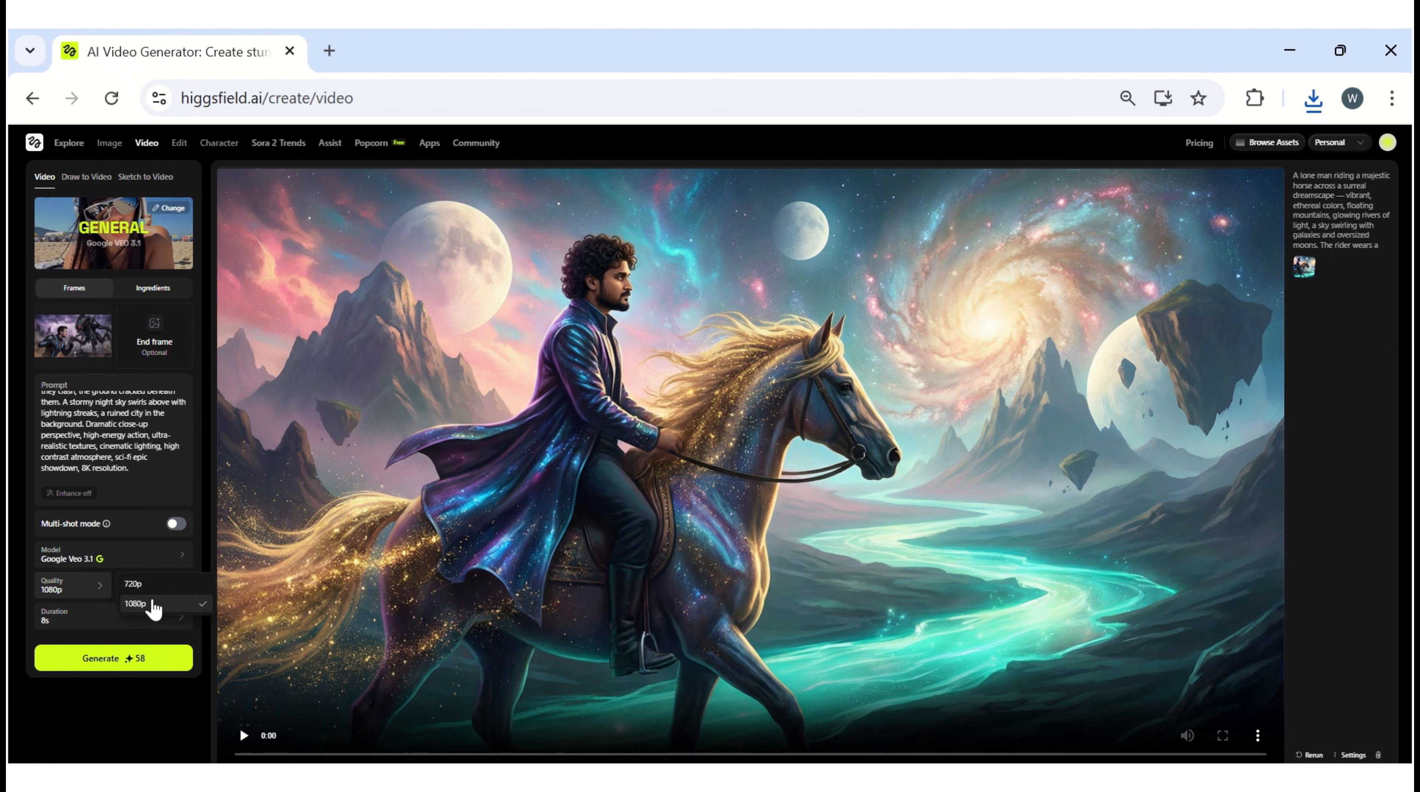
pyautogui.click(81, 623)
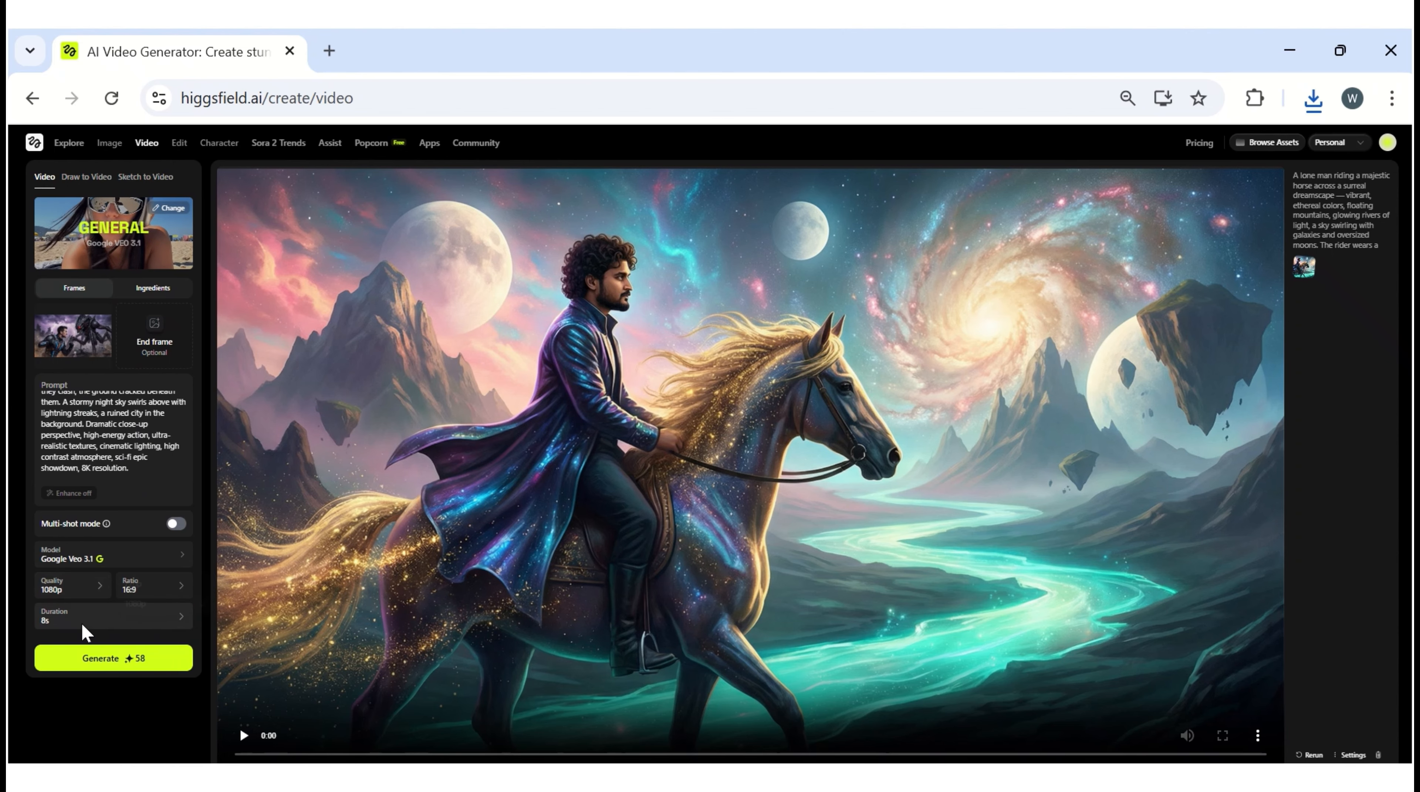
pyautogui.click(117, 622)
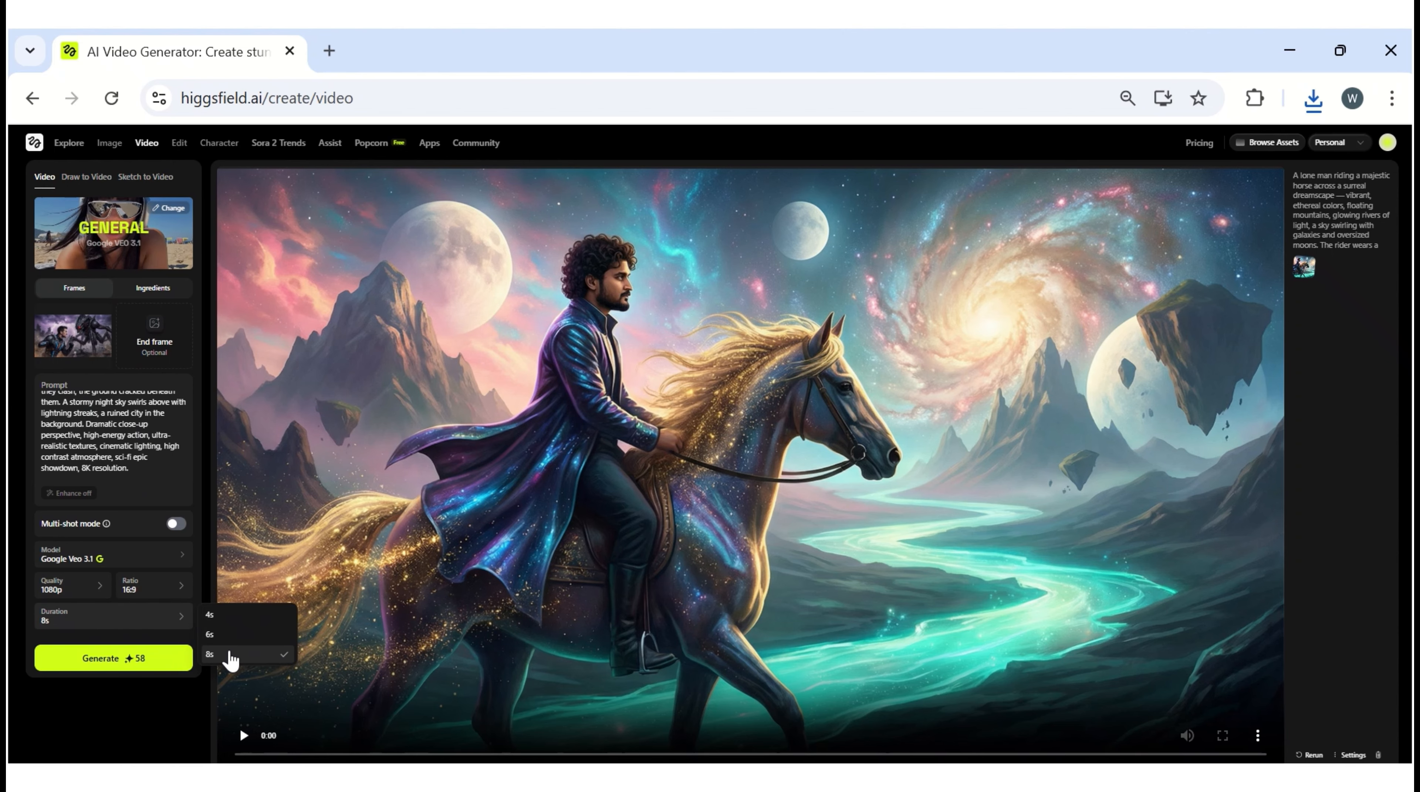
pyautogui.click(173, 620)
pyautogui.click(153, 584)
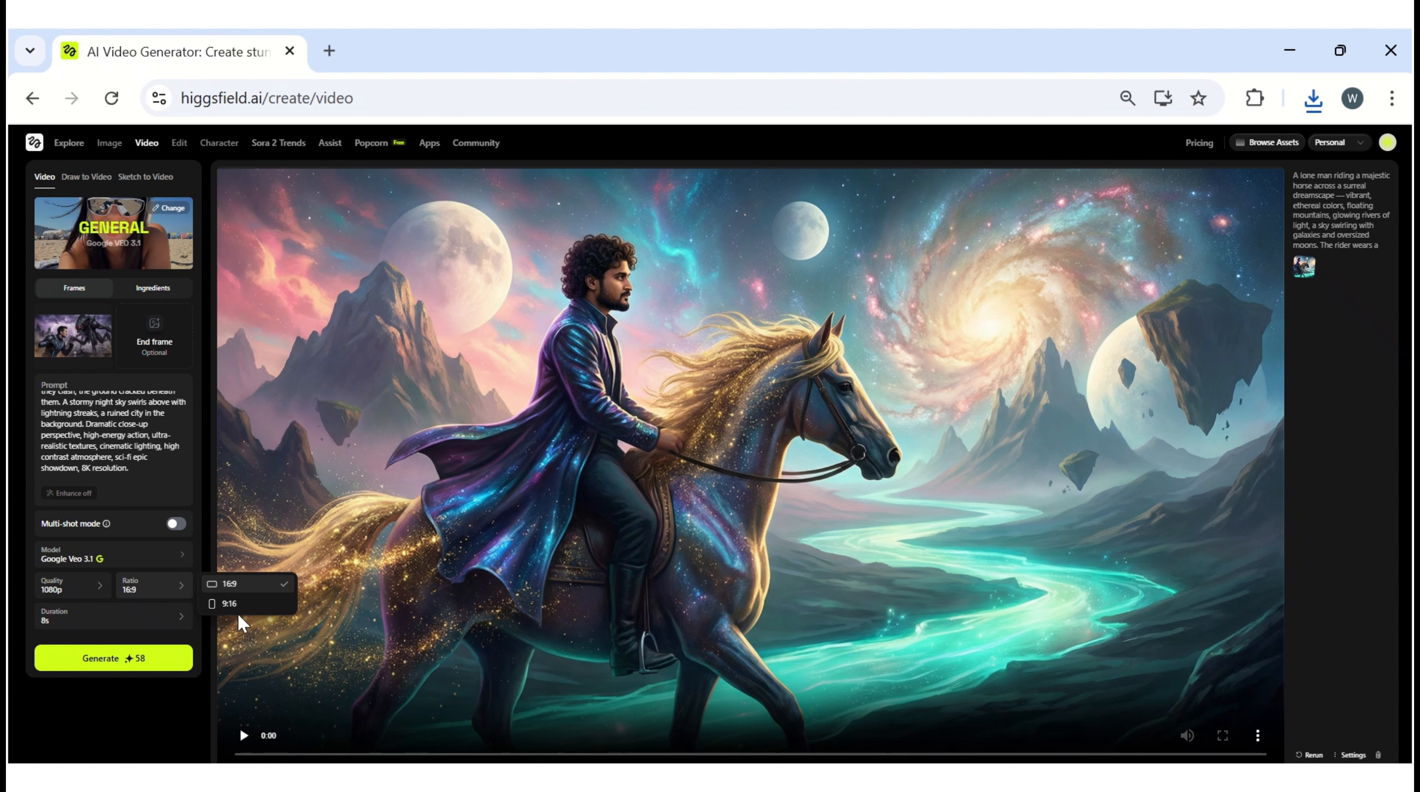
pyautogui.click(174, 588)
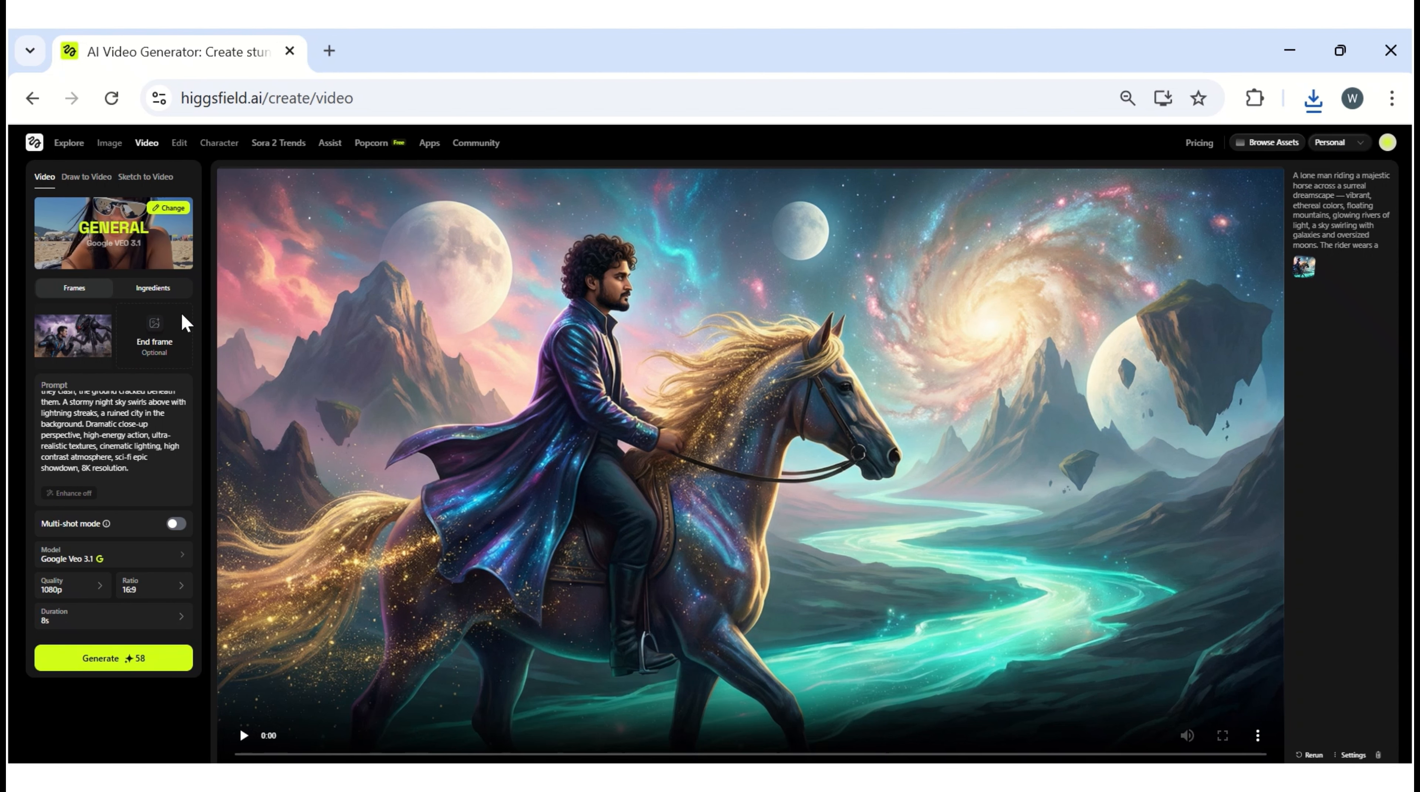
# - Choose the General preset for Veo 3.1 and generate the alien battle video
pyautogui.click(174, 219)
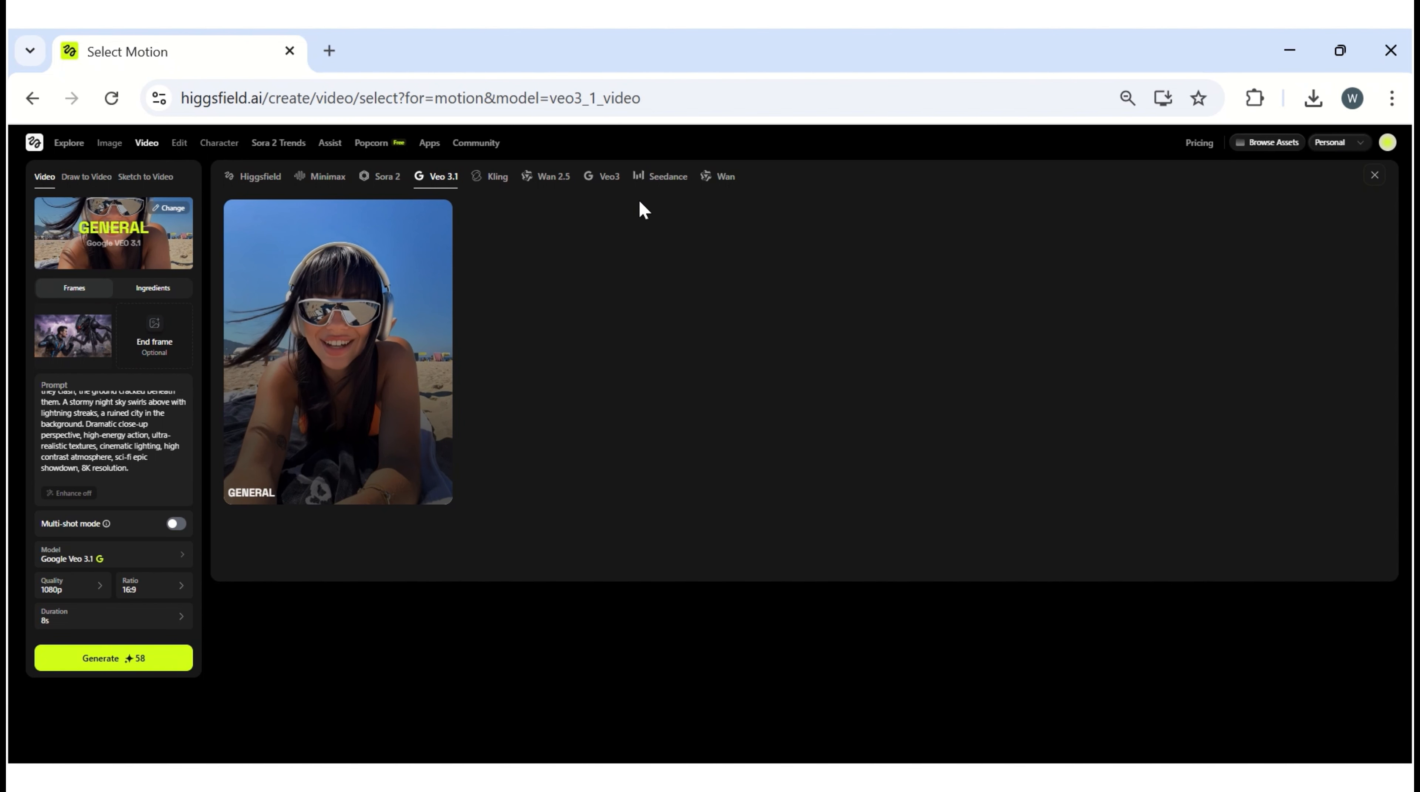
pyautogui.click(250, 455)
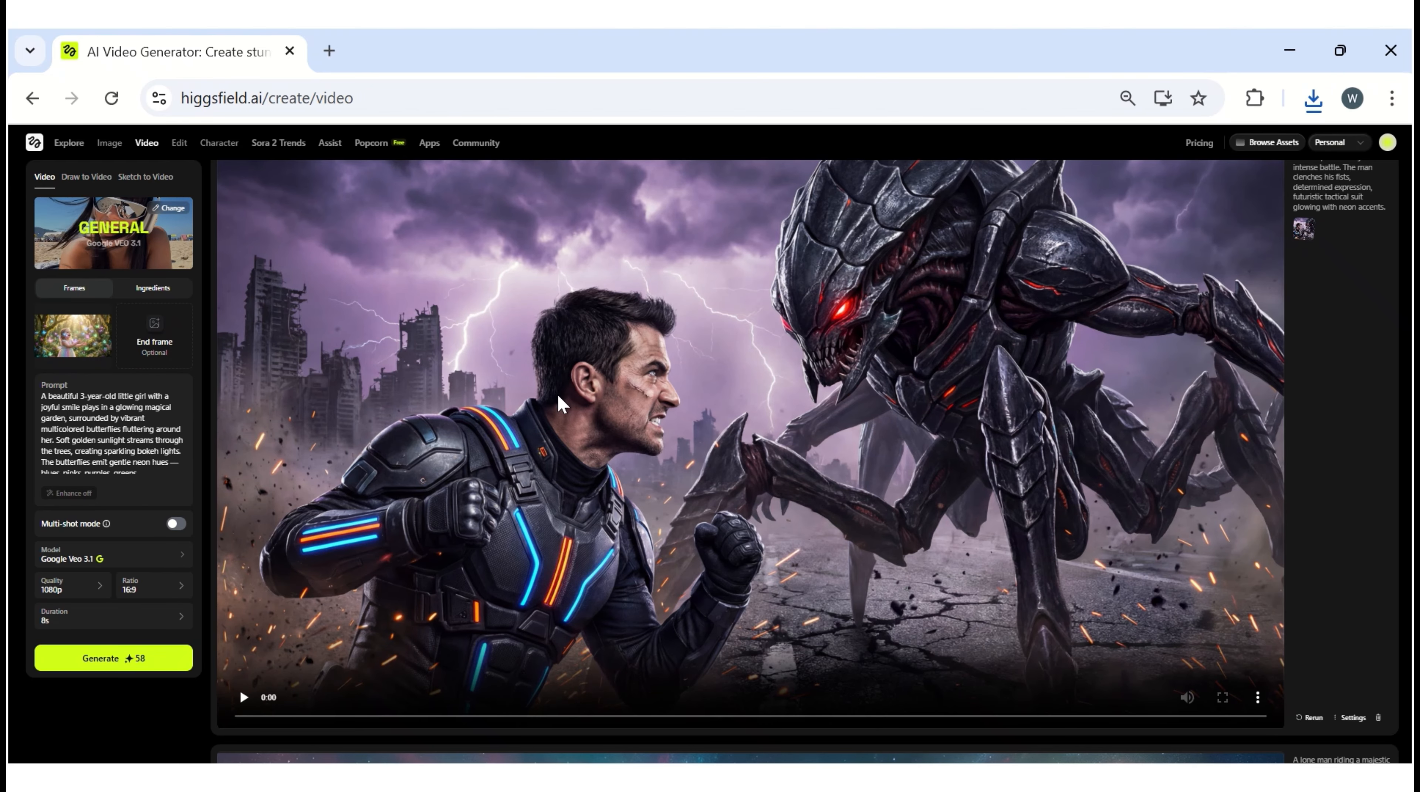
# - Watch the generated alien battle video with sound and in full screen, and download it
pyautogui.scroll(1, 703, 421)
pyautogui.scroll(-2, 703, 420)
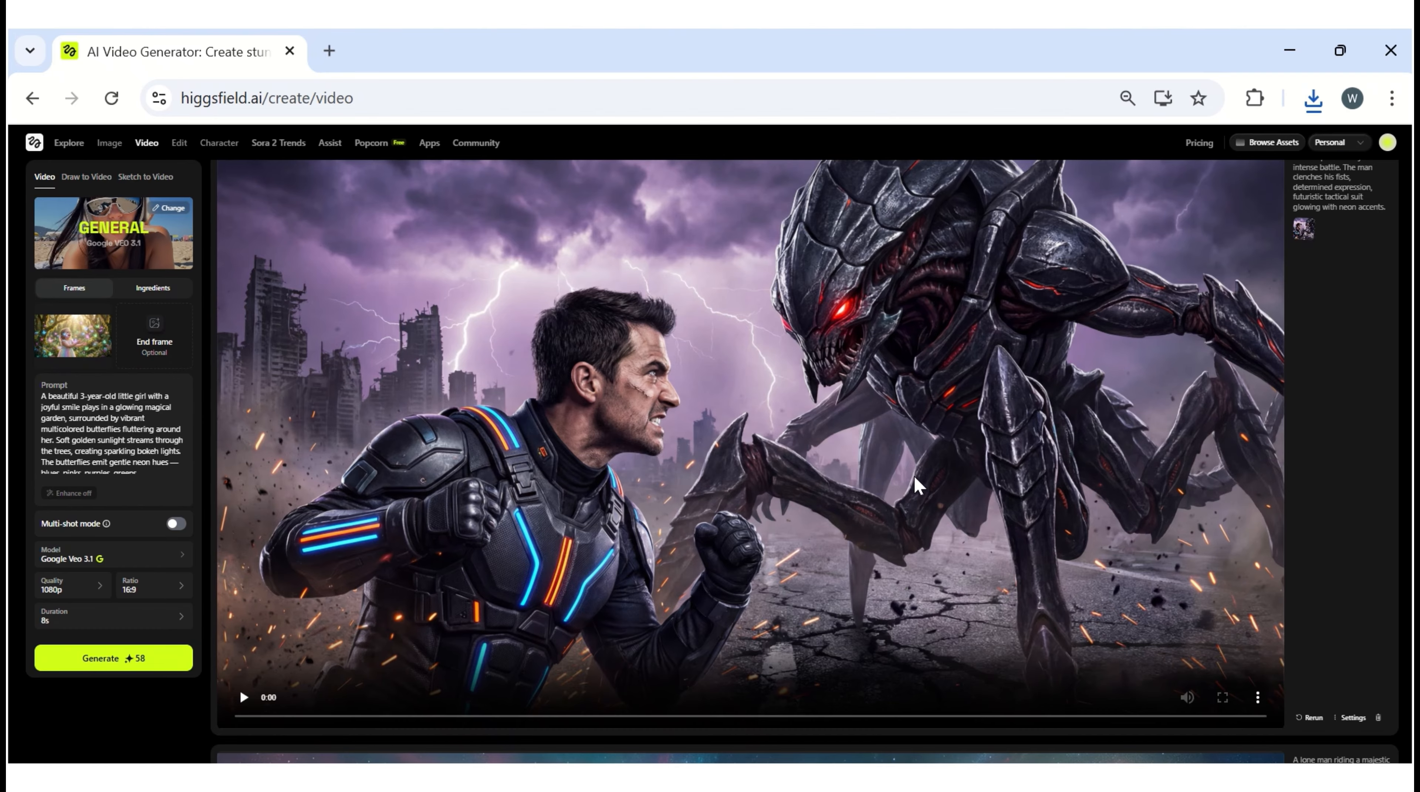
pyautogui.click(244, 697)
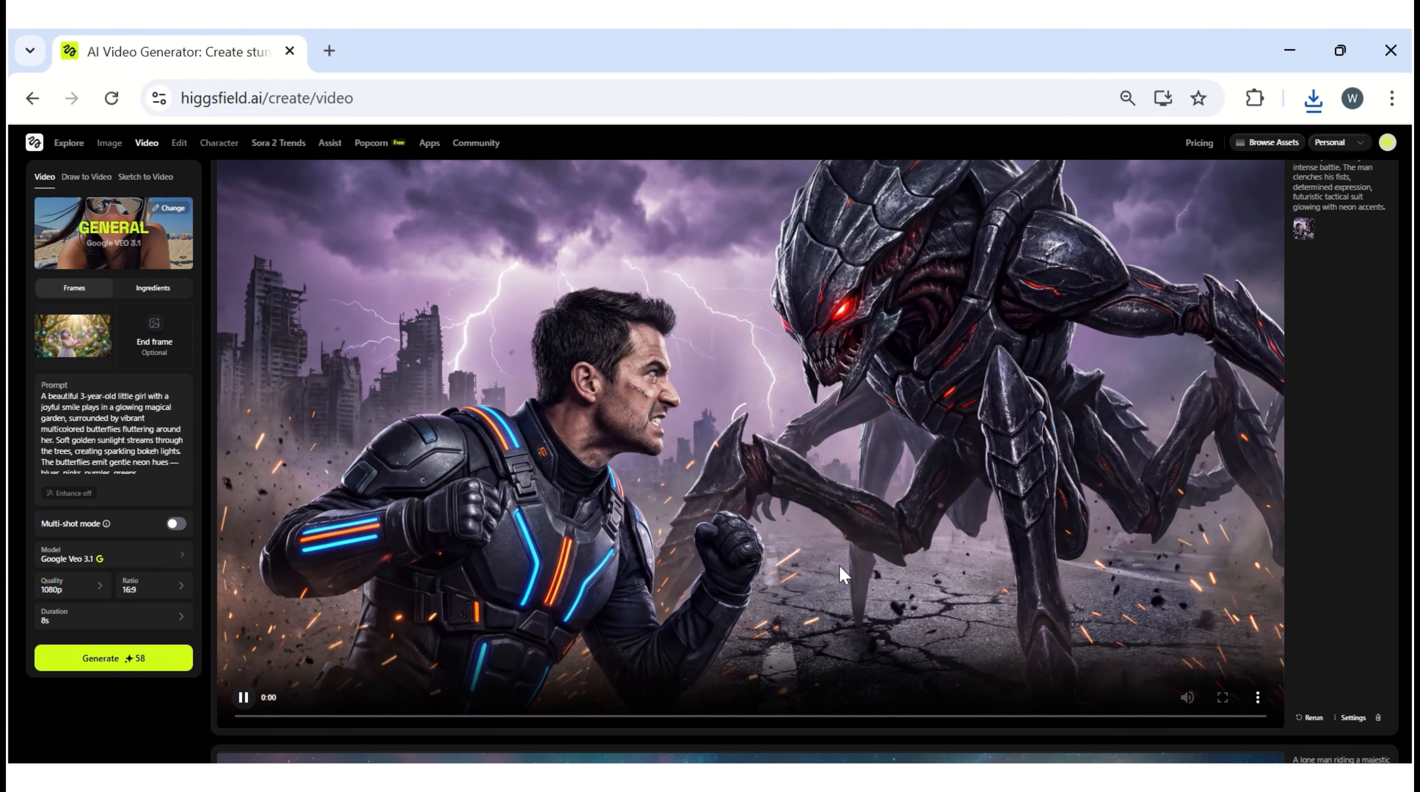
pyautogui.click(1184, 698)
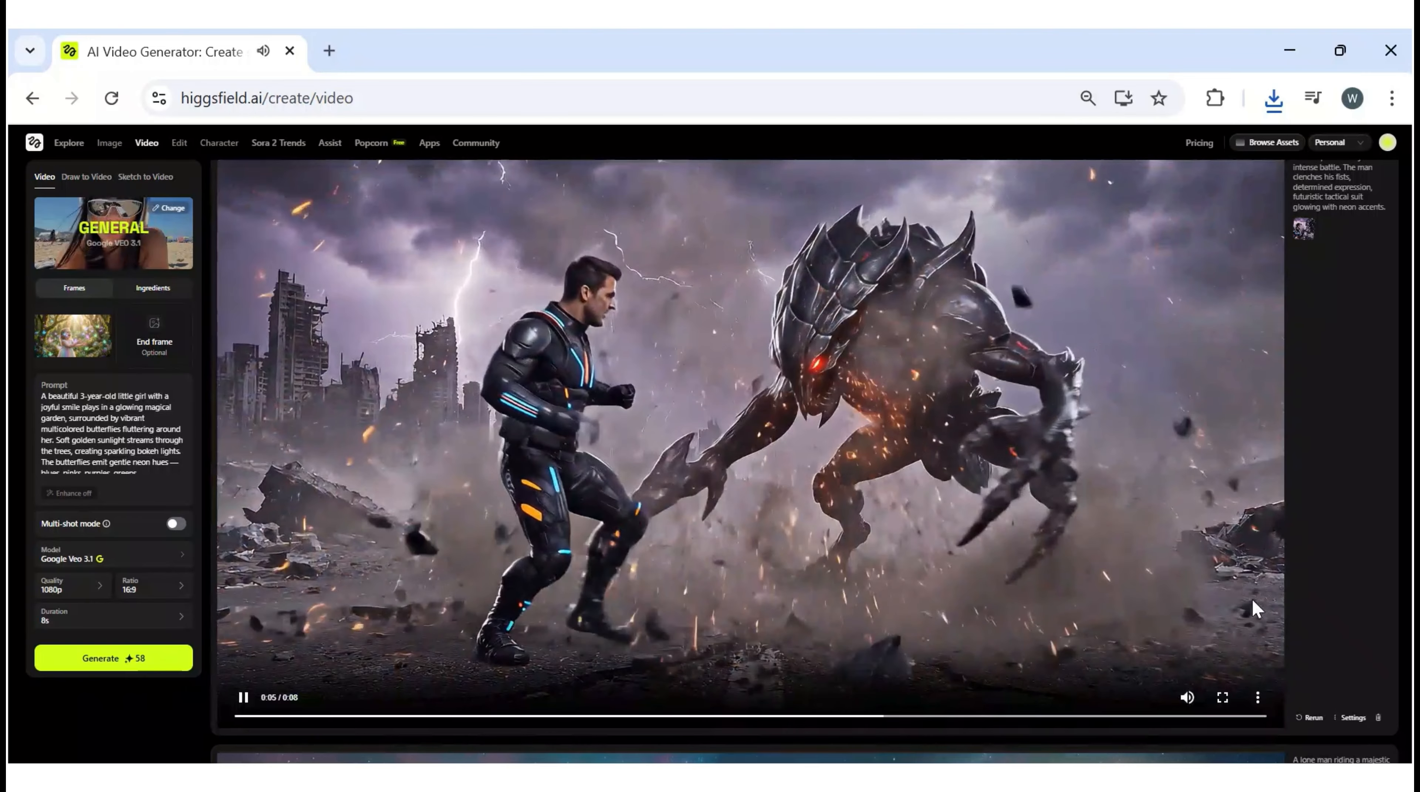
pyautogui.click(1223, 697)
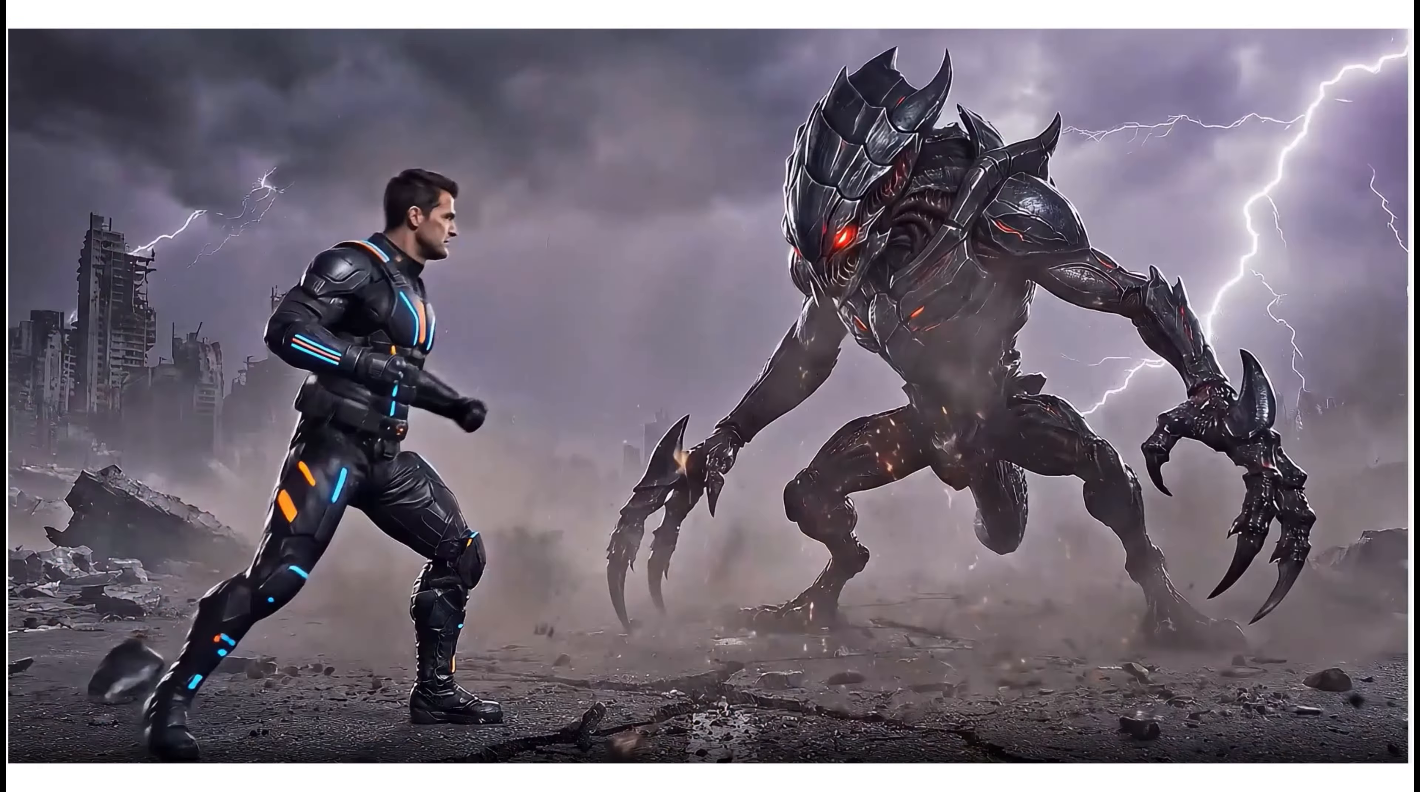
pyautogui.press('Escape')
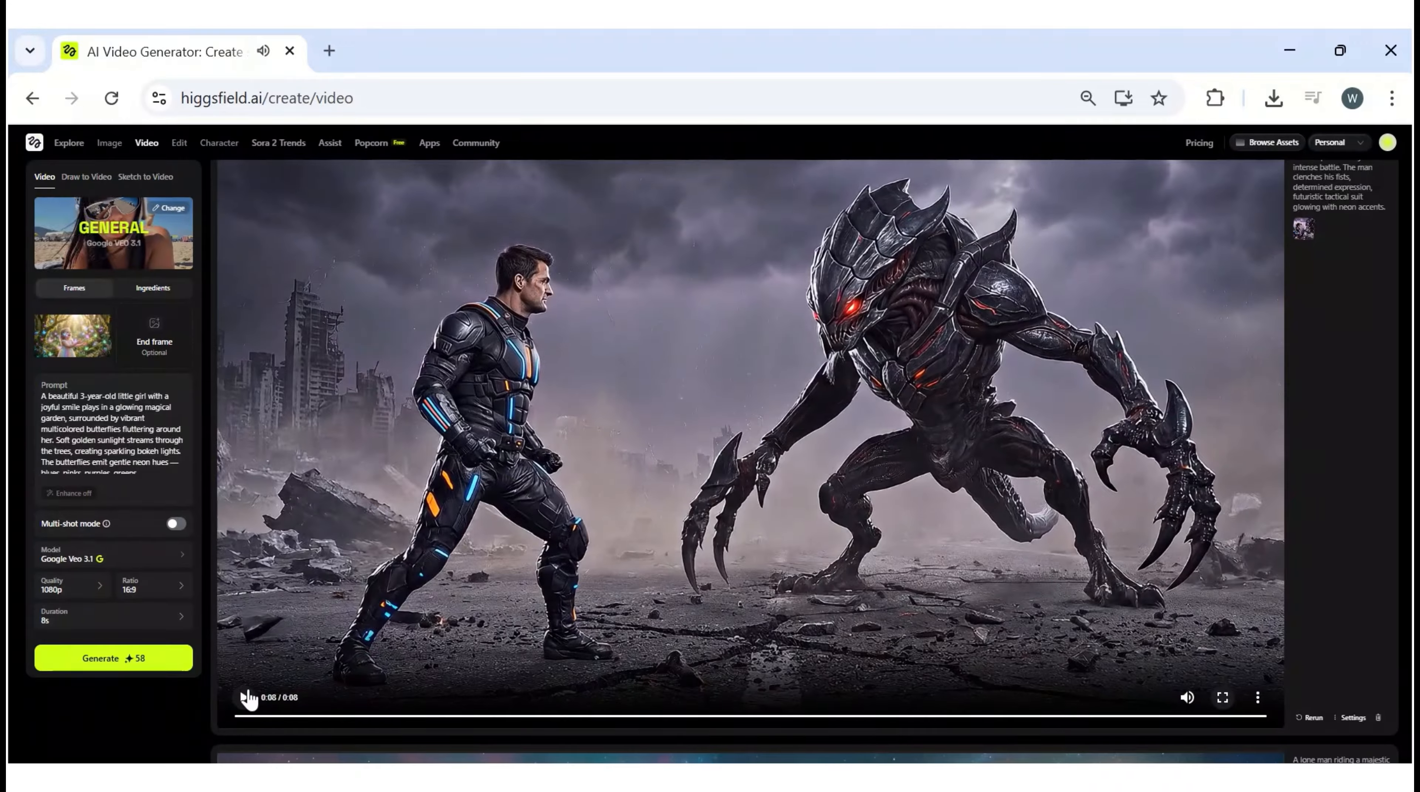
pyautogui.scroll(3, 1218, 411)
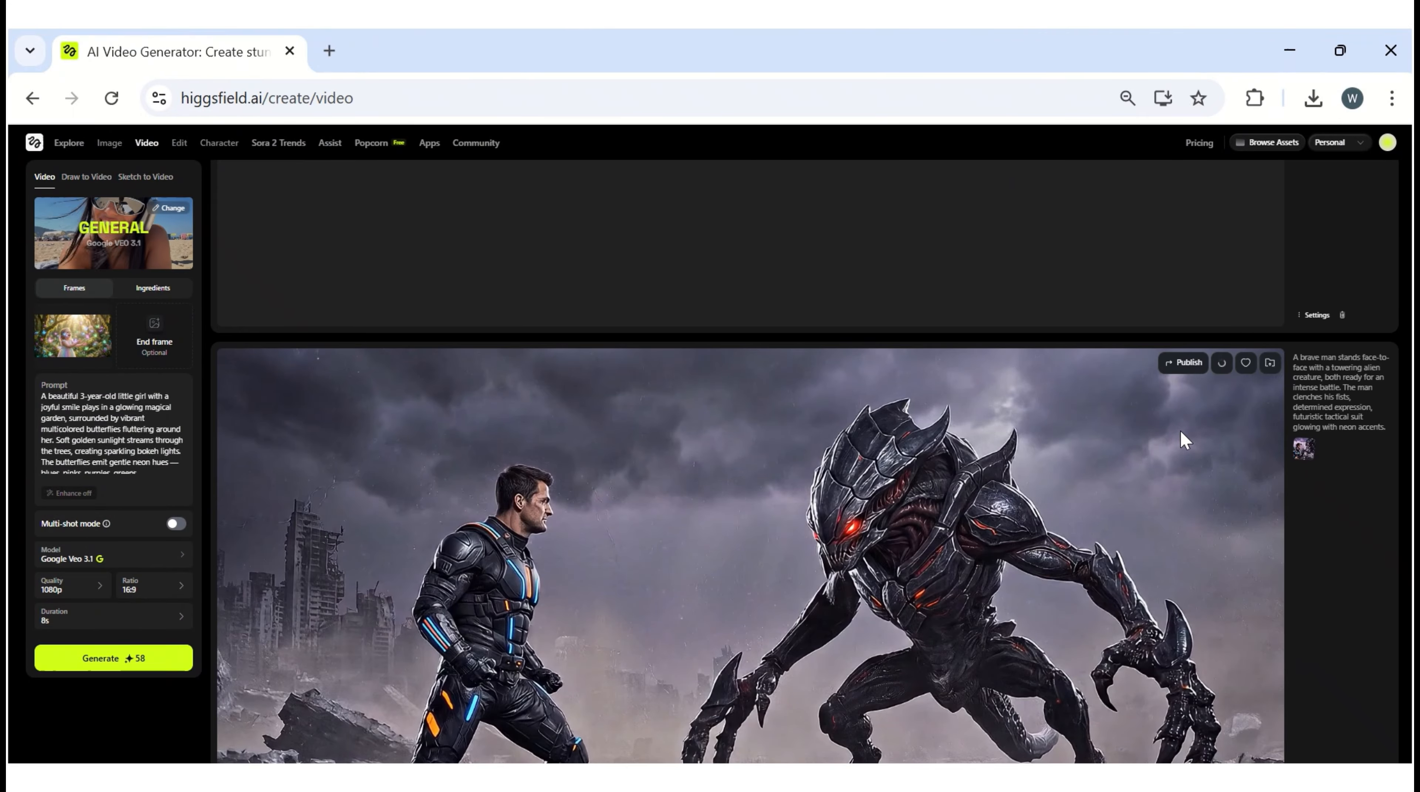
# - Play the video of the rider on the golden-maned horse in full screen and return to the video list
pyautogui.scroll(-10, 735, 358)
pyautogui.scroll(2, 873, 385)
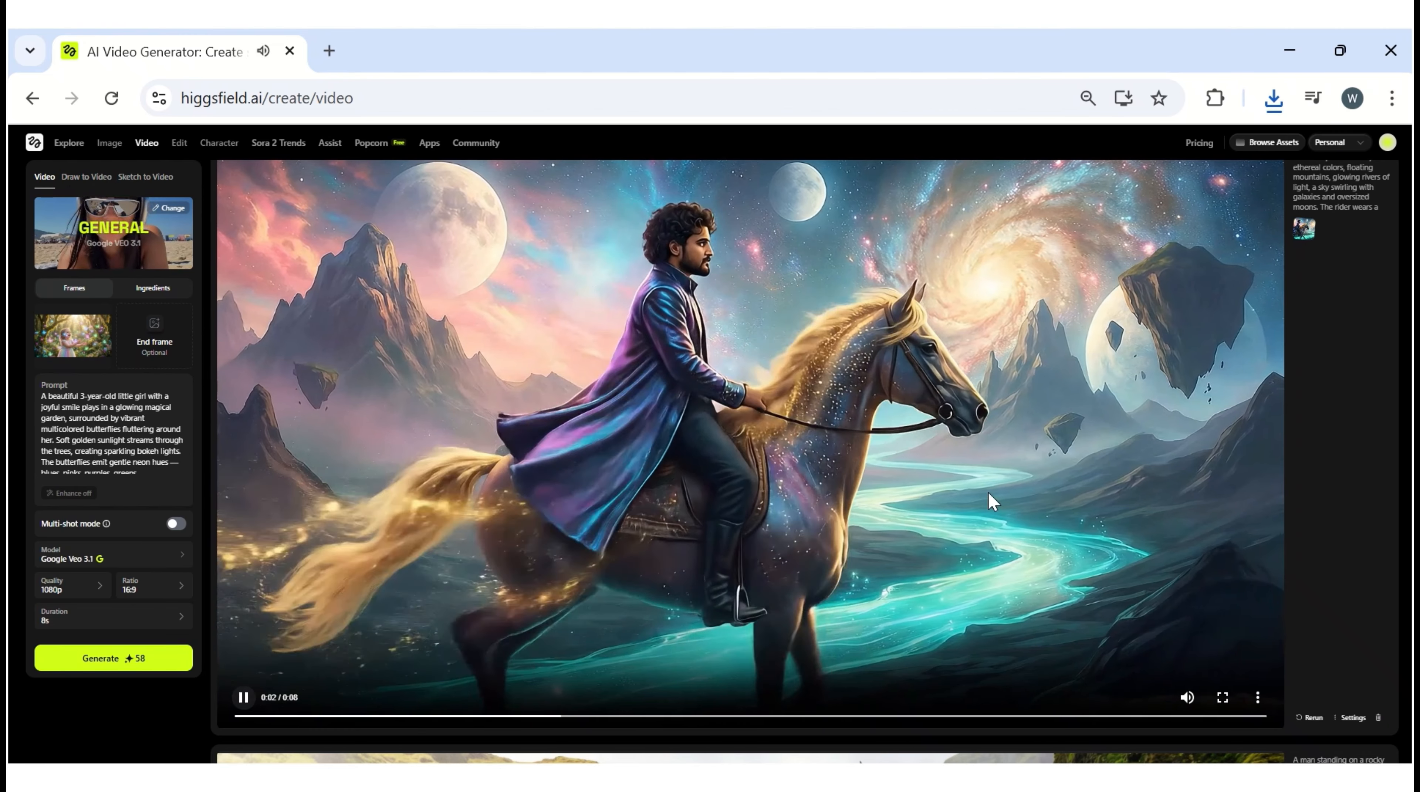
pyautogui.click(1223, 697)
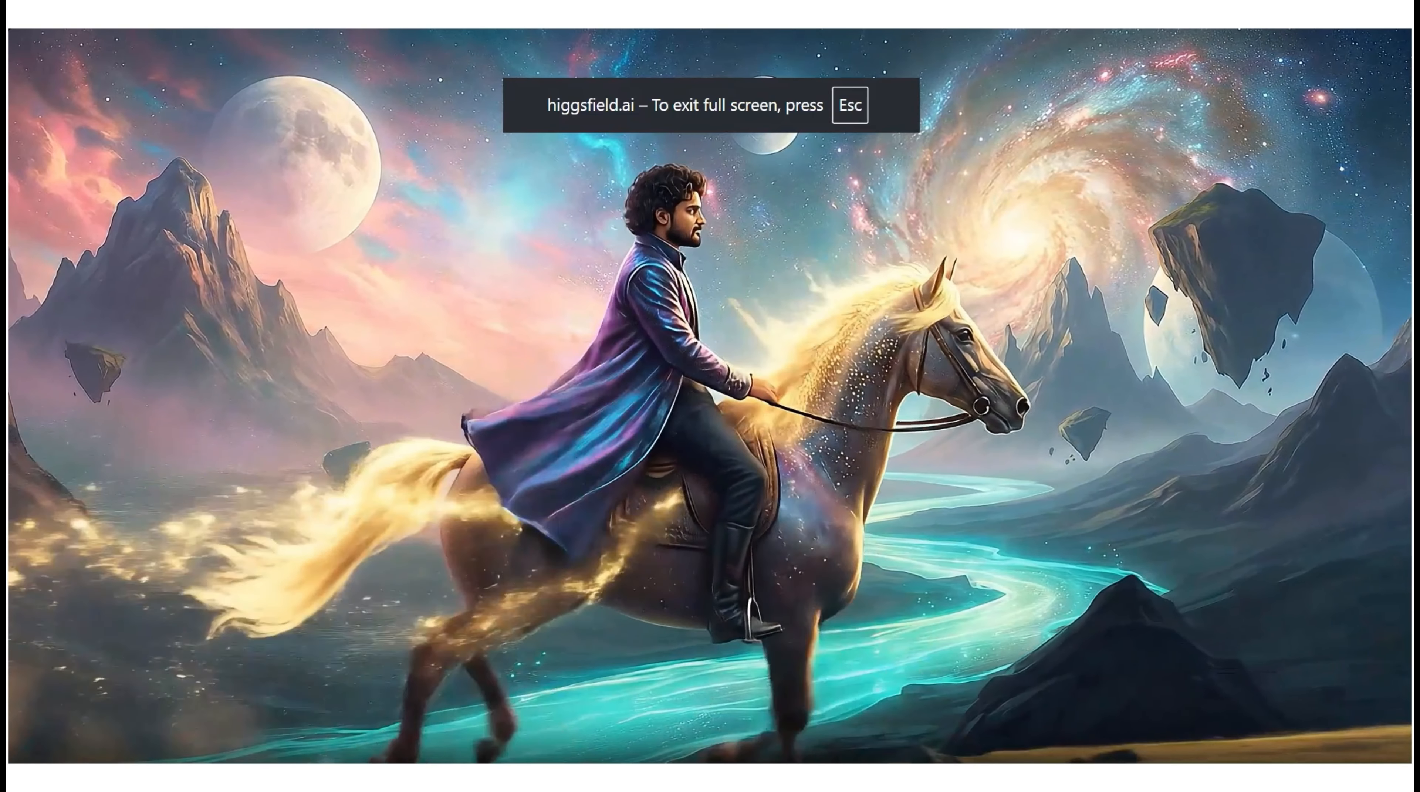
pyautogui.press('Escape')
# - Review the generated videos of the waterfall photographer, the warrior on the elephant and the warrior on the white bull
pyautogui.scroll(-8, 1002, 469)
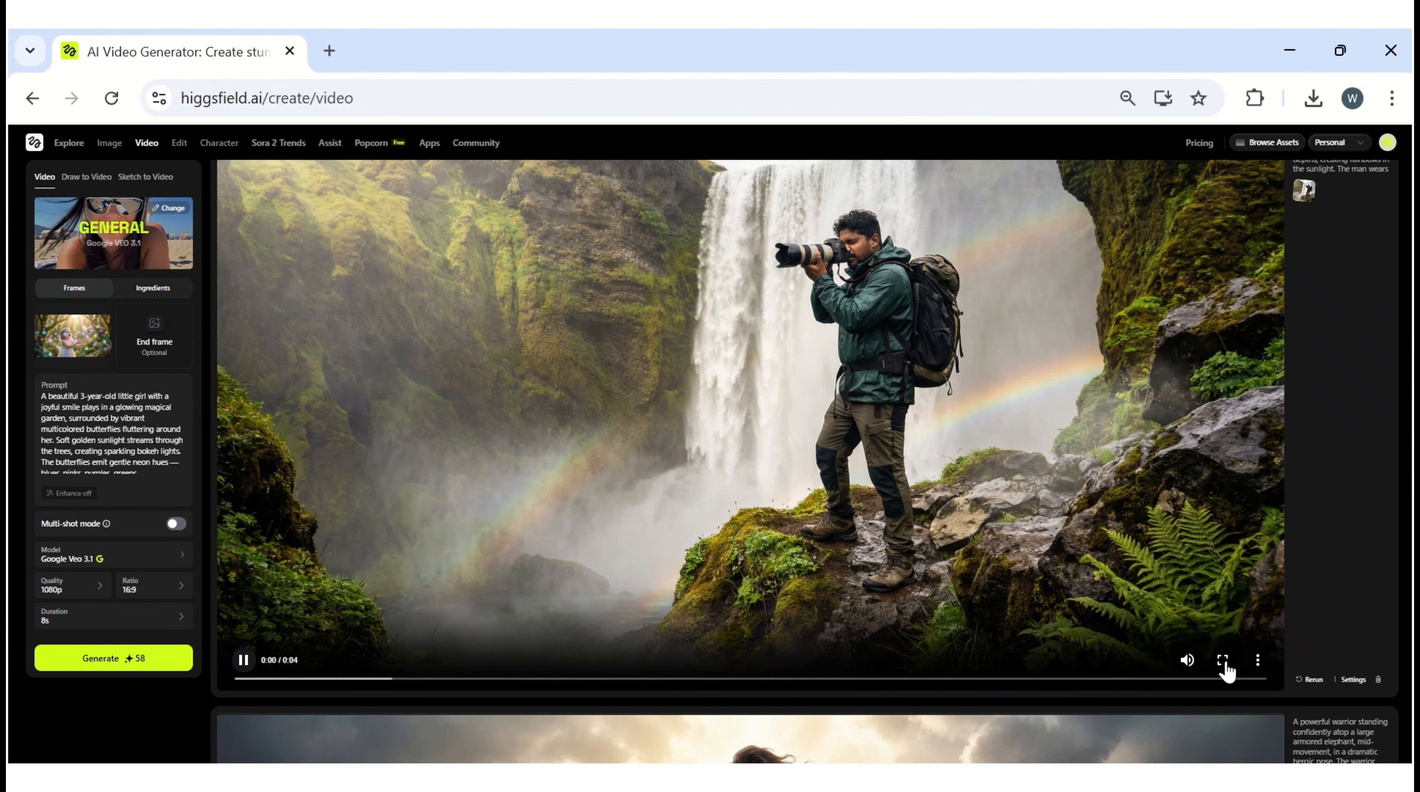
pyautogui.scroll(-10, 982, 426)
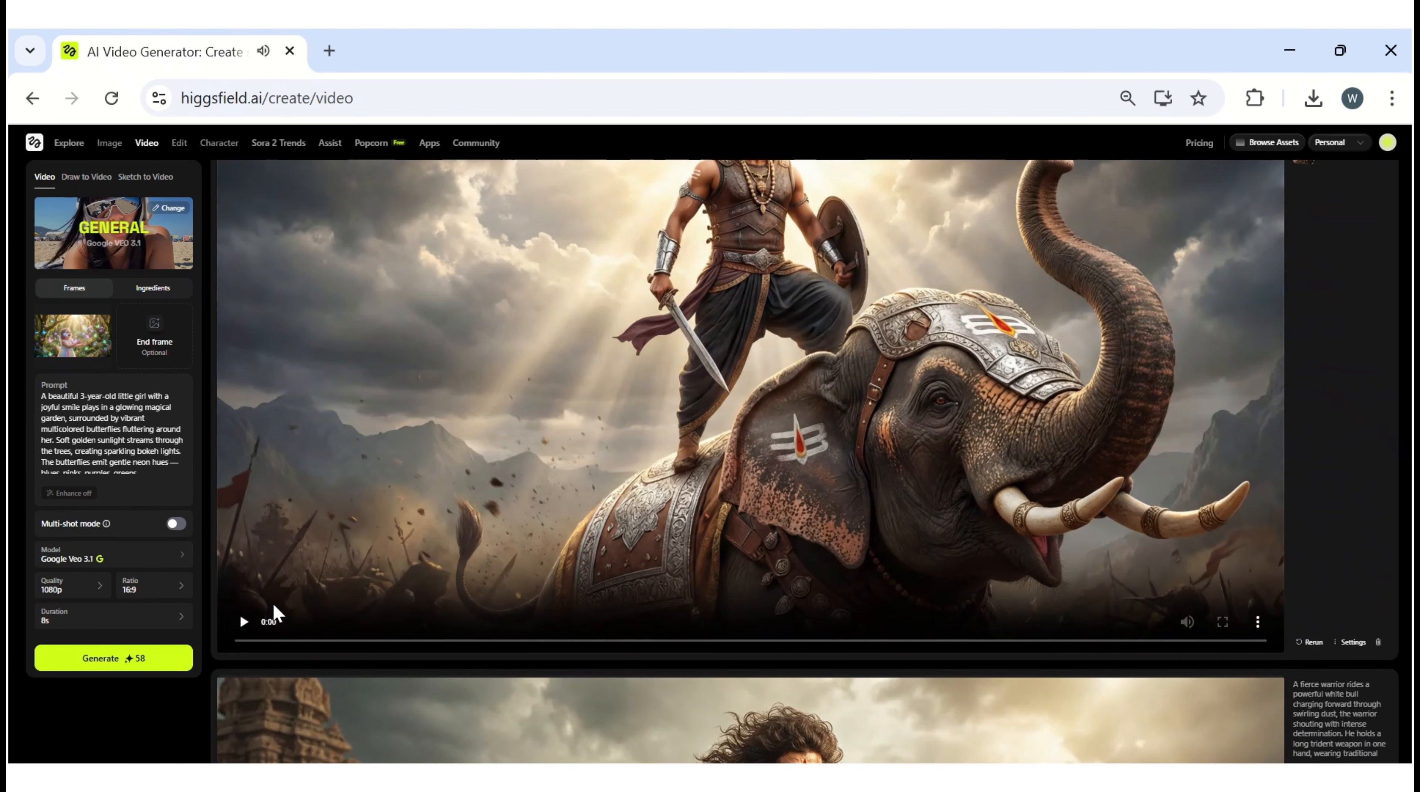
pyautogui.scroll(2, 871, 485)
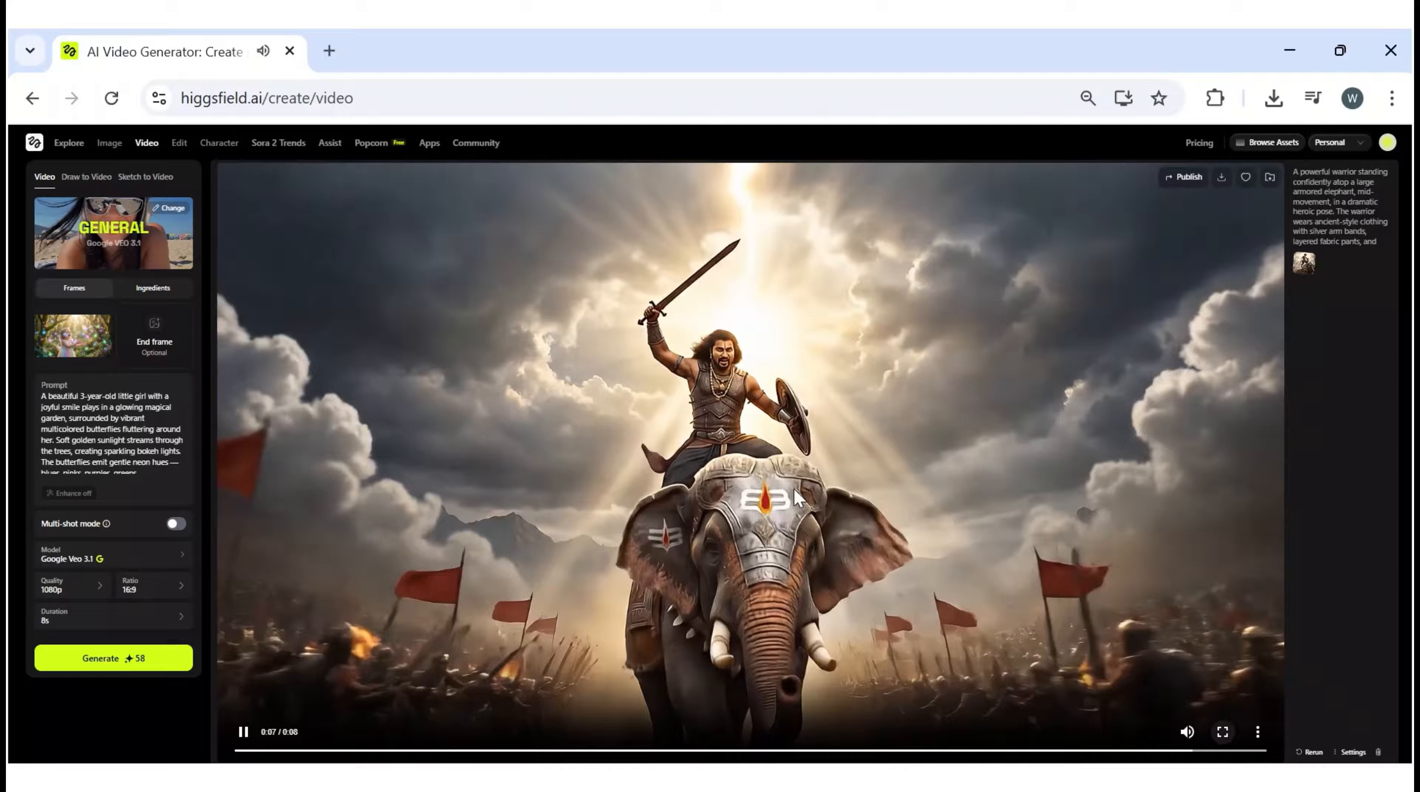
pyautogui.scroll(-6, 854, 488)
pyautogui.scroll(-3, 921, 485)
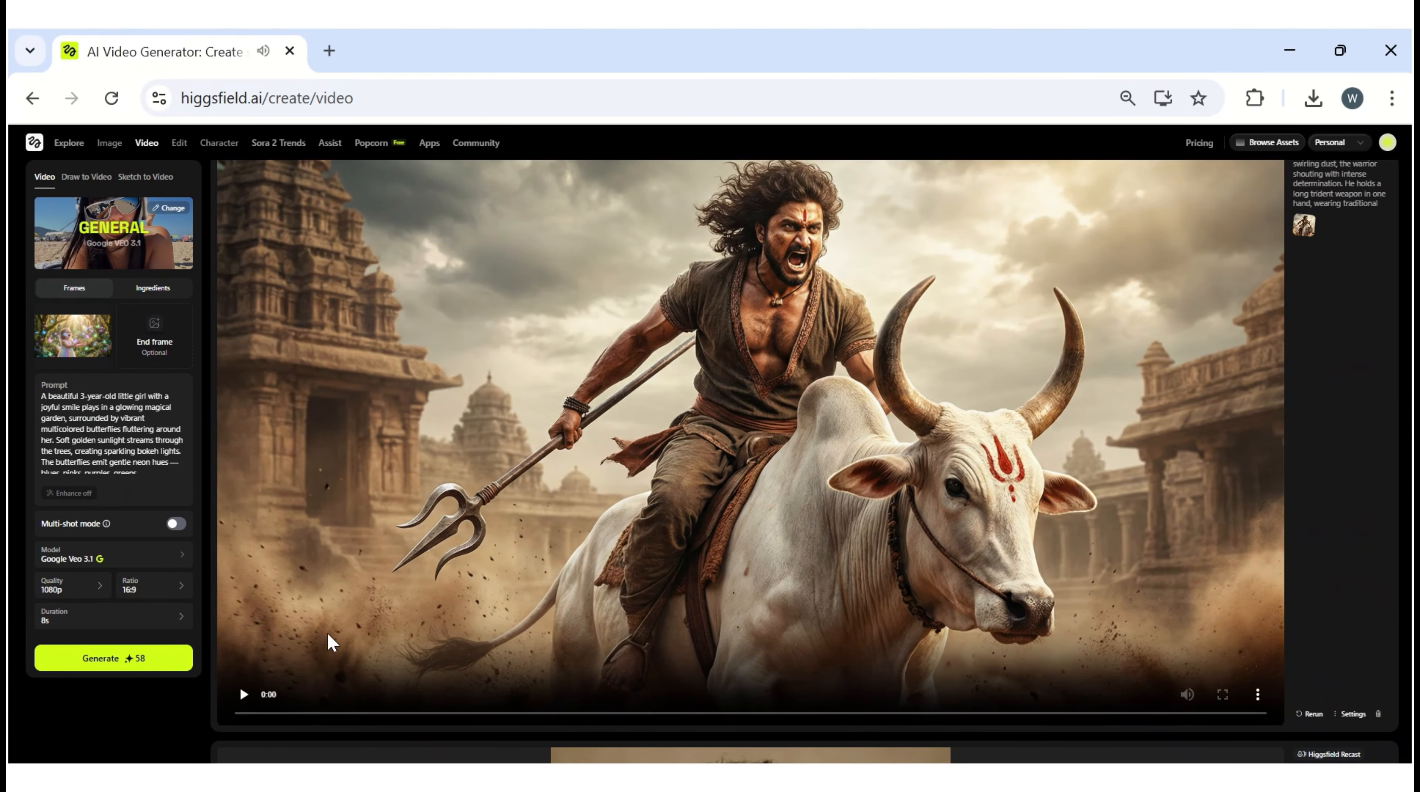
pyautogui.scroll(-5, 938, 490)
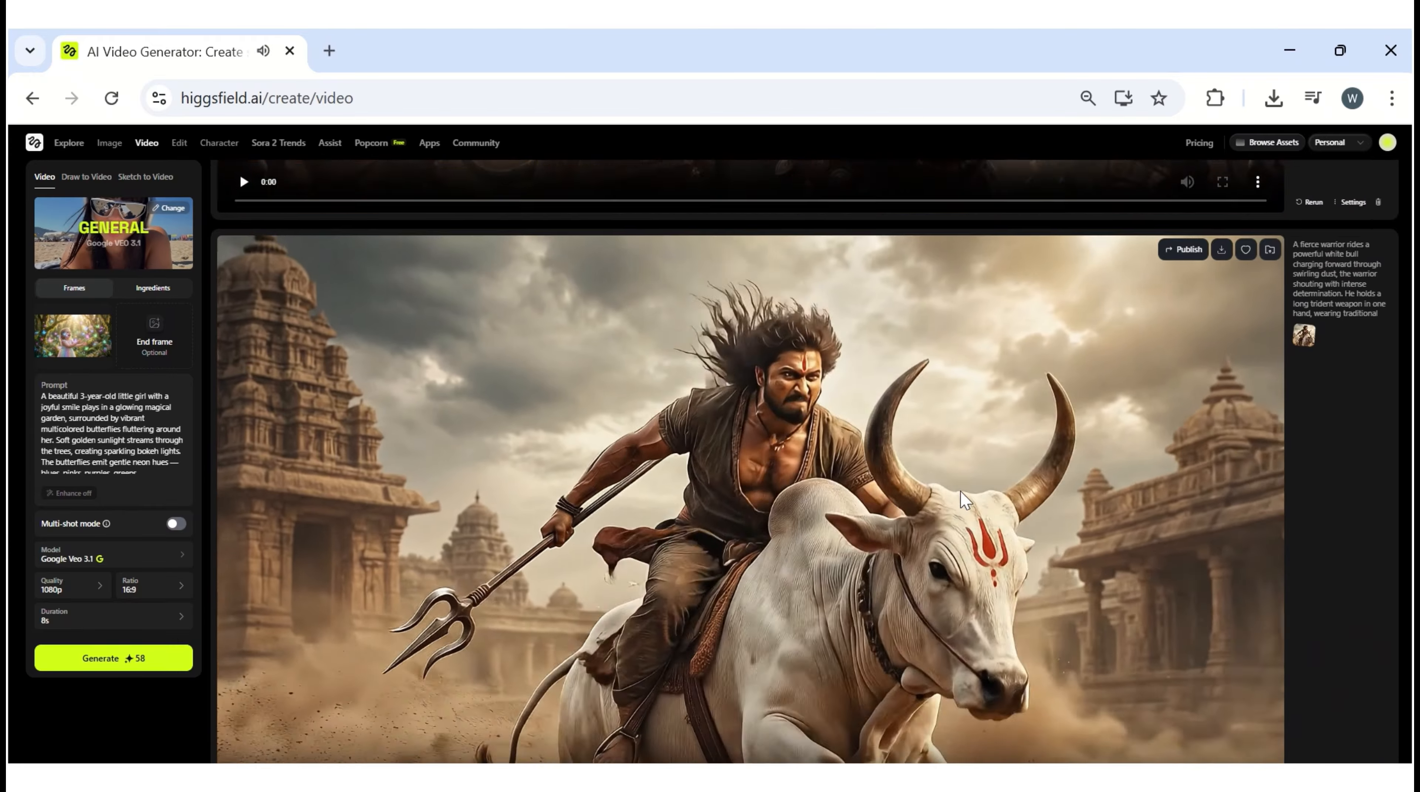
pyautogui.scroll(5, 959, 496)
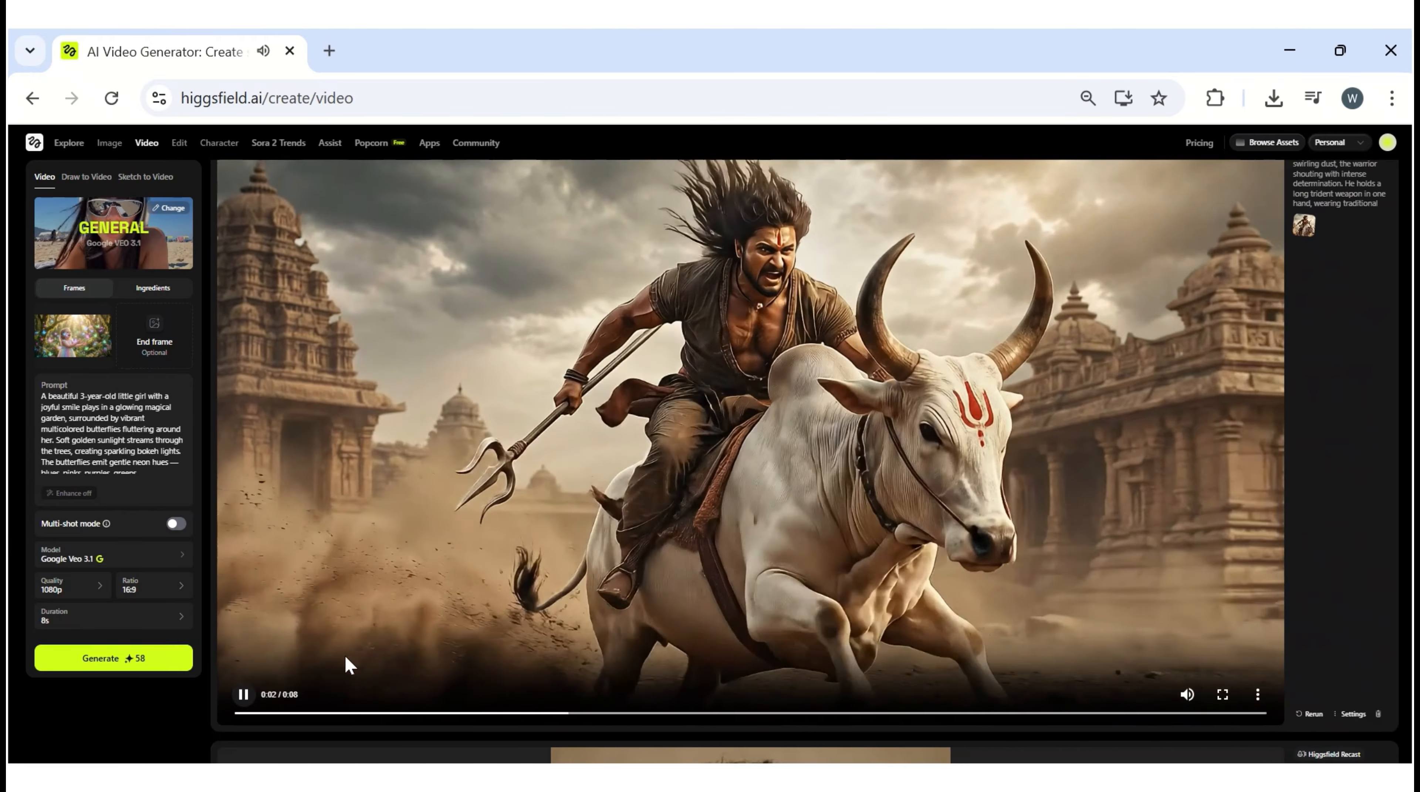
pyautogui.scroll(1, 690, 509)
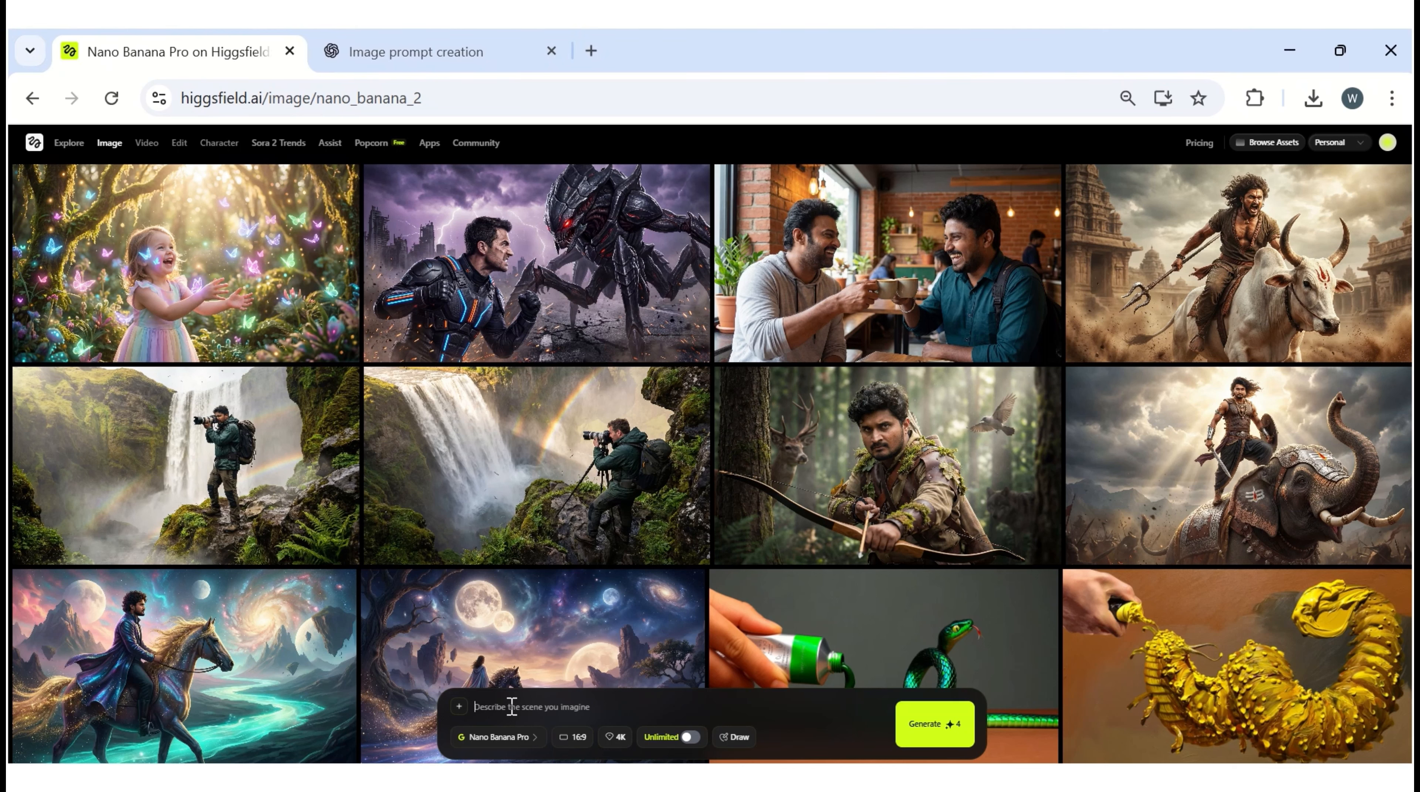
# - Generate Nano Banana Pro images of a lone man riding through a surreal dreamscape and a fierce warrior charging on a white bull
pyautogui.write("A lone man riding a majestic horse across a surreal dreamscape — vibrant, ethereal colors, floating mountains, glowing rivers of light, a sky swirling with galaxies and oversized moons. The rider wears a flowing coat that catches shimmering light, the horse's mane transforms into stardust. Hyper-realistic details merged with fantastical elements, cinematic lighting, ultra high resolution, breathtaking and otherworldly atmosphere")
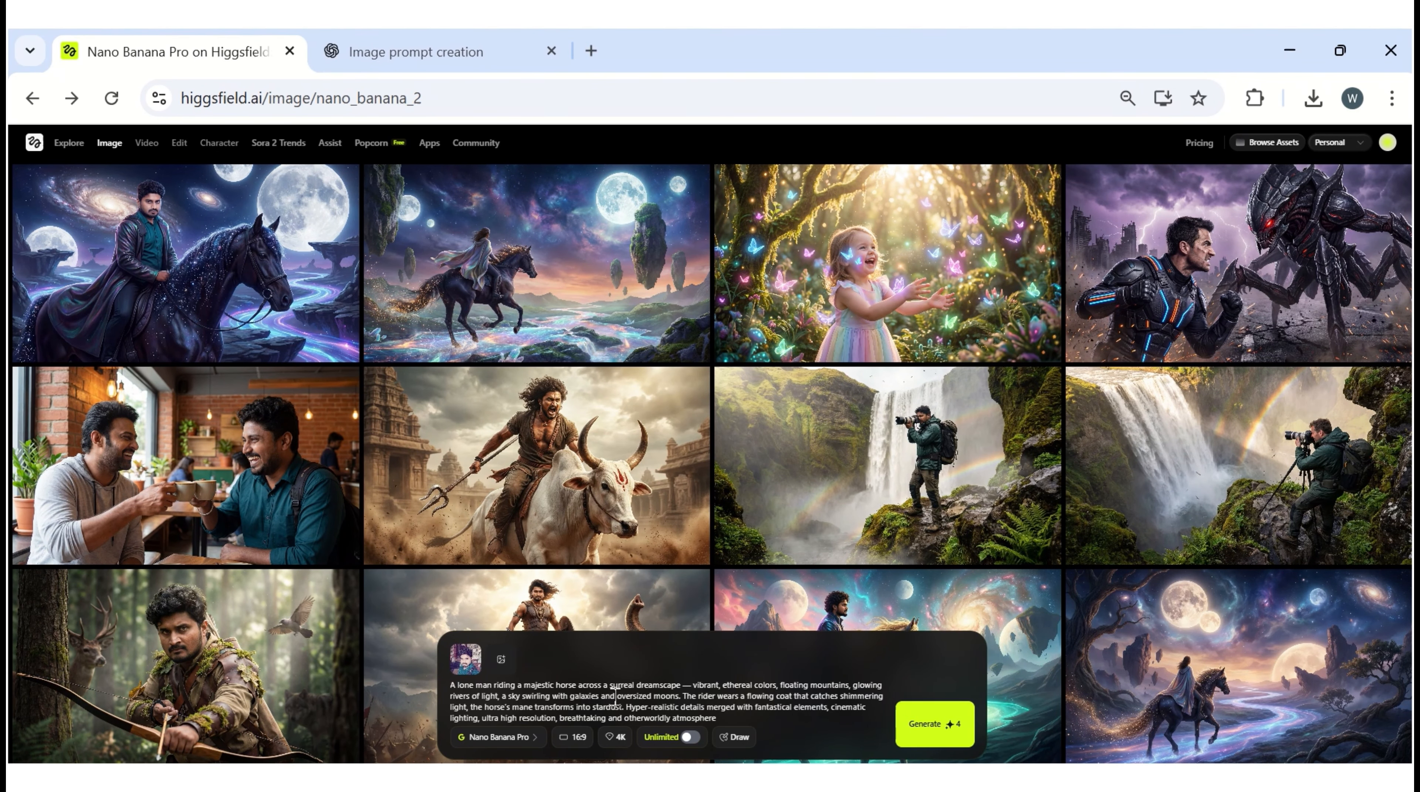
pyautogui.hotkey('ctrl', 'a')
pyautogui.write('A fierce warrior rides a powerful white bull charging forward through swirling dust, the warrior shouting with intense determination. He holds a long trident weapon in one hand, wearing traditional rugged attire with a deep open neckline, muscular build, hair flowing wildly in the wind. The bull has large curved horns and red sacred markings across its face, kicking up dirt as it charges. Ancient temple architecture fades into the background under a dramatic cloudy sky. Cinematic action poster style, high energy motion, ultra-detailed textures, epic lighting, mythic atmosphere, 8K resolution.')
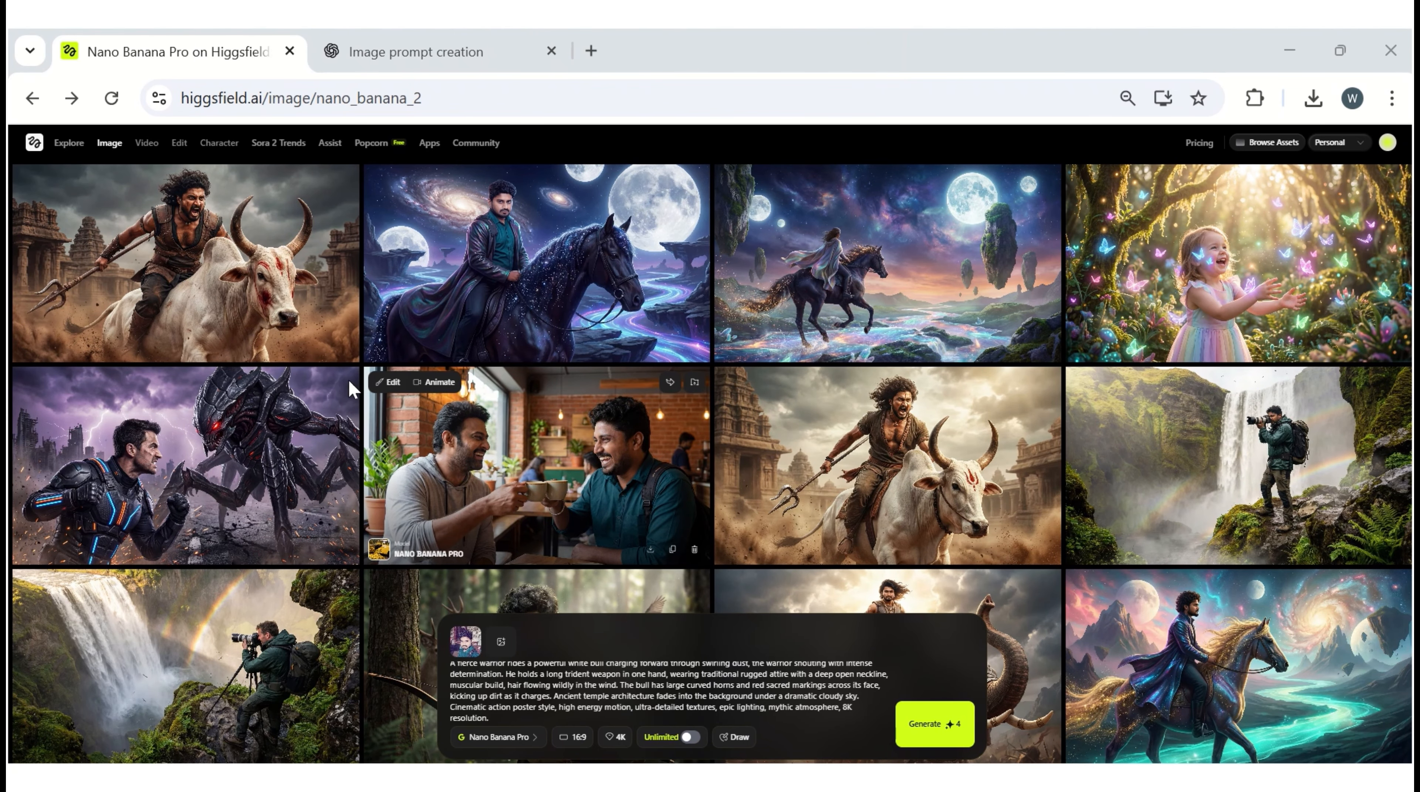
# - Use the new bull warrior image as the video's start frame and replace the prompt with the fierce warrior description
pyautogui.click(210, 239)
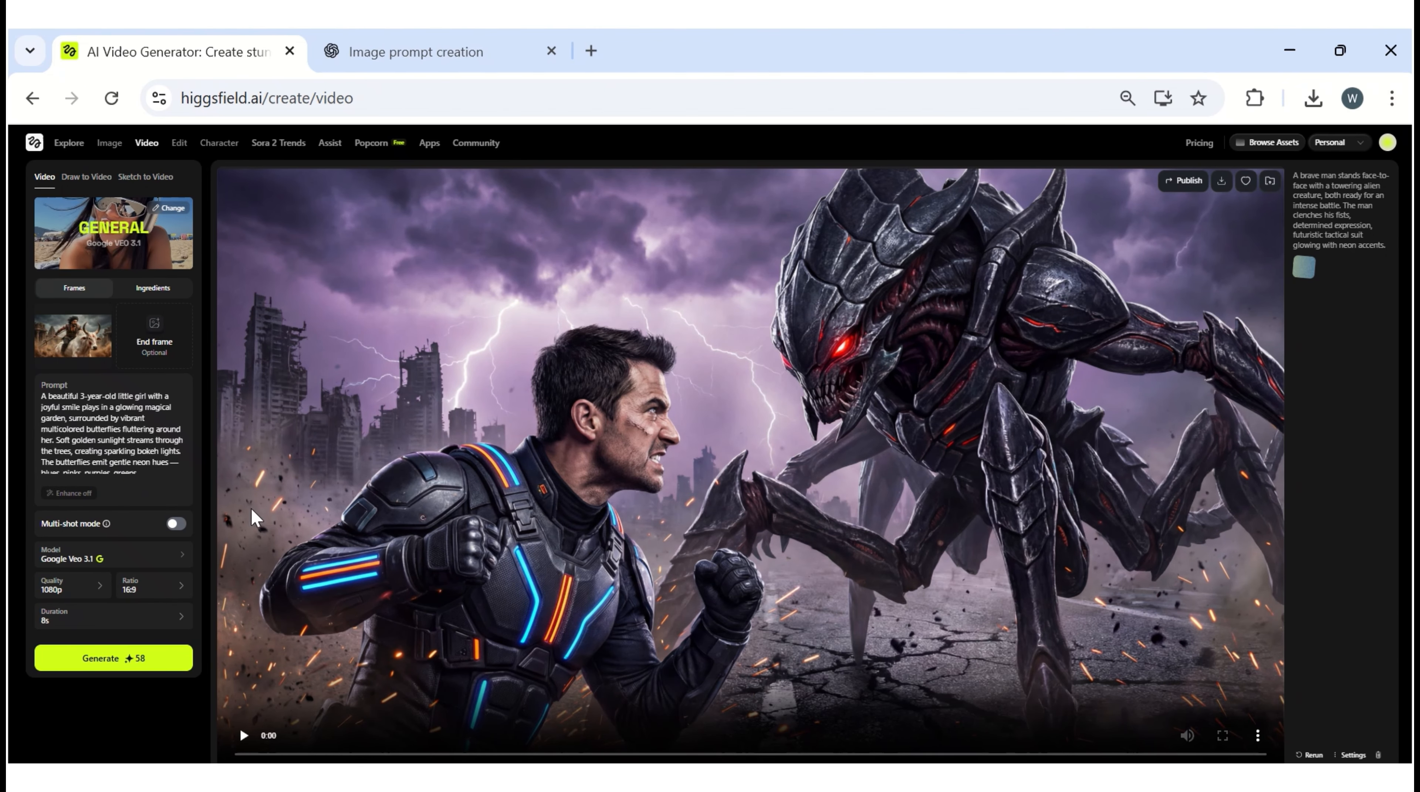
pyautogui.click(93, 408)
pyautogui.hotkey('ctrl', 'a')
pyautogui.hotkey('ctrl', 'v')
pyautogui.scroll(5, 129, 444)
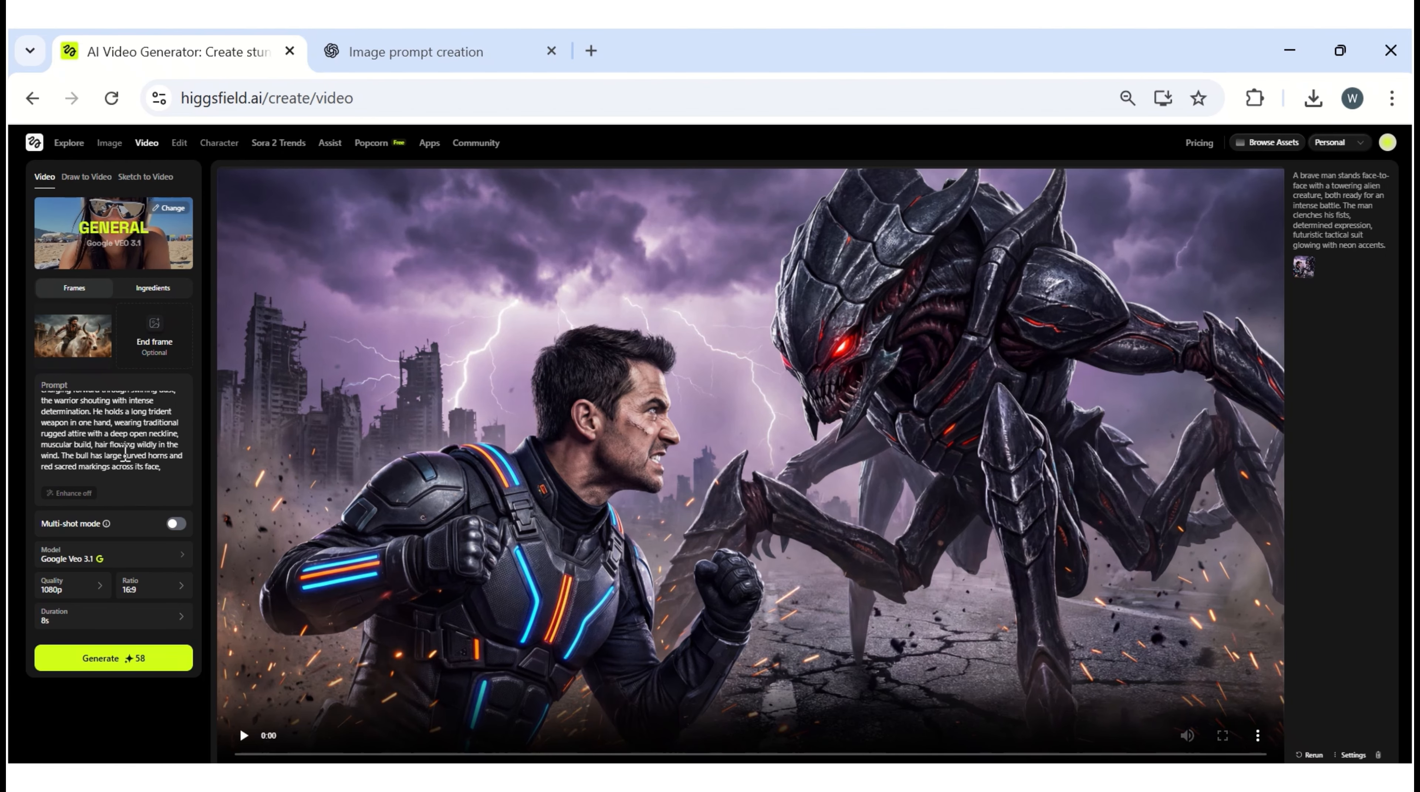
pyautogui.scroll(-5, 92, 403)
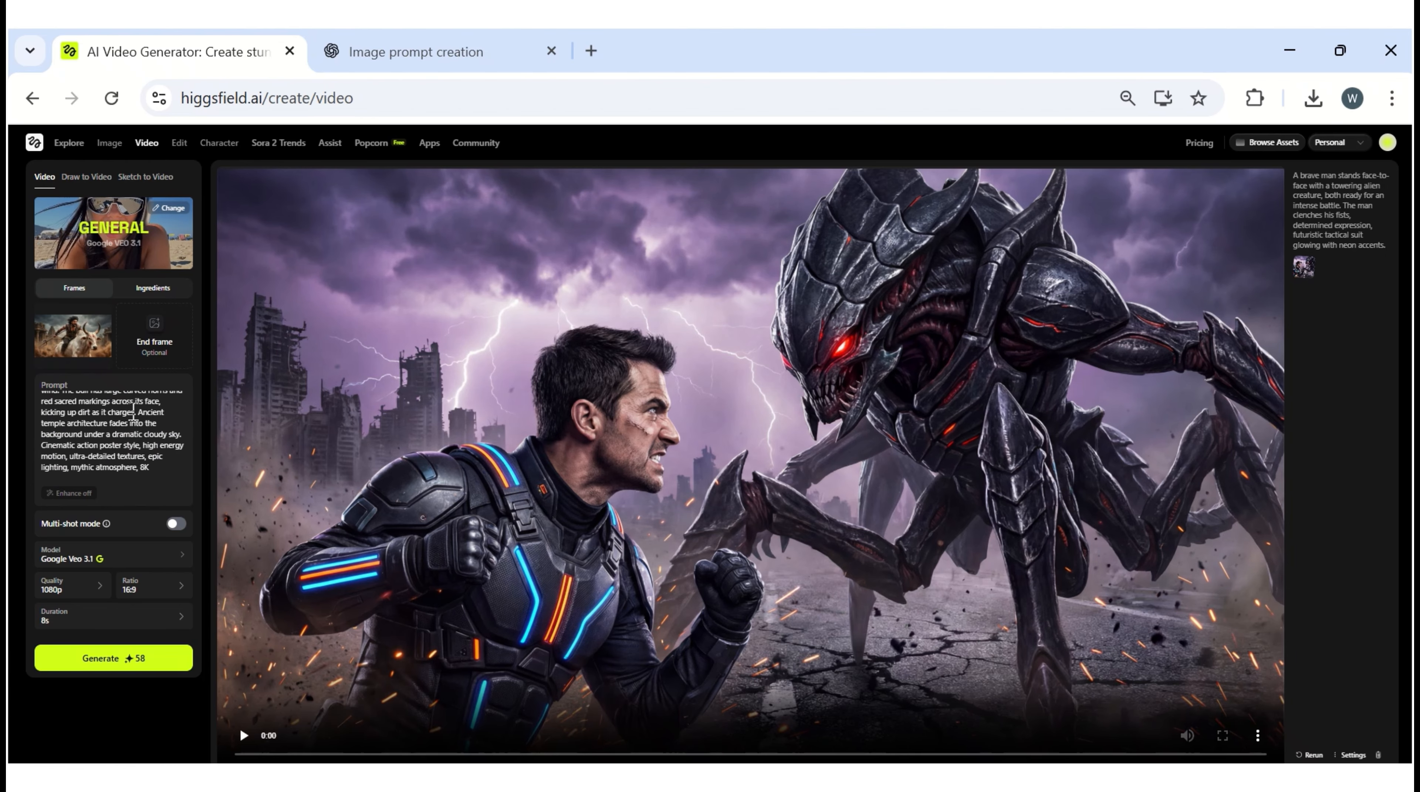
# - Check the model, duration, aspect ratio and quality options for the bull warrior video
pyautogui.click(119, 565)
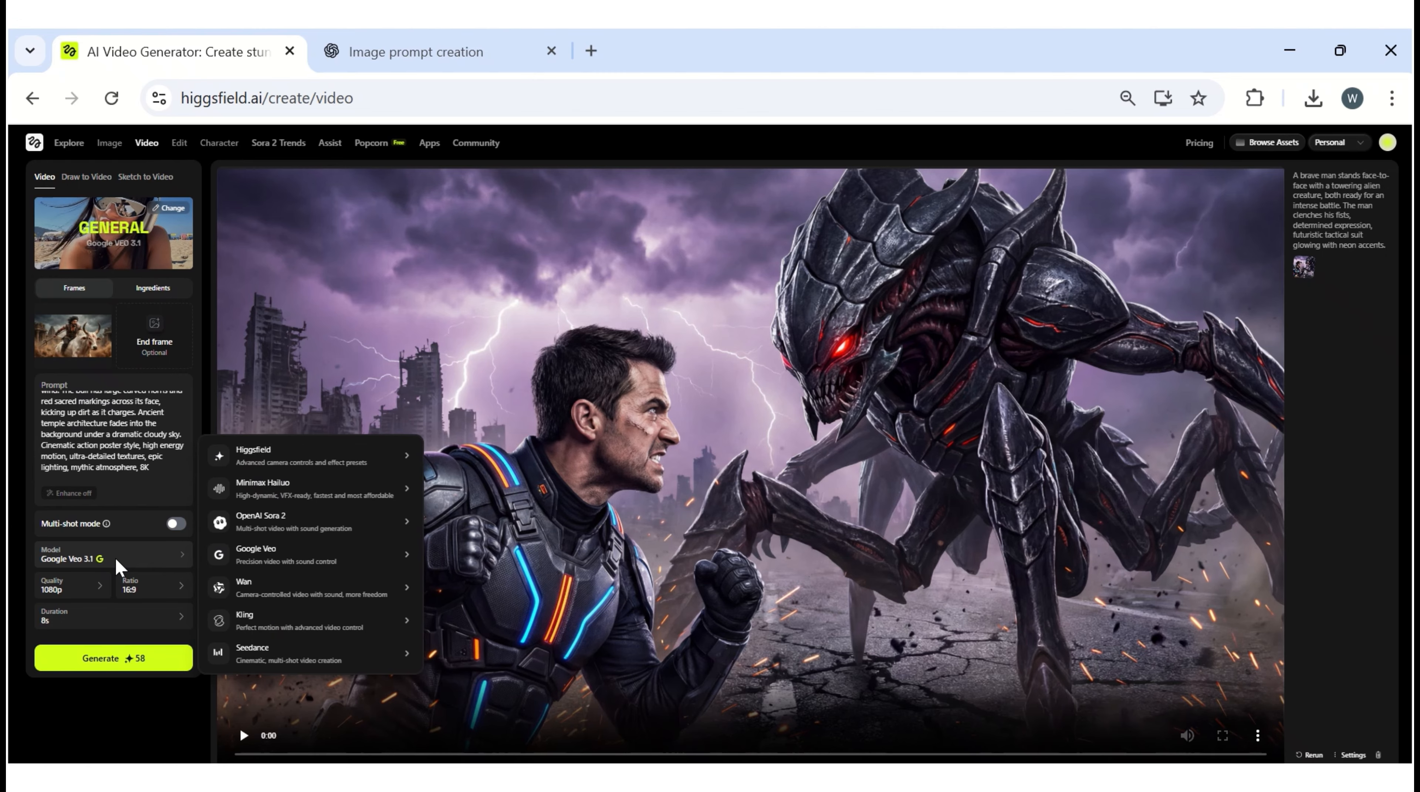
pyautogui.click(118, 565)
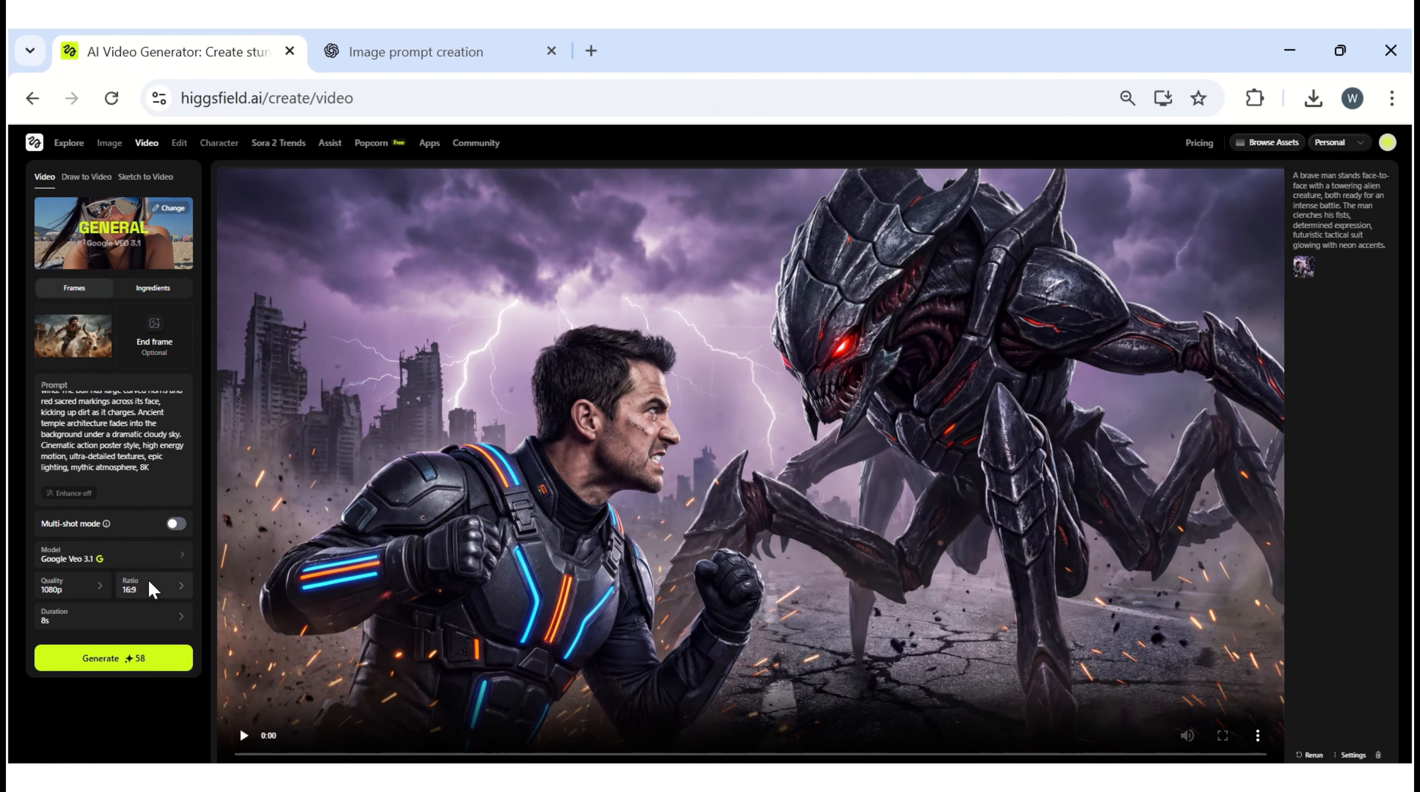
pyautogui.click(101, 623)
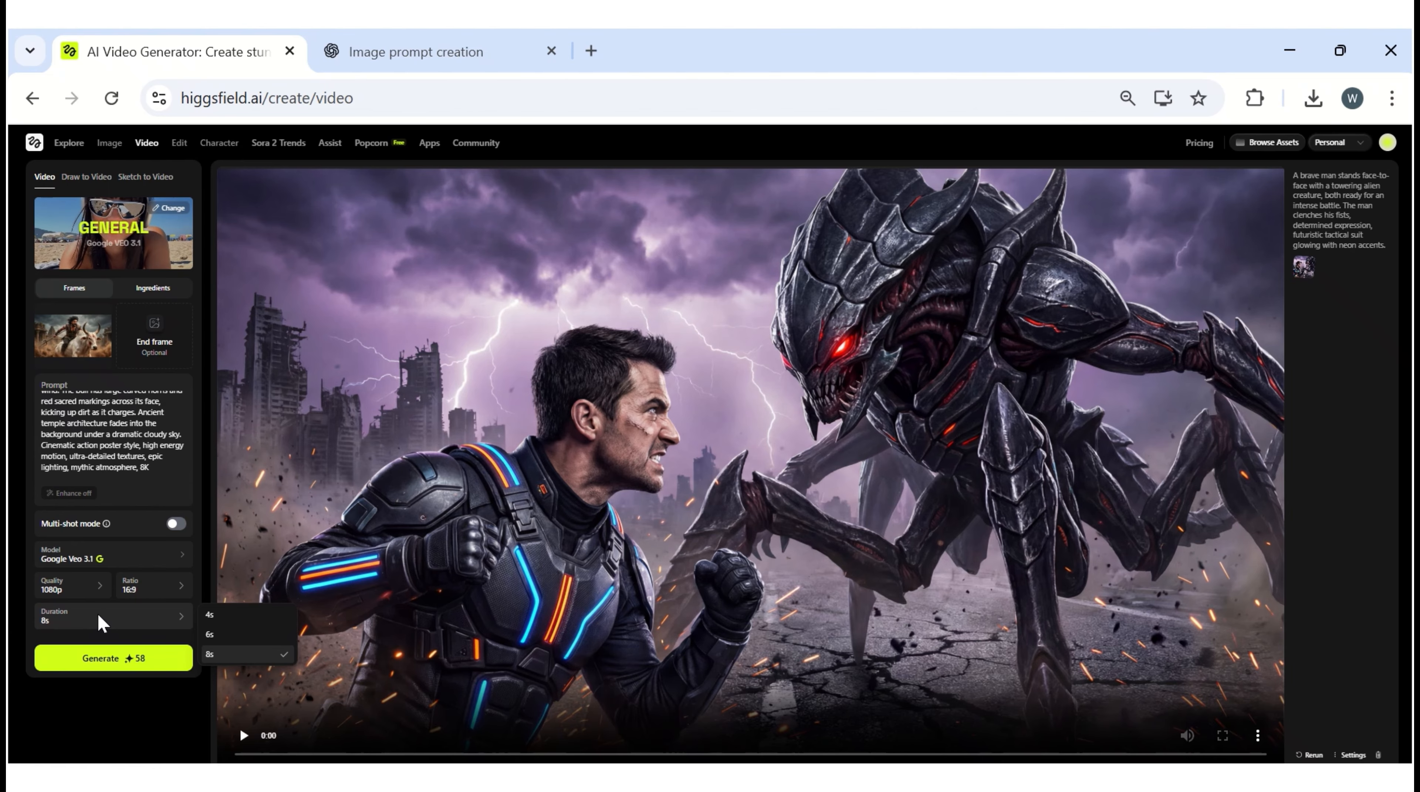
pyautogui.click(130, 594)
pyautogui.click(136, 596)
pyautogui.click(136, 596)
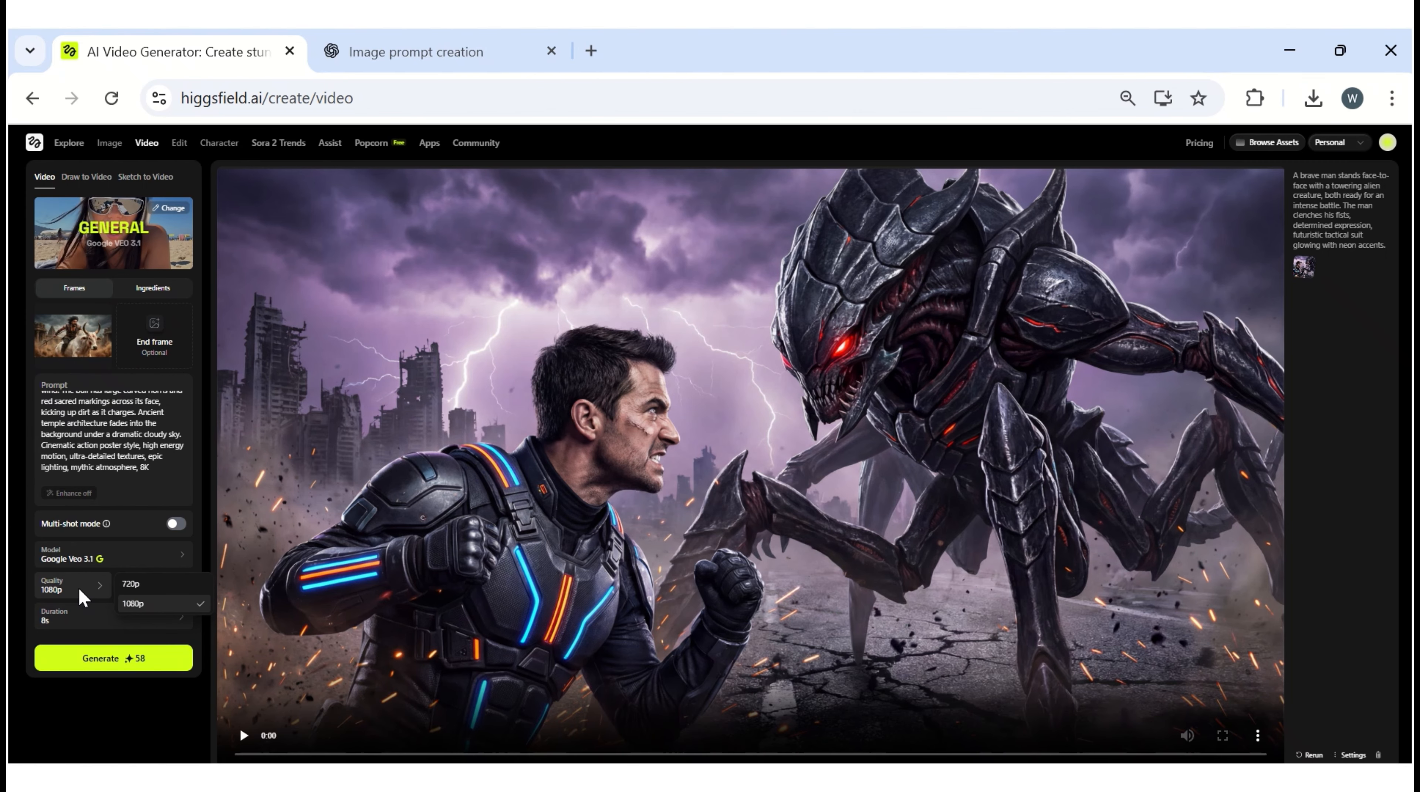
# - Generate the bull warrior video with Google Veo 3.1 at 1080p, 16:9 and 8s, and play the result
pyautogui.click(119, 649)
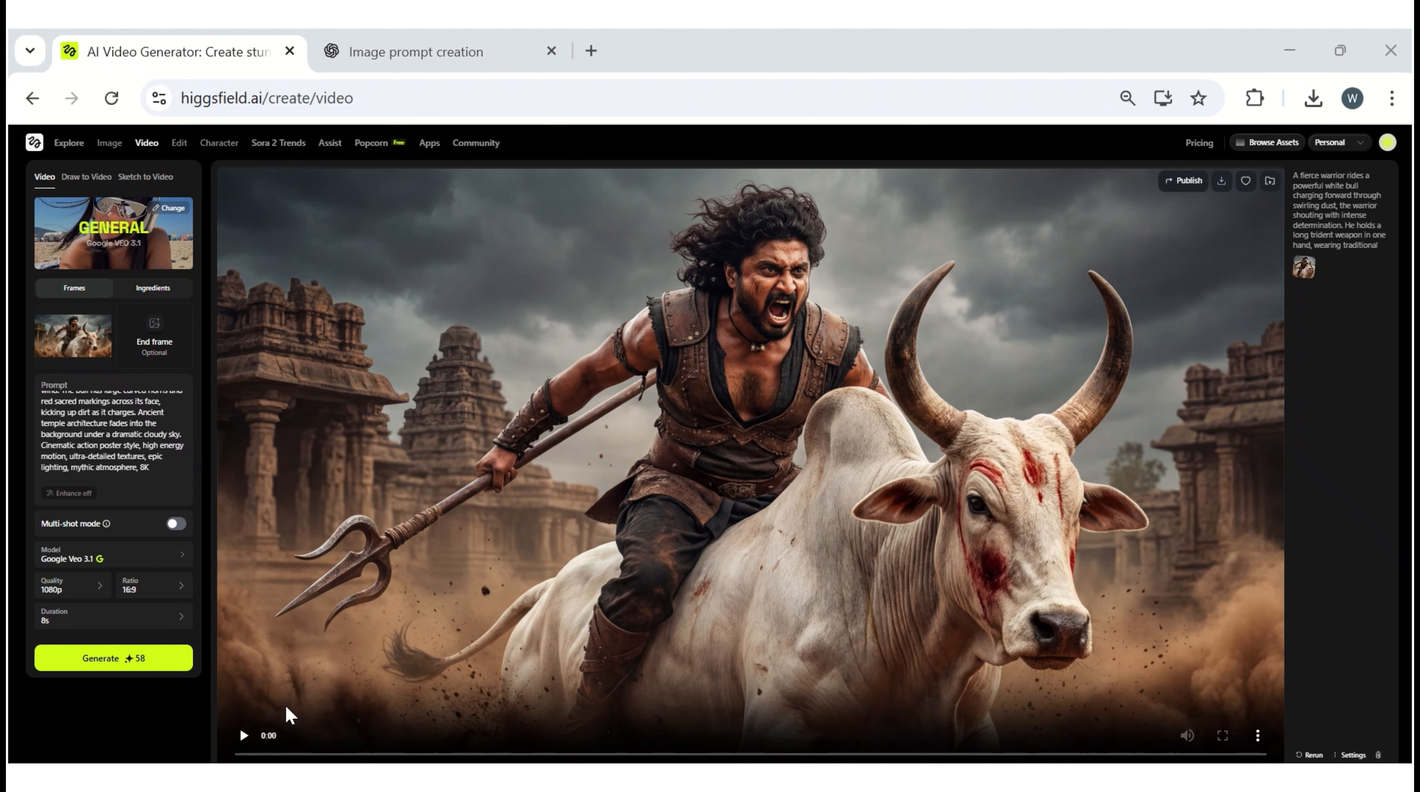
pyautogui.click(244, 737)
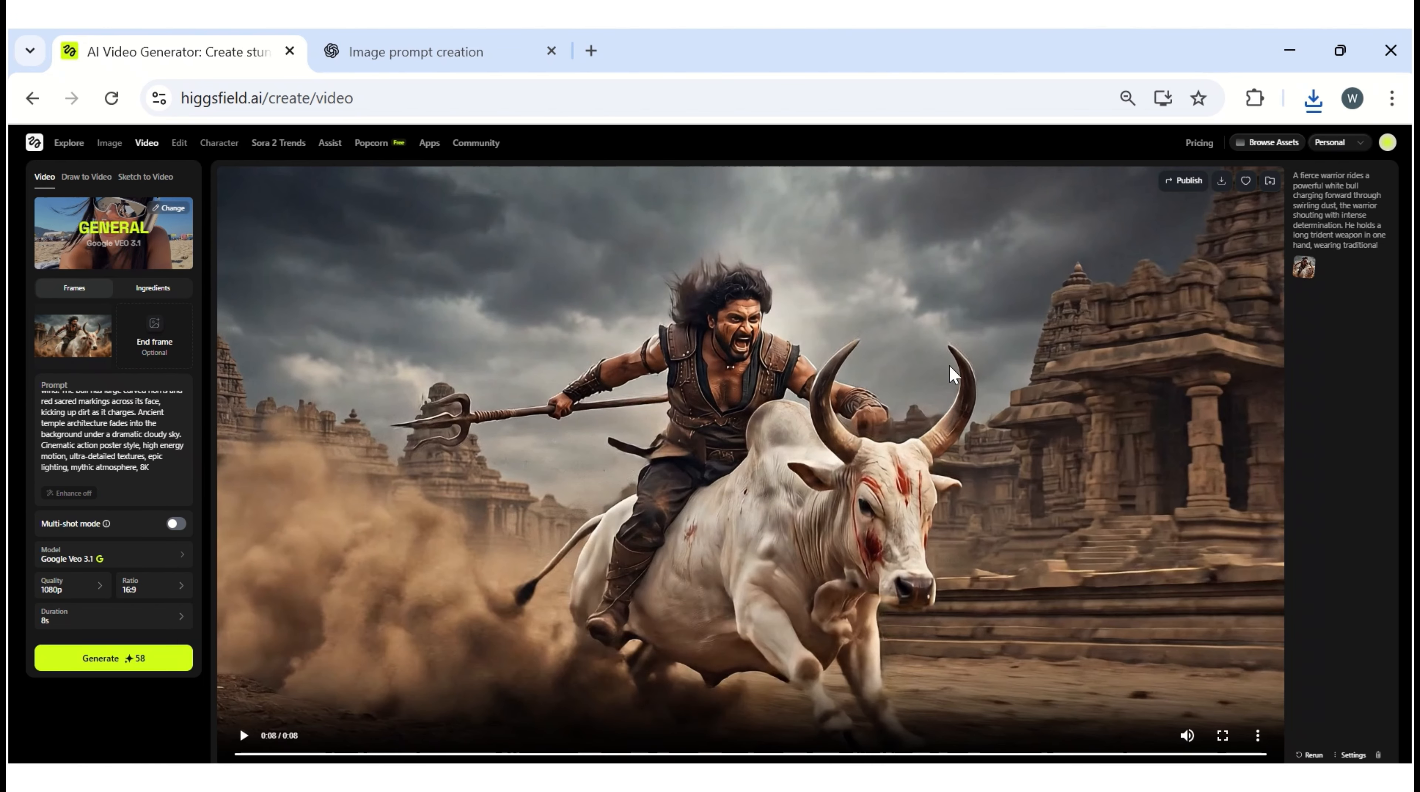
# - Go to the Explore page and open the Unlimited 4K Nano Banana Pro image generator
pyautogui.click(66, 143)
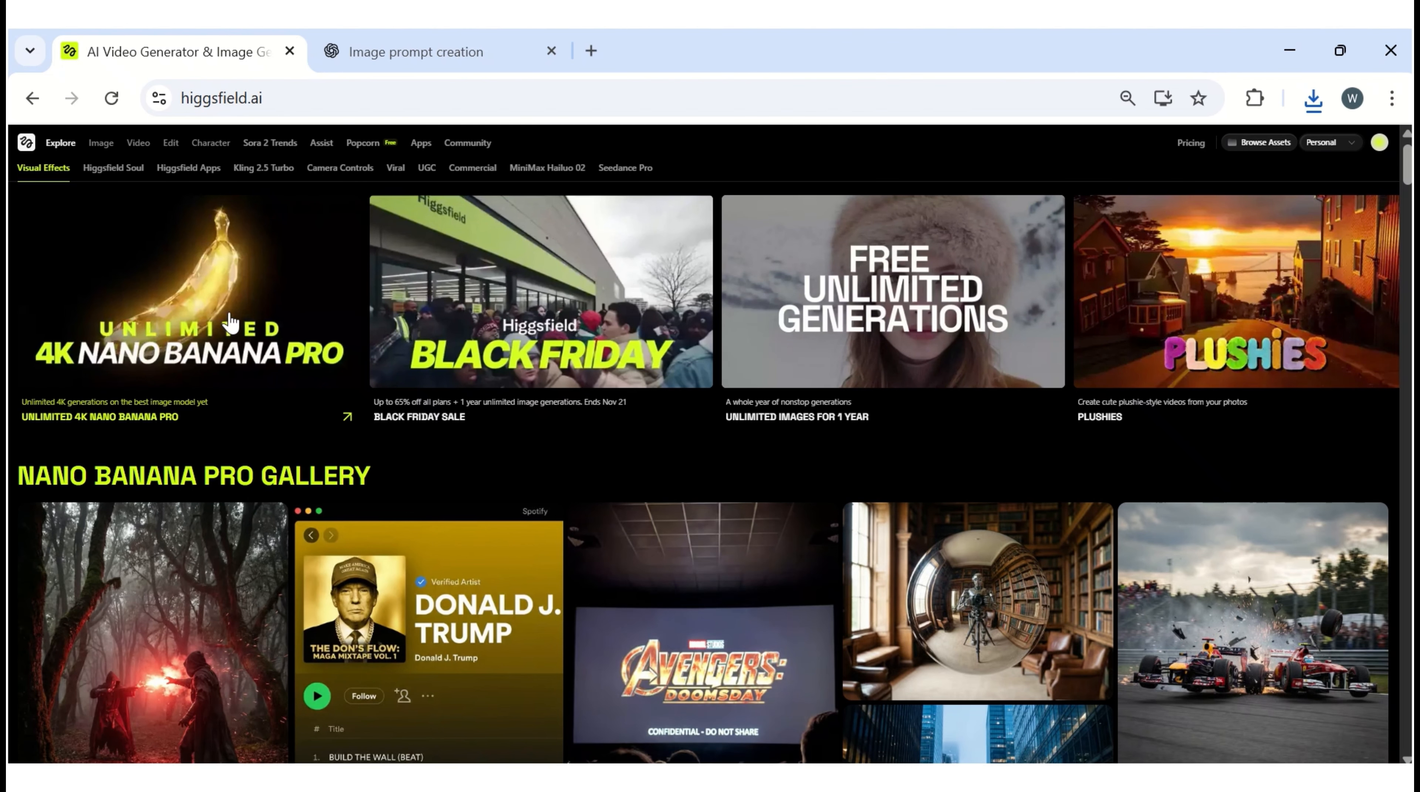
pyautogui.click(168, 238)
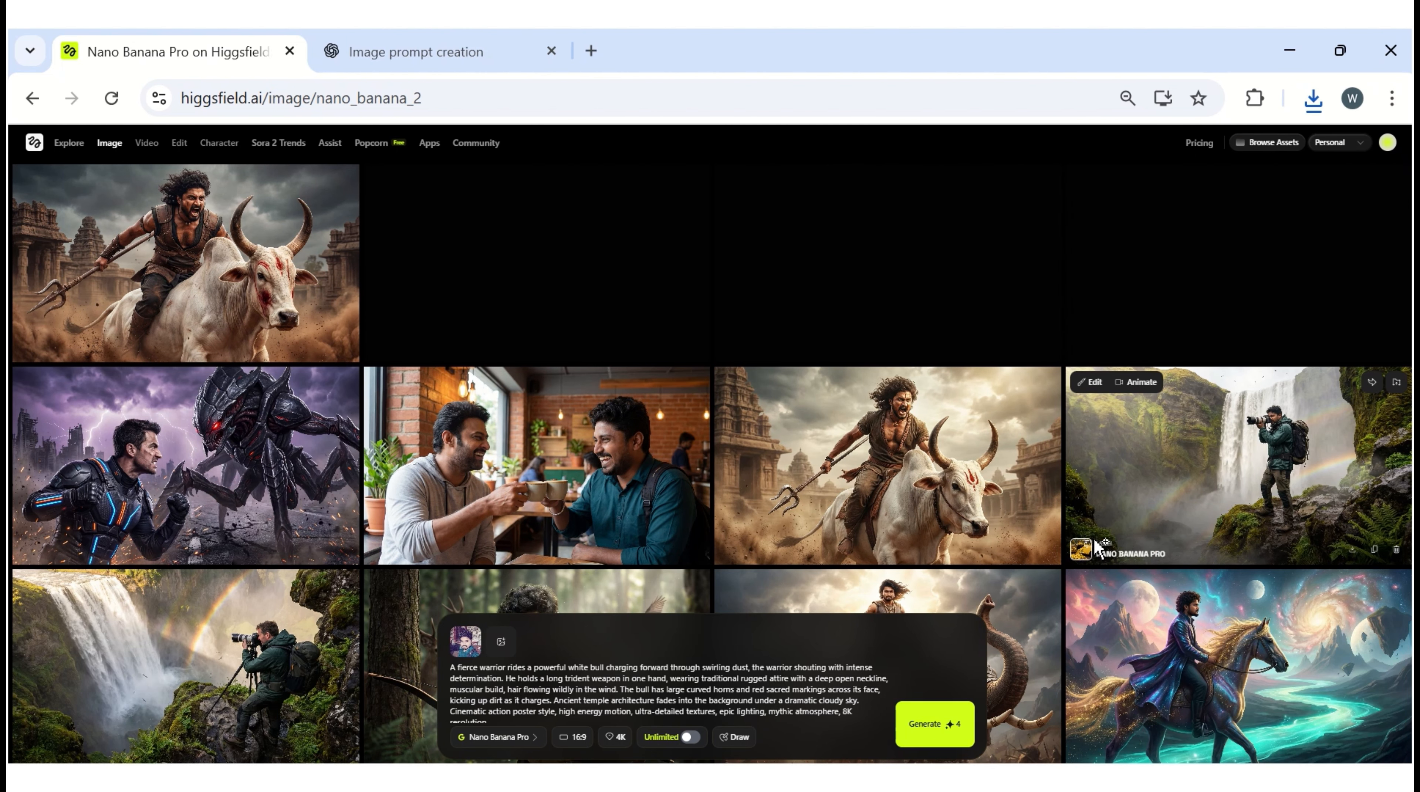
# - Review the individual pricing plans with annual billing and a larger page zoom, and return to the Explore page
pyautogui.click(1195, 146)
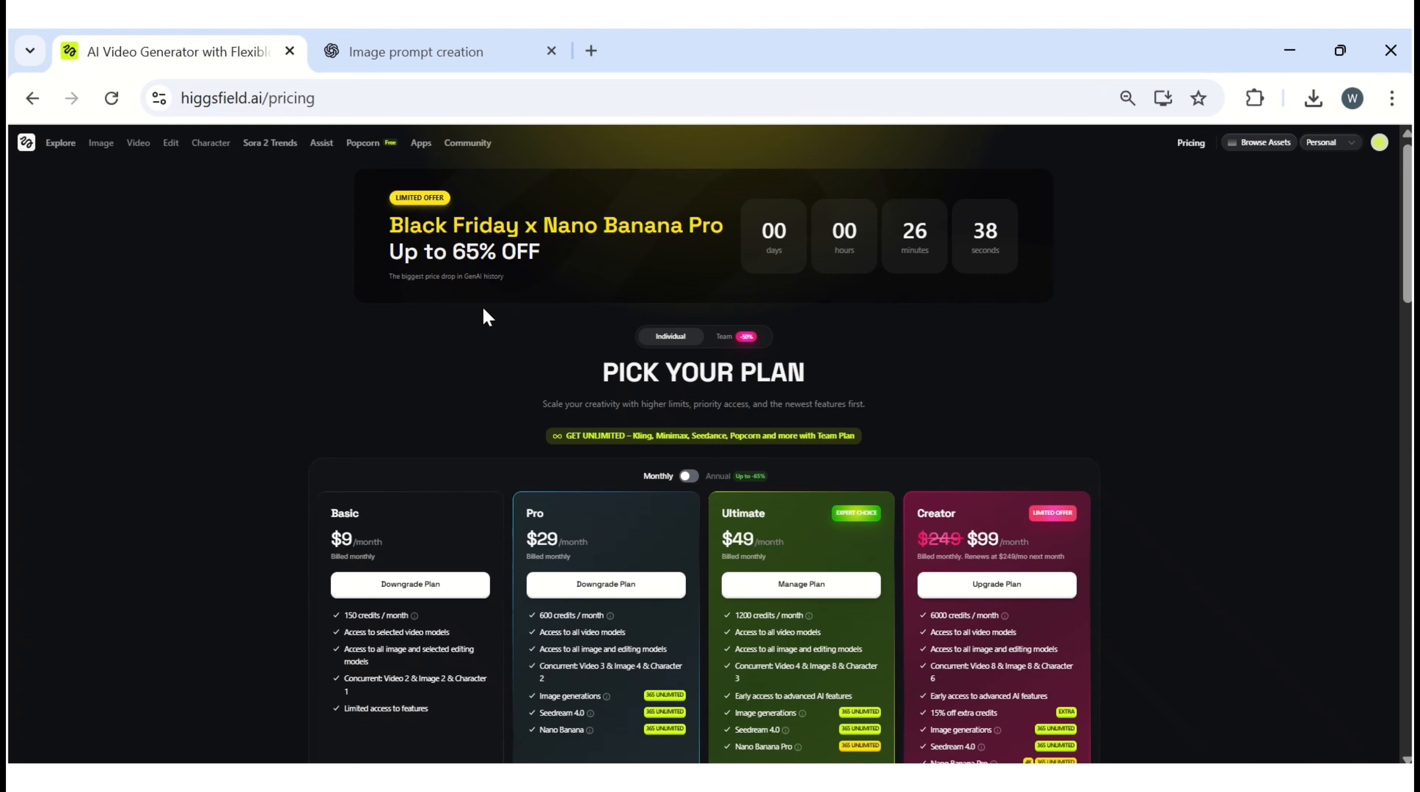
pyautogui.scroll(-2, 395, 379)
pyautogui.scroll(-2, 83, 338)
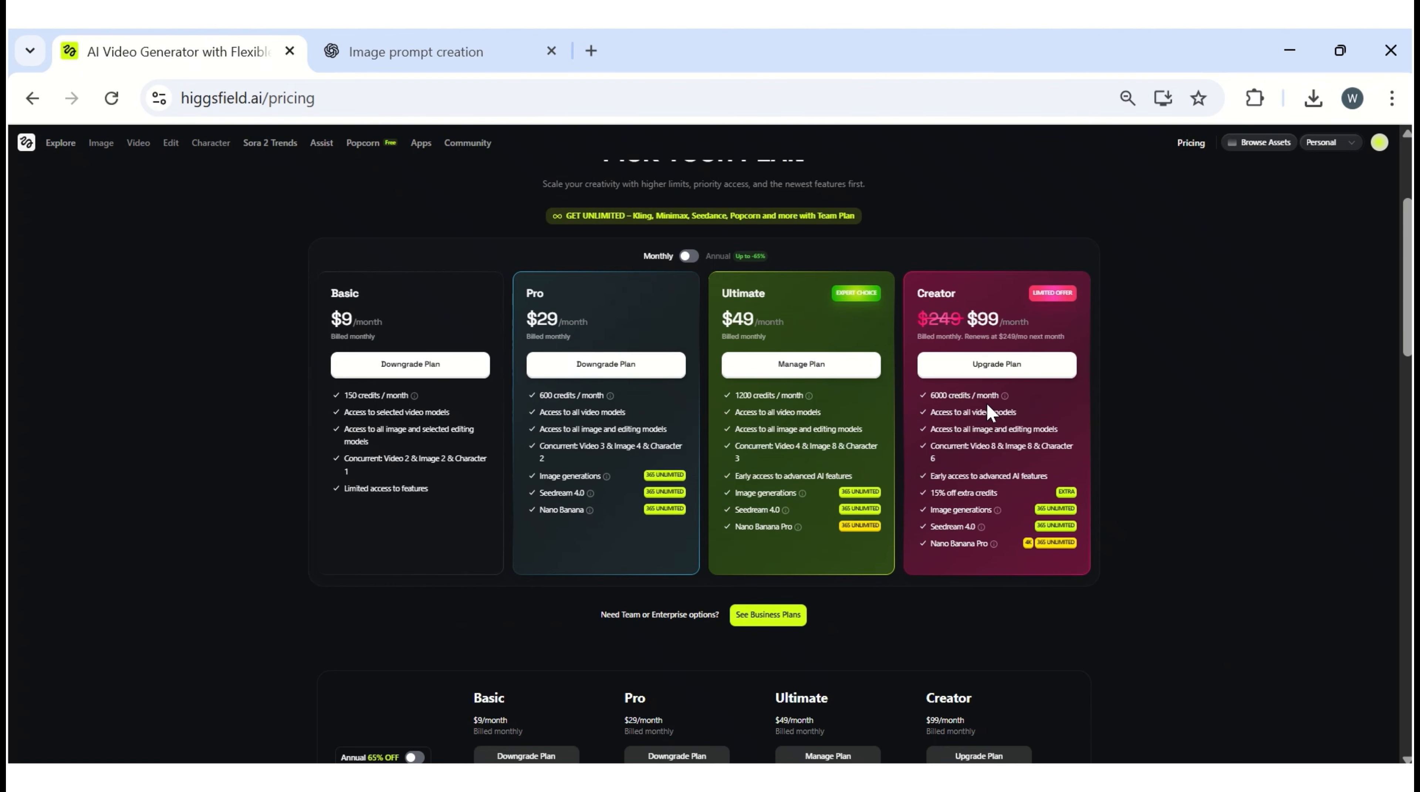
pyautogui.click(689, 257)
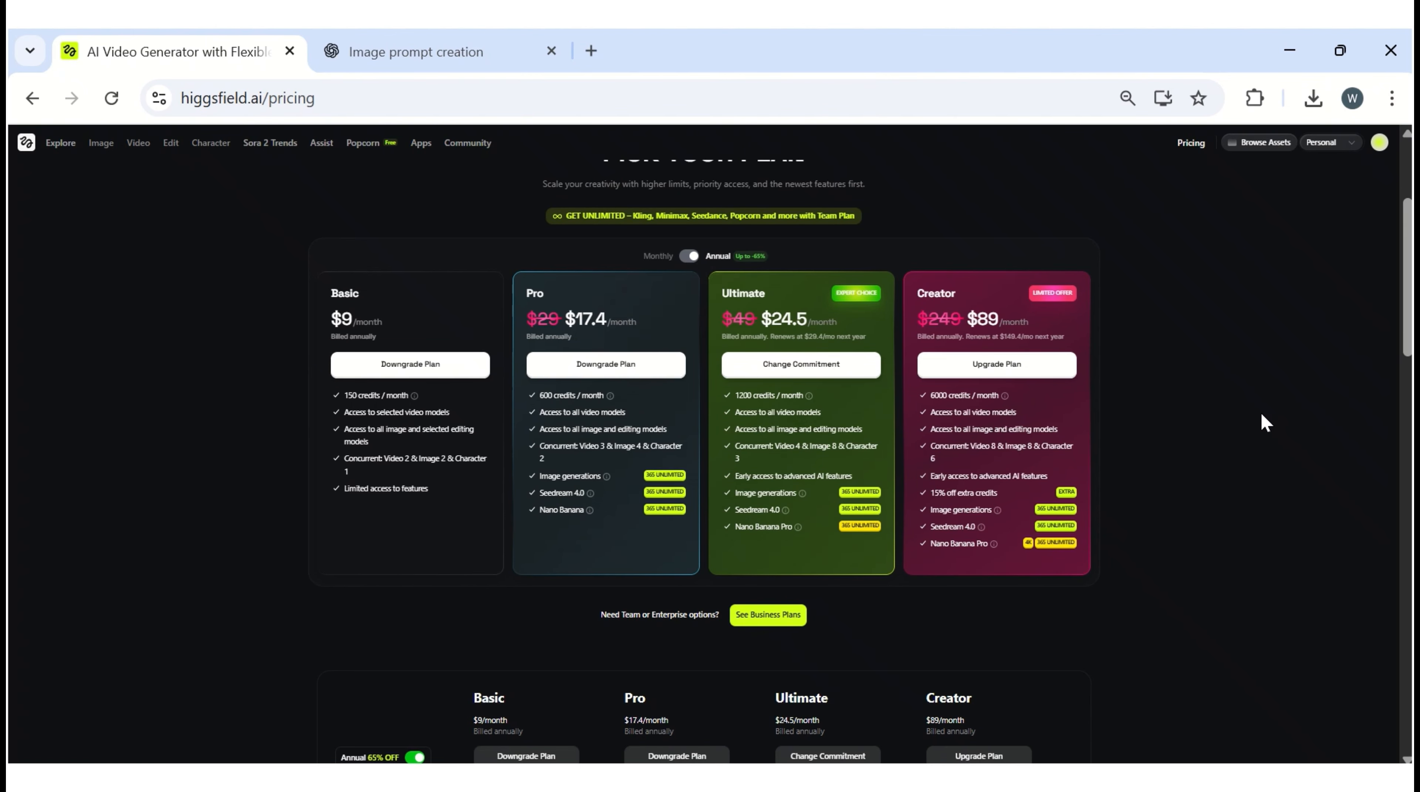
pyautogui.hotkey('ctrl', '=')
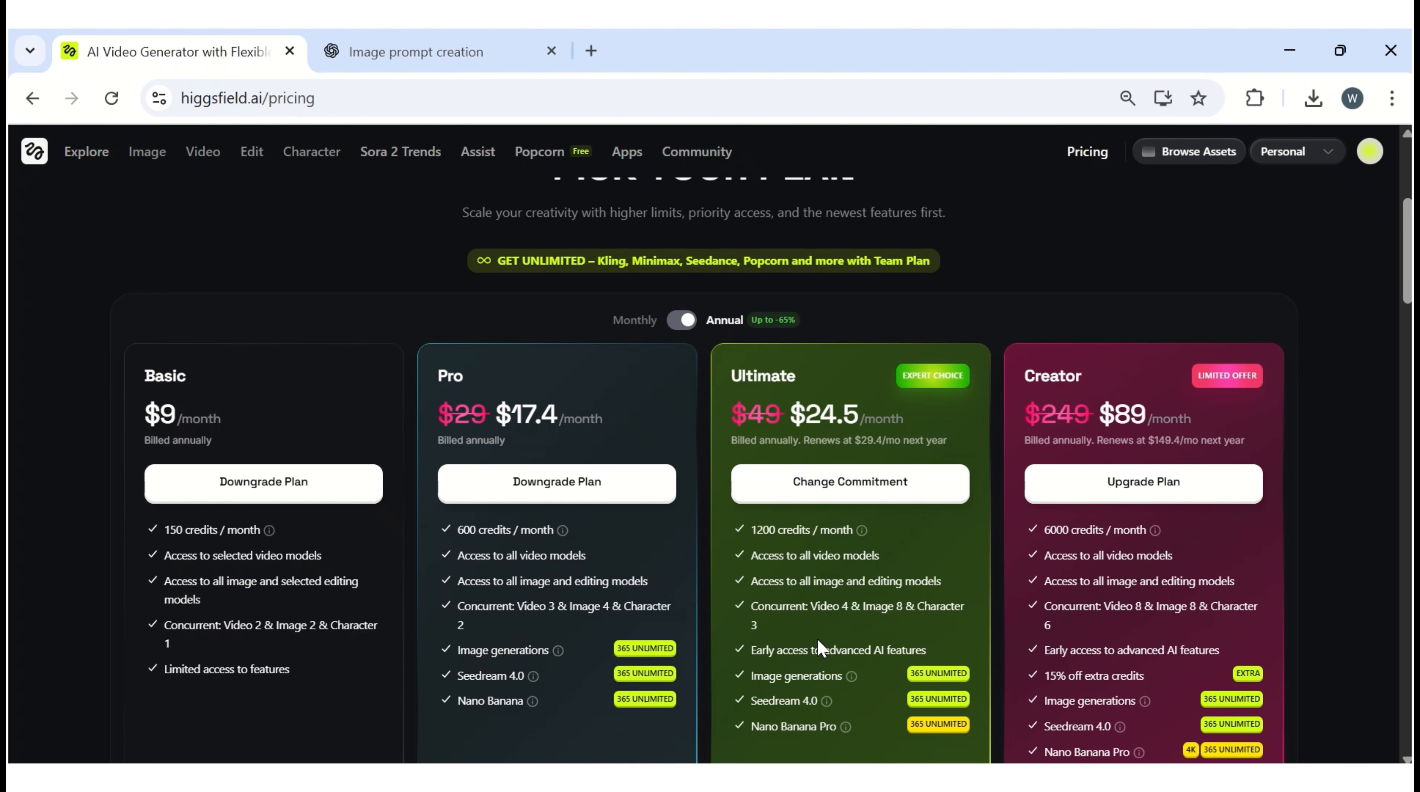
pyautogui.click(99, 157)
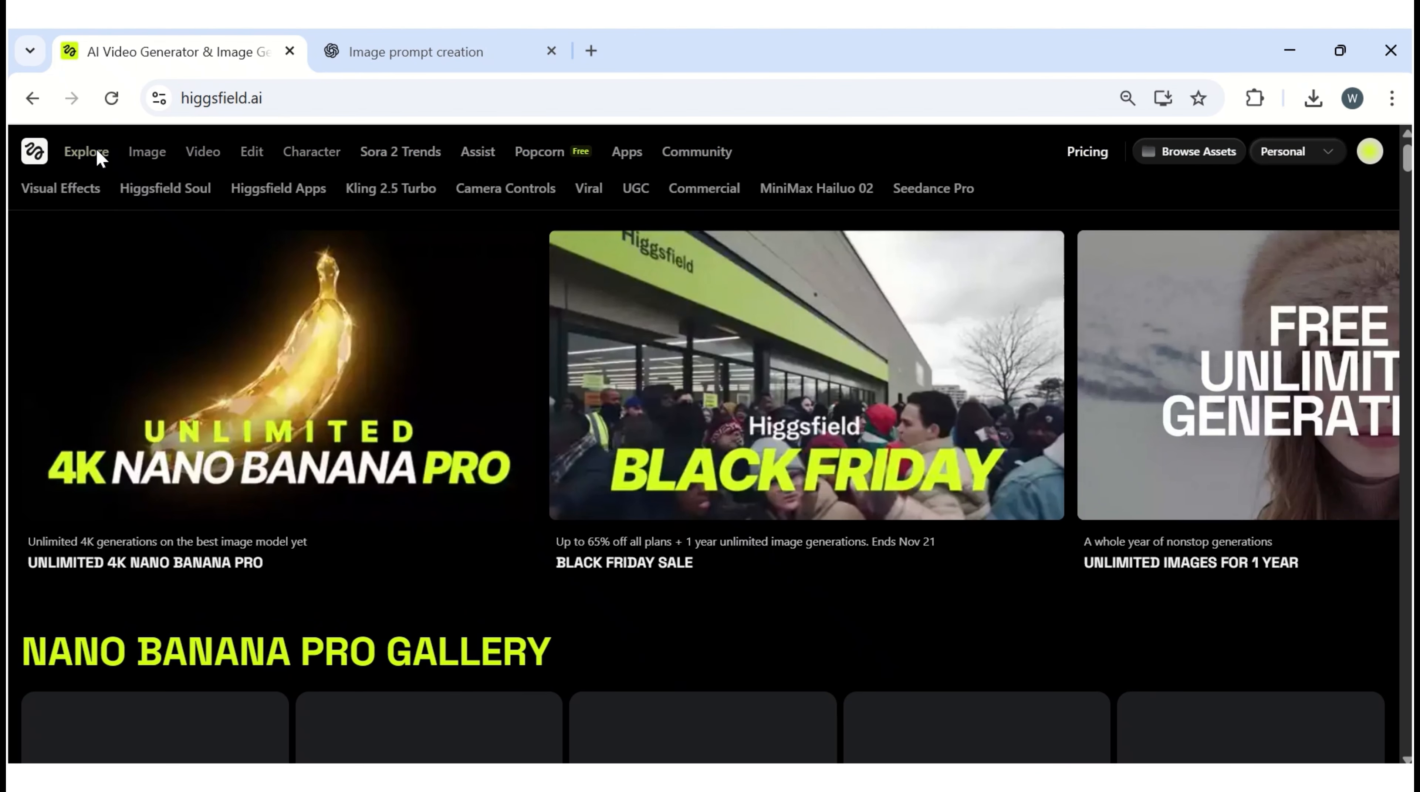